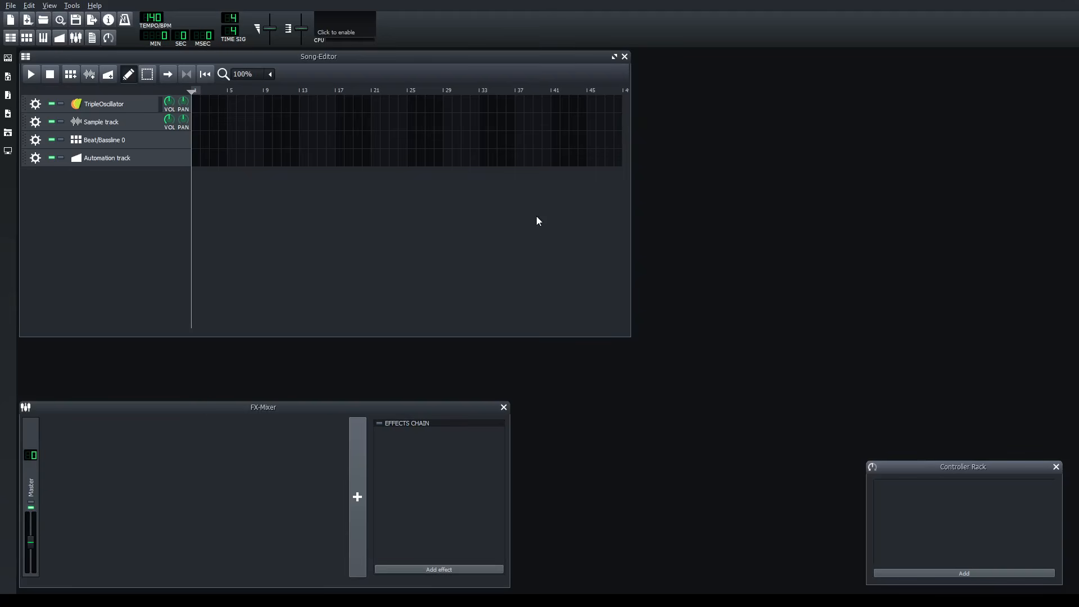
- Resize the Song-Editor window so it extends down to the FX-Mixer and nudge it into place
drag(627, 337, 514, 380)
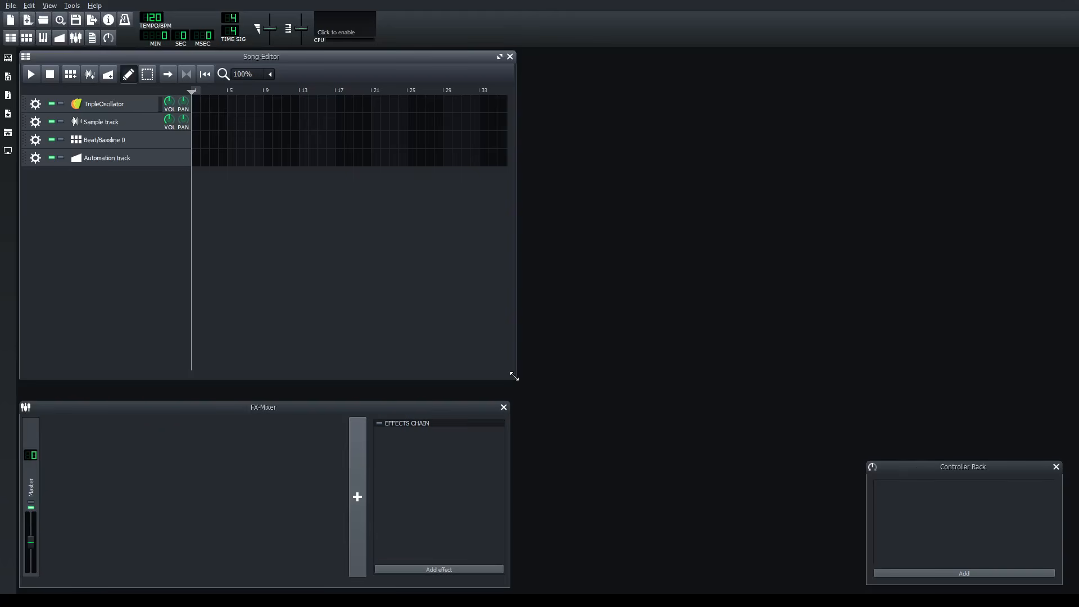
drag(513, 376, 613, 393)
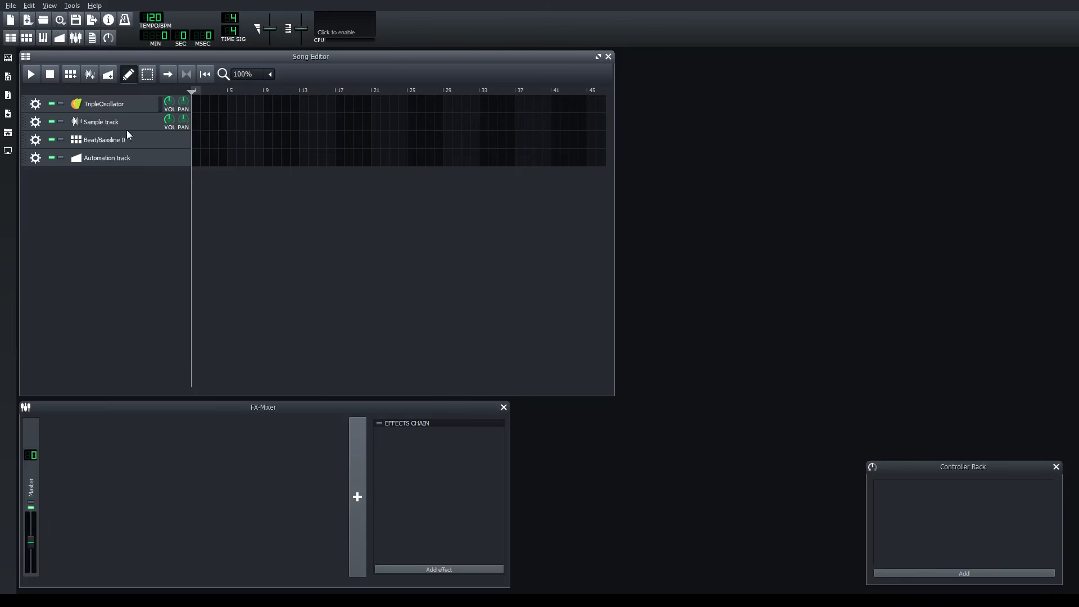
drag(37, 59, 38, 57)
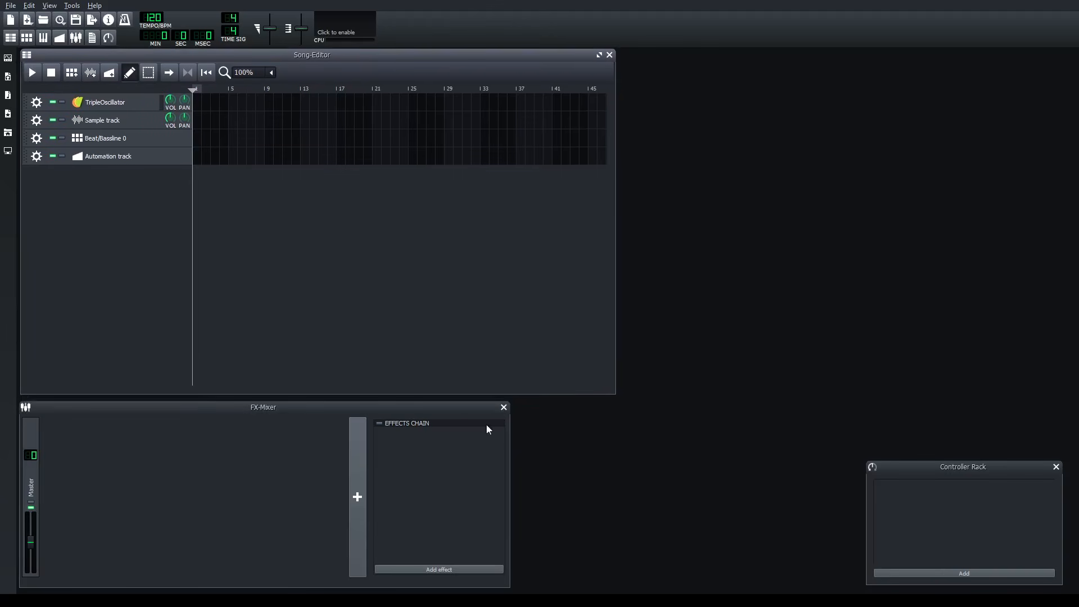
- Narrow the FX-Mixer and place it beside the Song-Editor, with the Controller Rack directly below it
drag(511, 481, 442, 471)
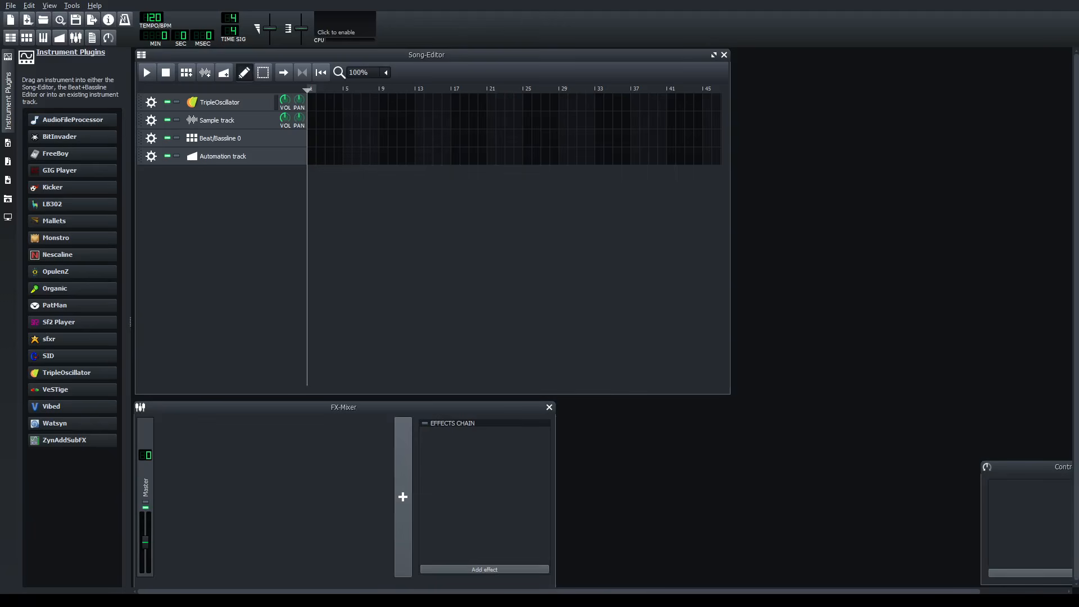
drag(507, 407, 673, 341)
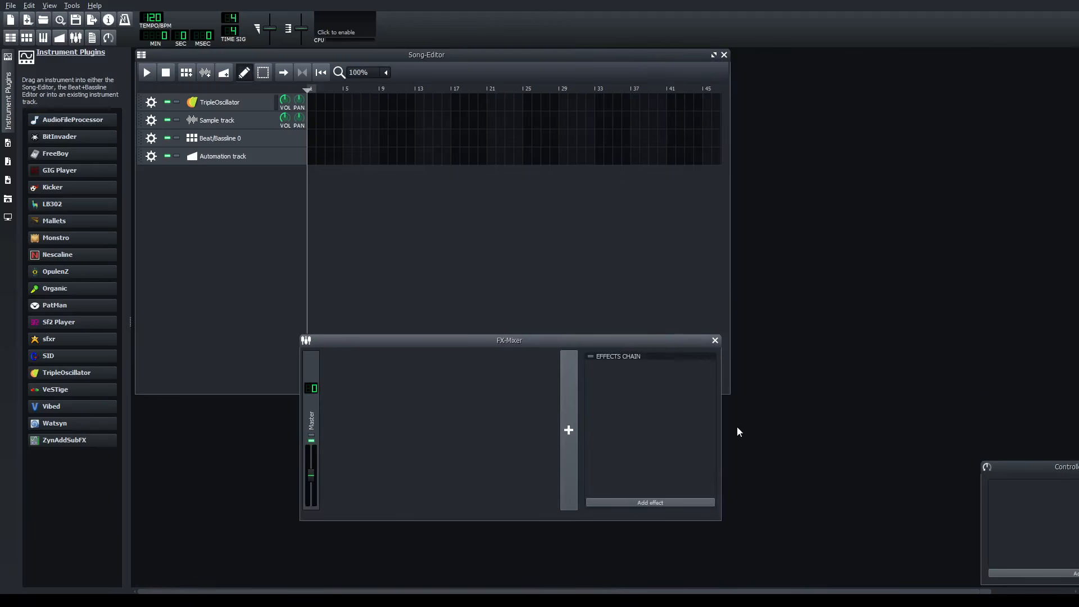
drag(721, 438, 599, 438)
drag(460, 343, 929, 63)
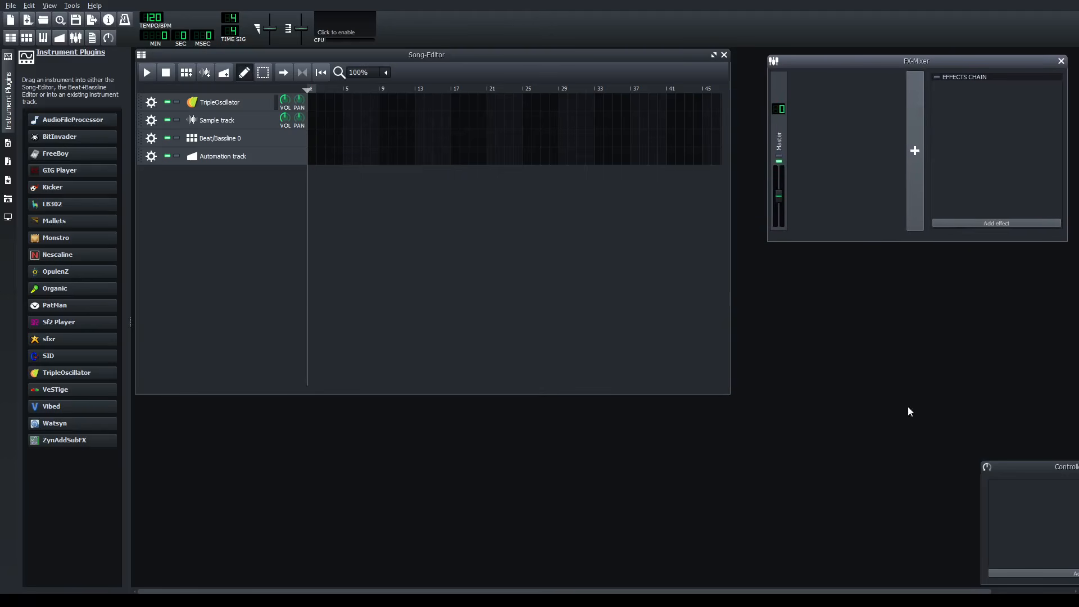
drag(1010, 466, 898, 262)
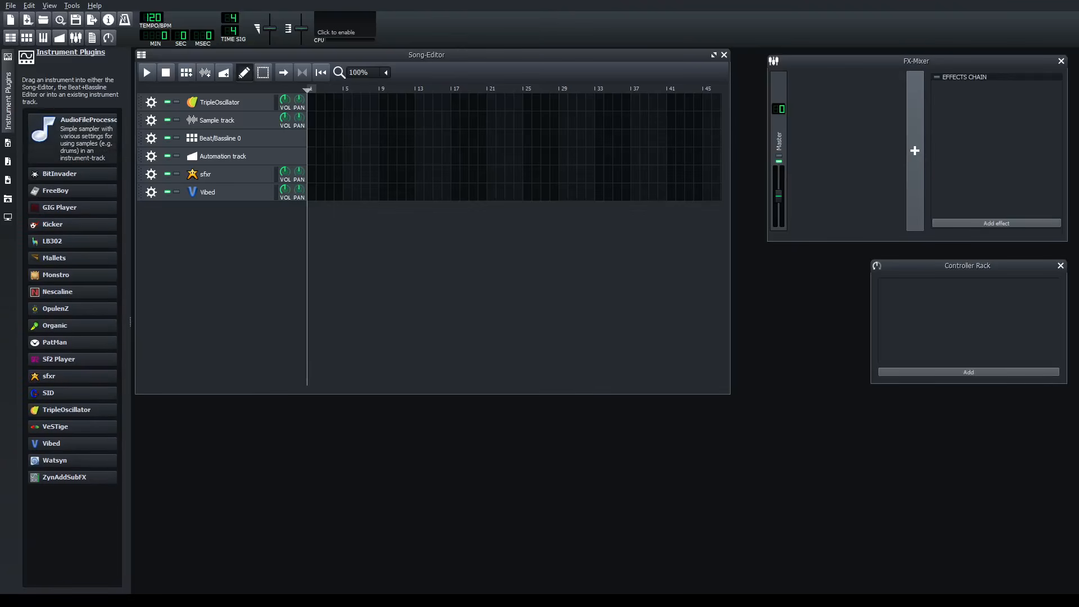
- Add a BitInvader instrument track, audition its sound, and open a new pattern at bar 4 in the piano roll
drag(73, 160, 178, 267)
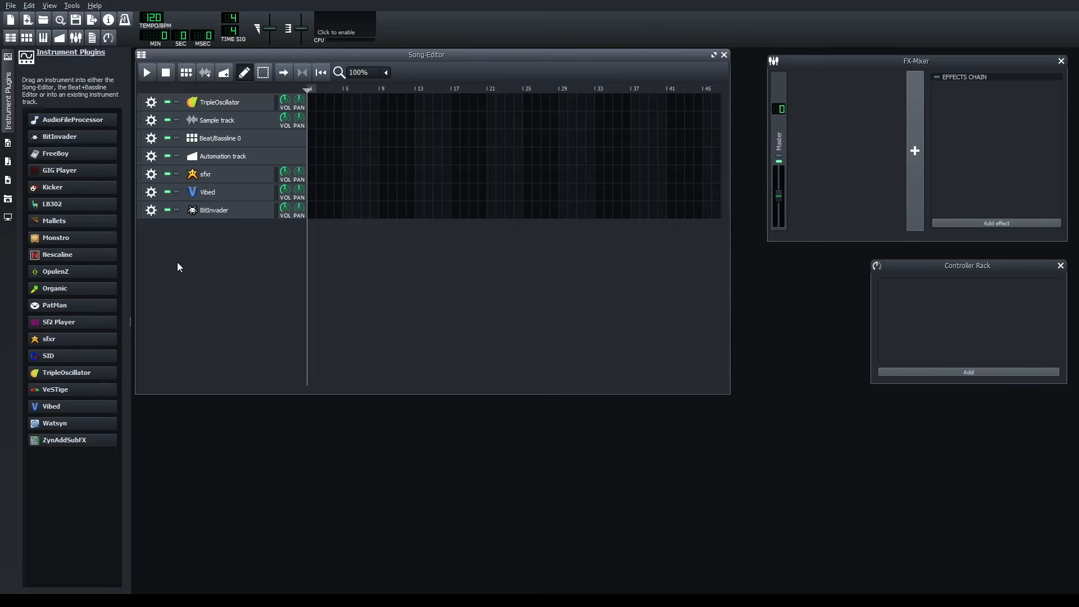
click(225, 213)
drag(770, 572, 827, 577)
double_click(340, 210)
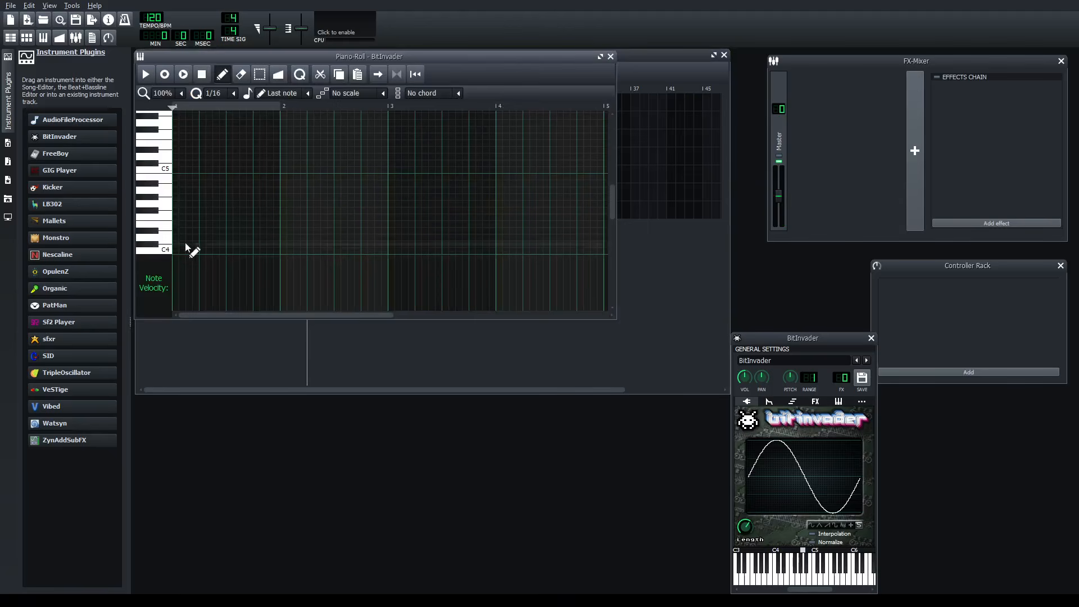
- Close the BitInvader piano roll and its instrument window
drag(294, 56, 387, 175)
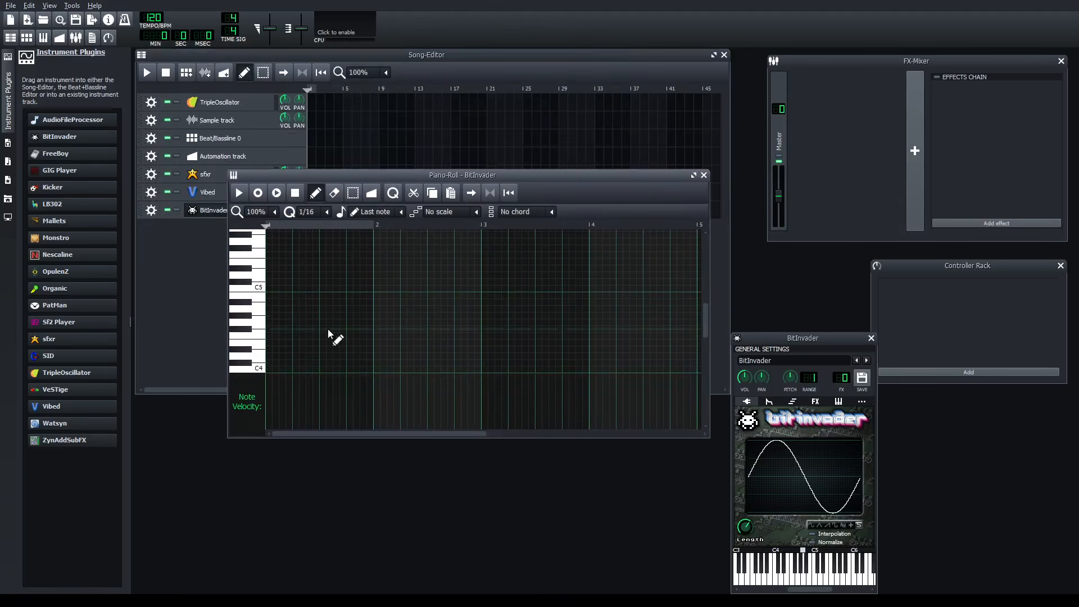
click(703, 176)
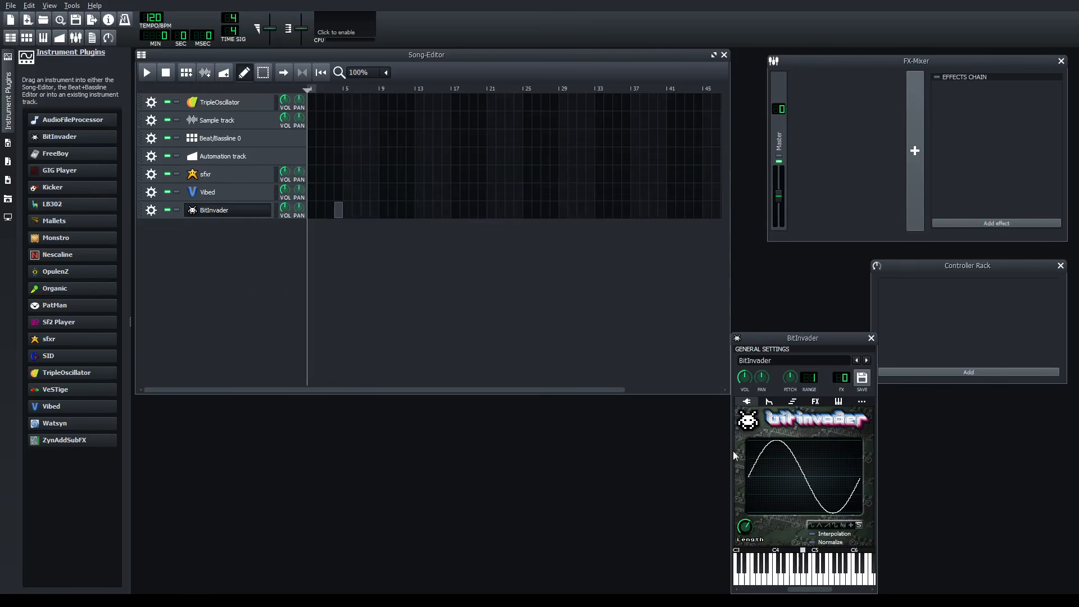
click(871, 339)
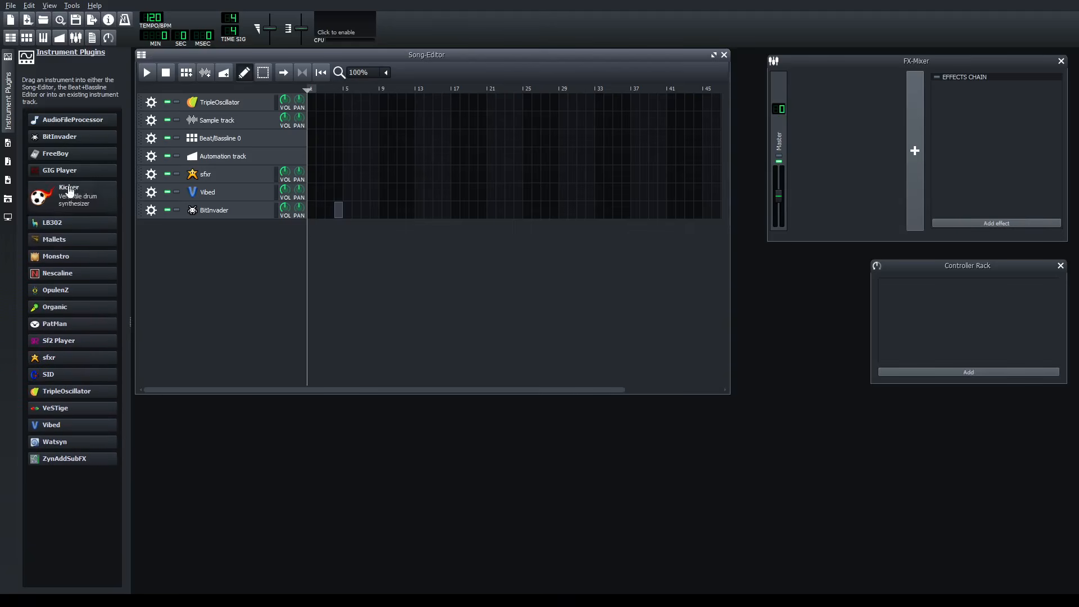
- Add a Kicker instrument track and audition its sound on the instrument's keyboard
drag(82, 199, 175, 267)
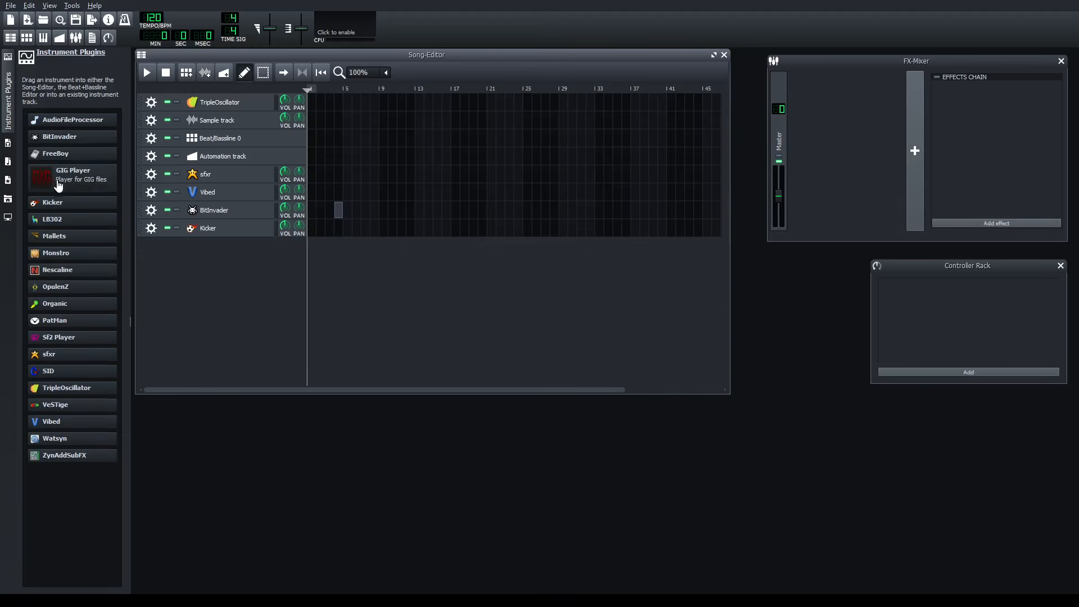
click(220, 230)
drag(755, 579, 822, 575)
- Close the Kicker instrument window and enlarge the Song-Editor downward
drag(805, 333, 739, 259)
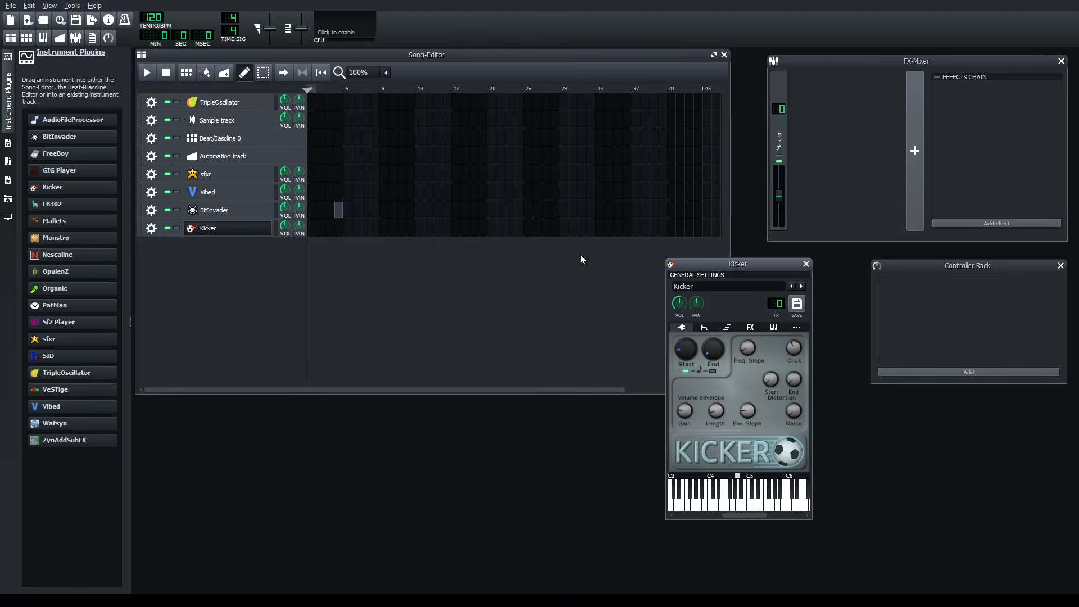
click(406, 263)
drag(750, 264, 633, 275)
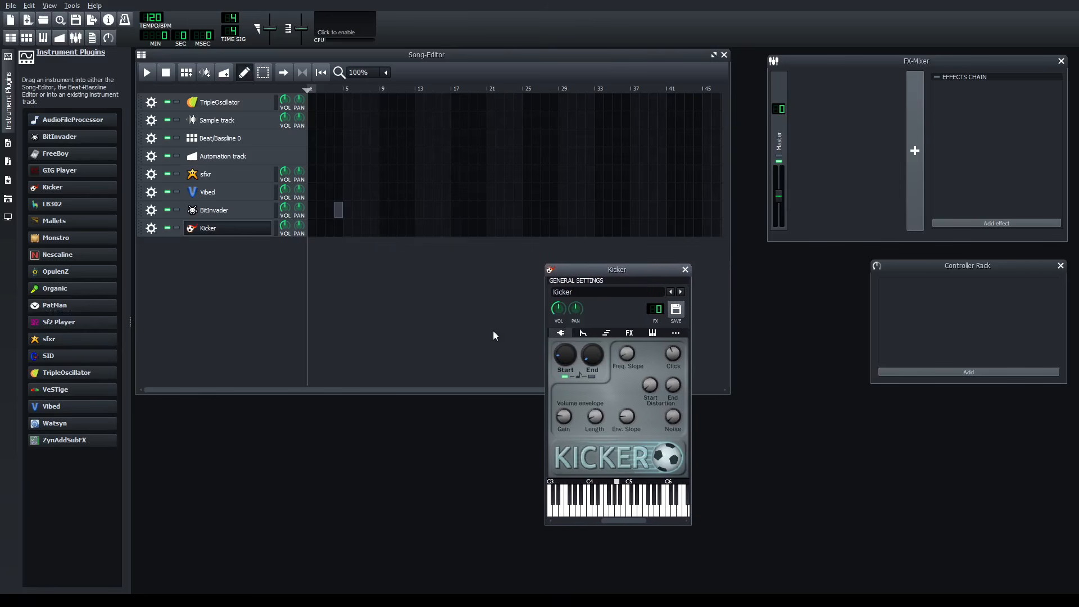
click(684, 270)
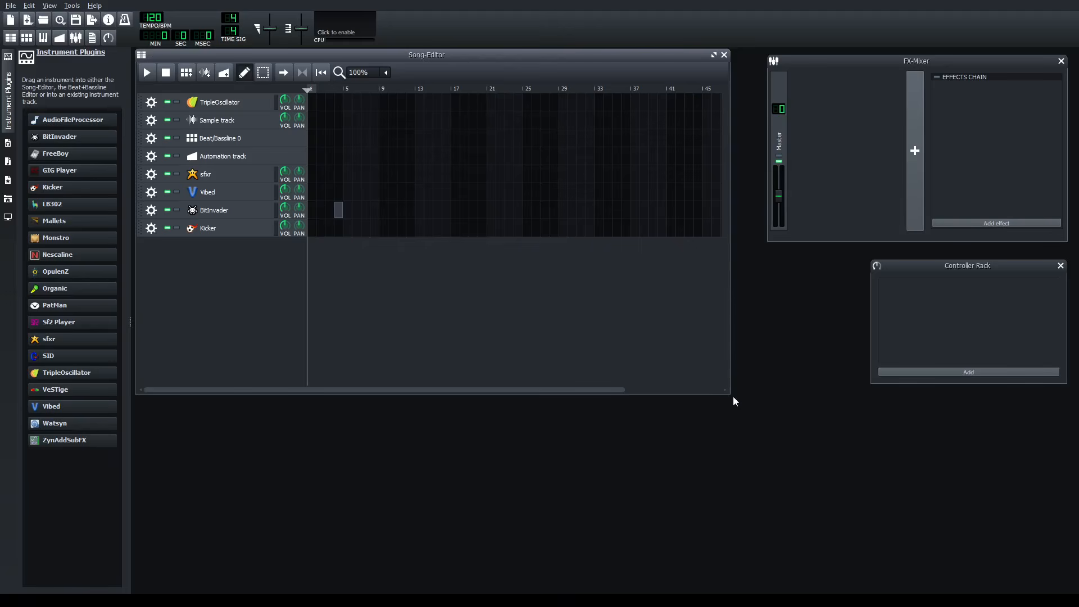
drag(727, 395, 743, 462)
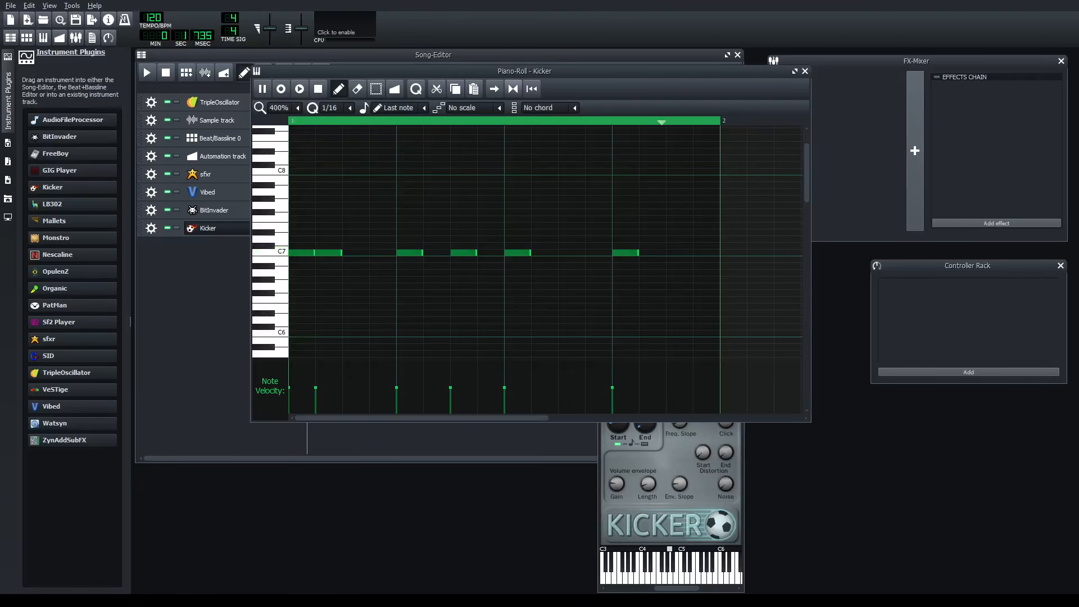
- Adjust the Start and End frequencies of the Kicker instrument while its pattern plays
click(616, 460)
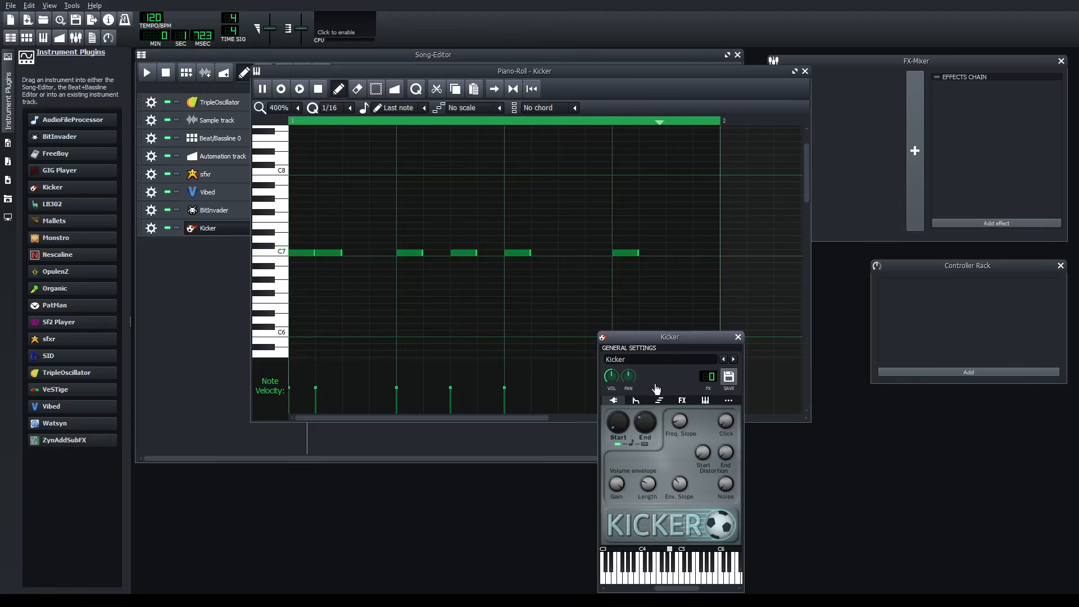
click(645, 444)
click(618, 444)
drag(645, 428, 650, 384)
drag(644, 421, 660, 384)
drag(620, 425, 613, 441)
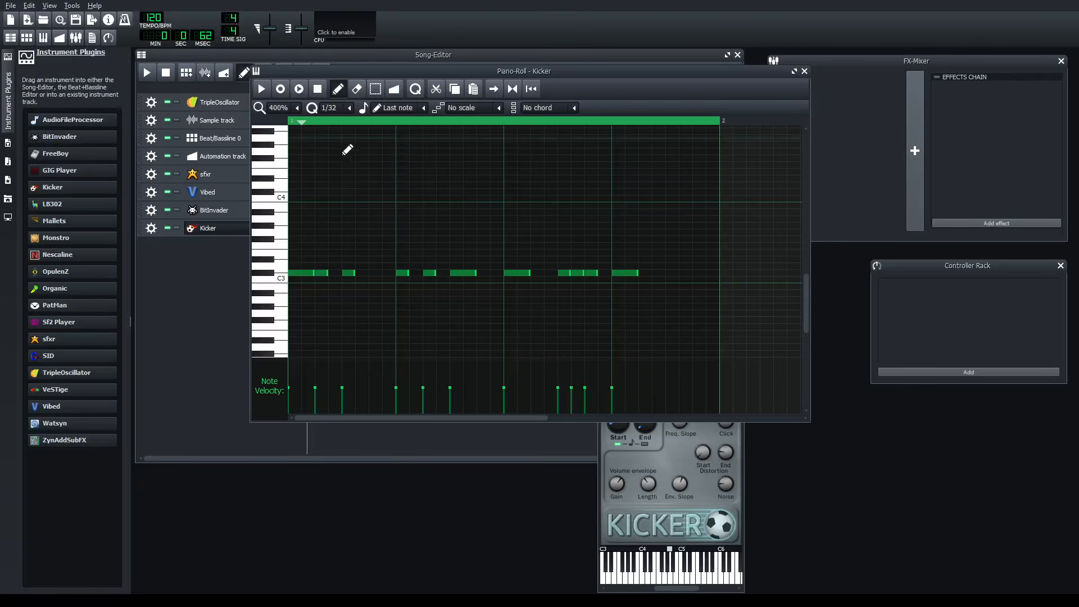
- Play back the Kicker pattern of C3 notes in the piano roll and pause it
scroll(380, 280, up, 2)
scroll(405, 272, down, 2)
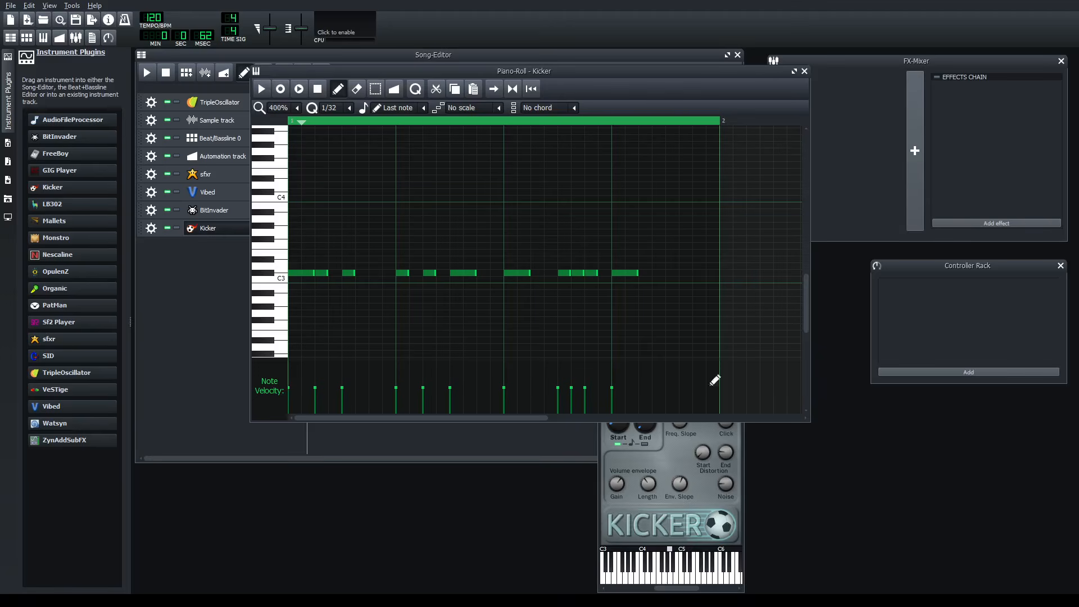
drag(805, 296, 805, 291)
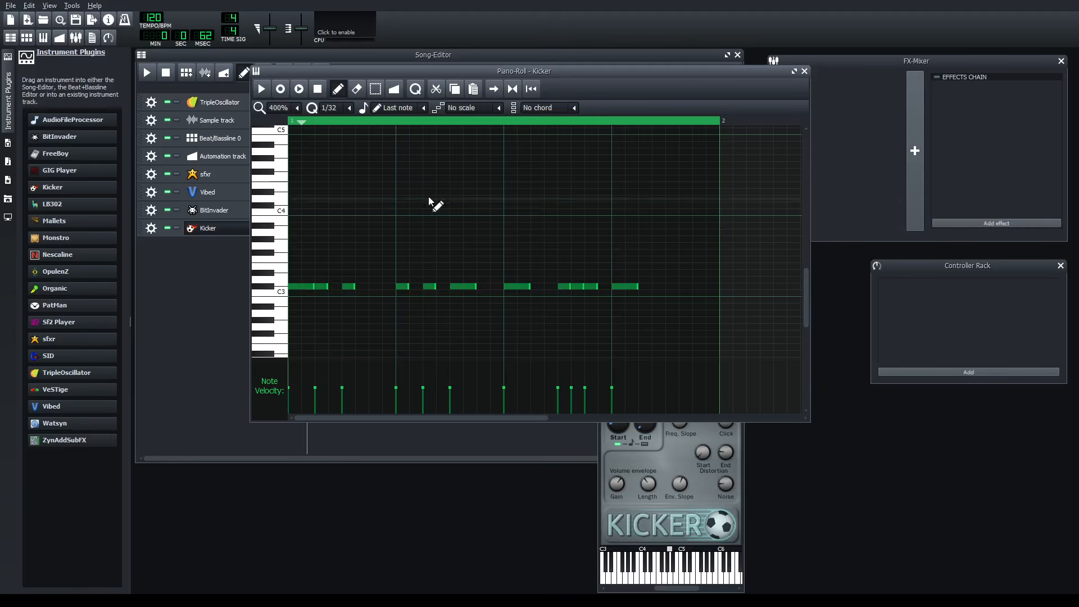
click(262, 87)
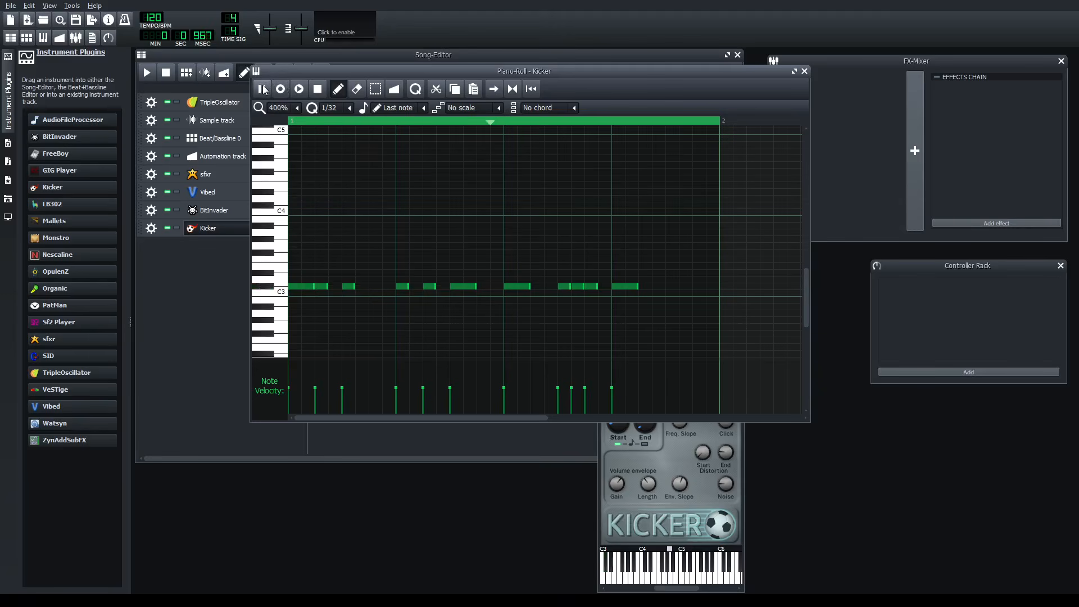
click(262, 88)
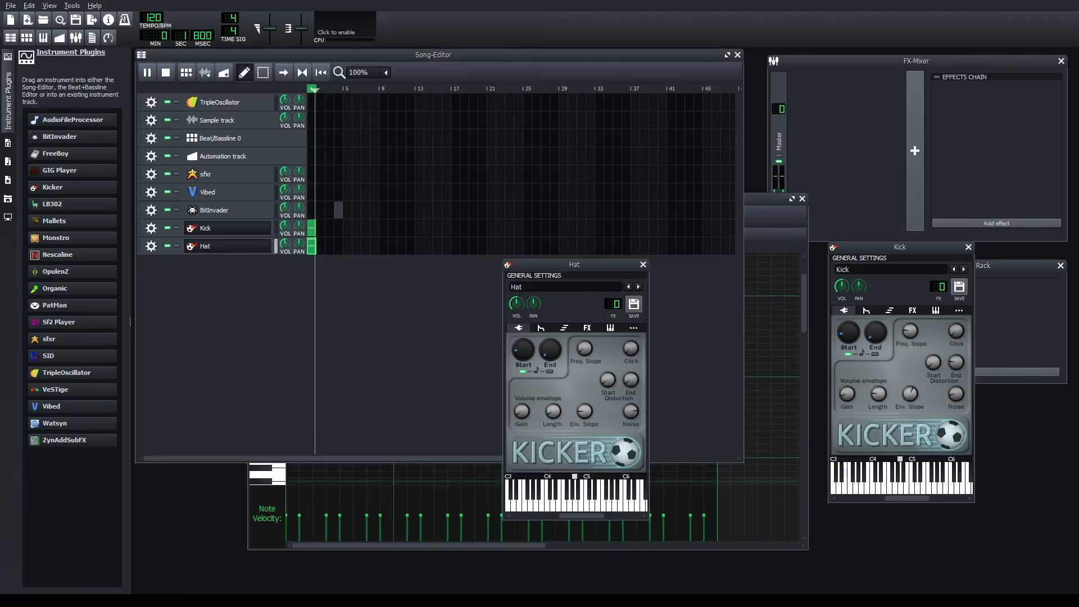
- Bring the Hat pattern's piano roll to the front, then close it and return to the Song-Editor
click(768, 202)
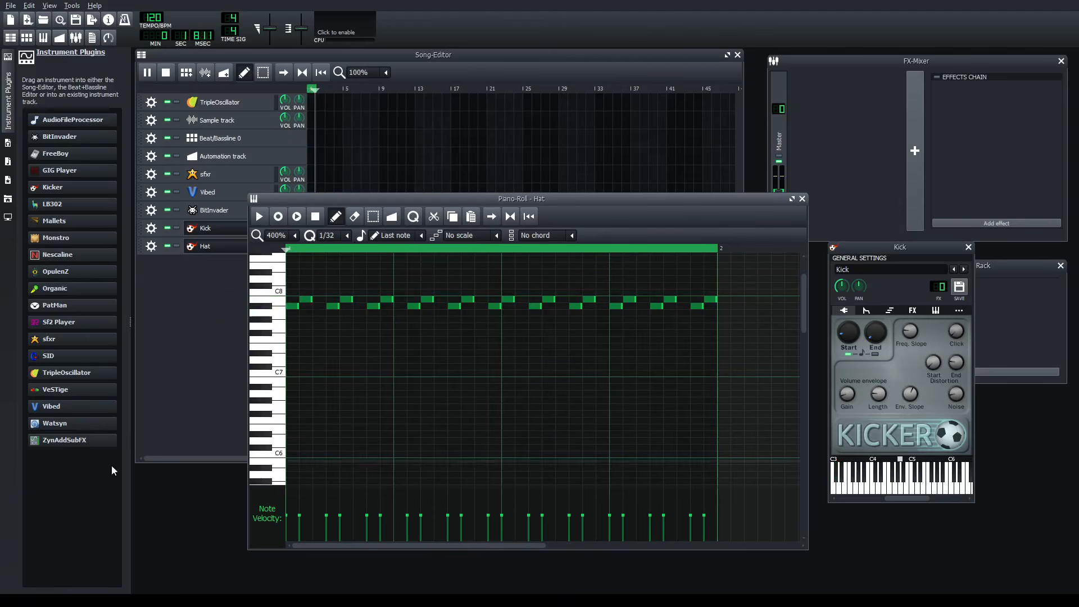
drag(511, 201, 564, 254)
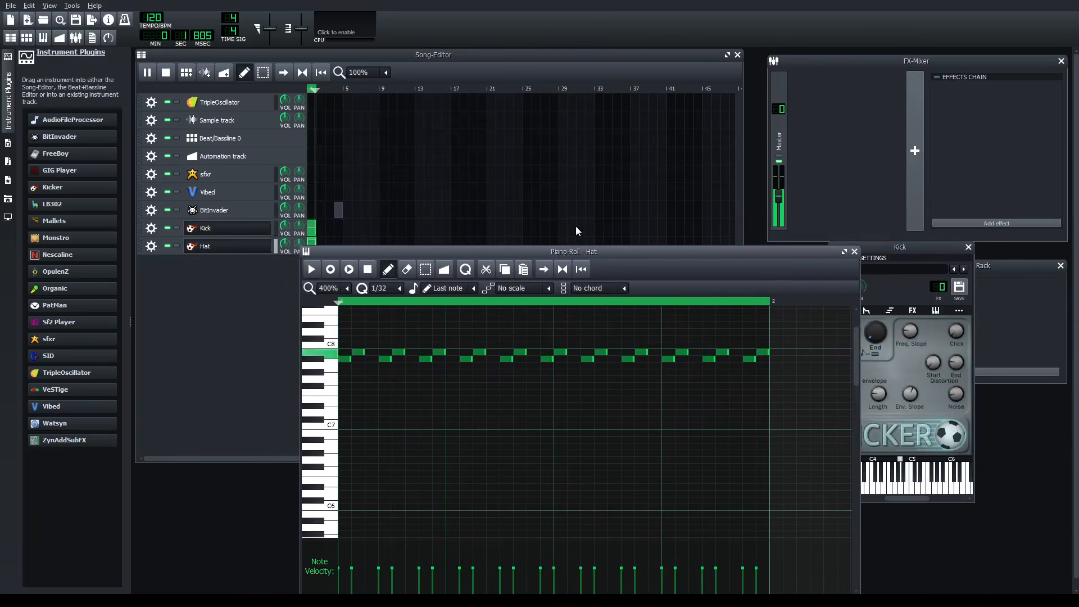
click(854, 251)
click(226, 305)
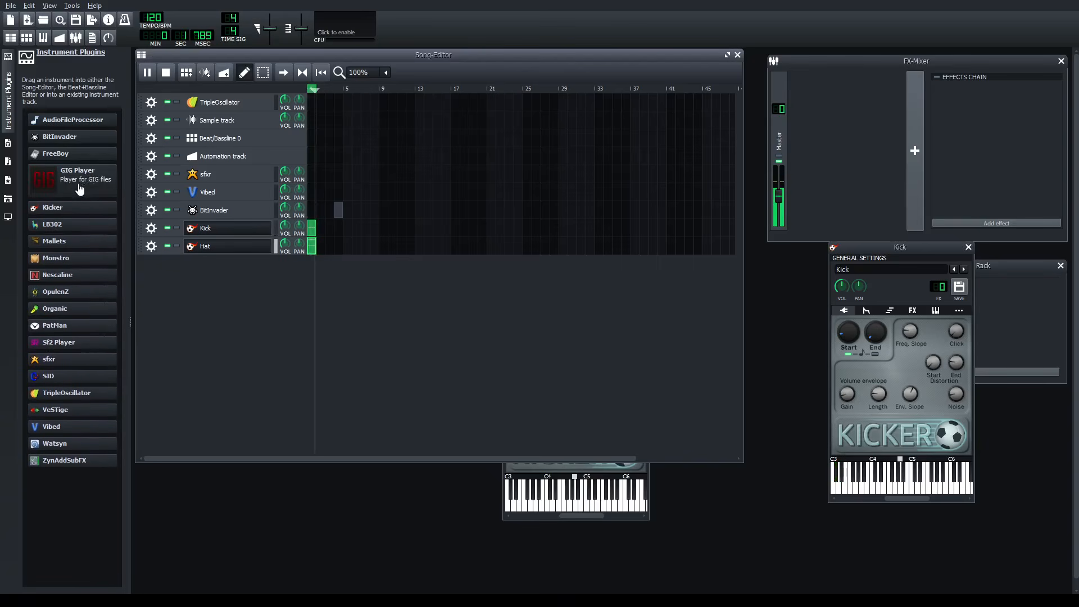
- Add another Kicker instrument track and rename it Snare
drag(72, 204, 190, 282)
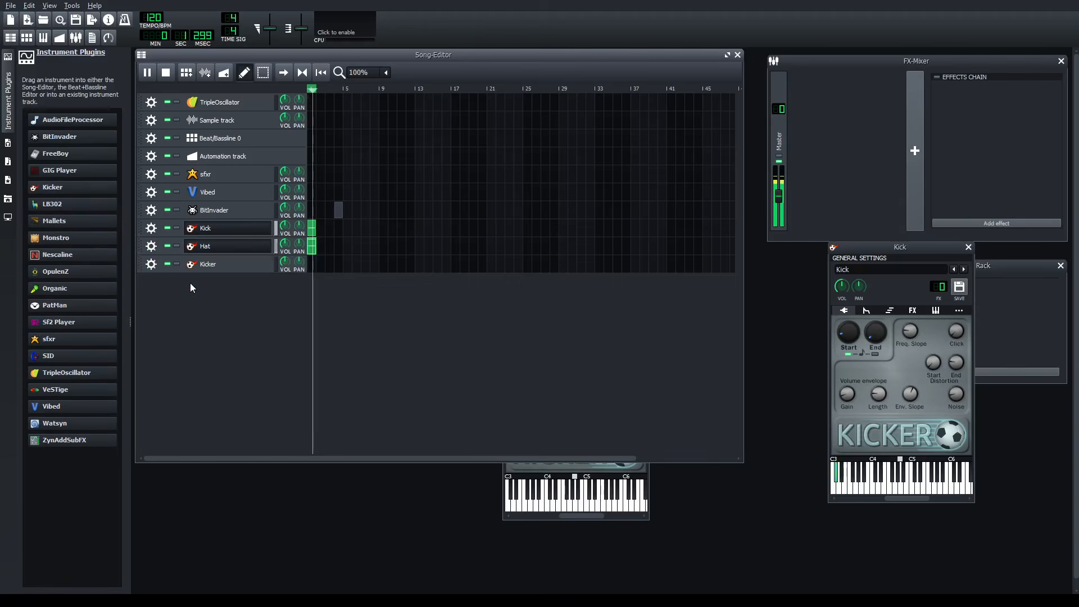
click(236, 265)
drag(822, 341, 448, 307)
text(Snare)
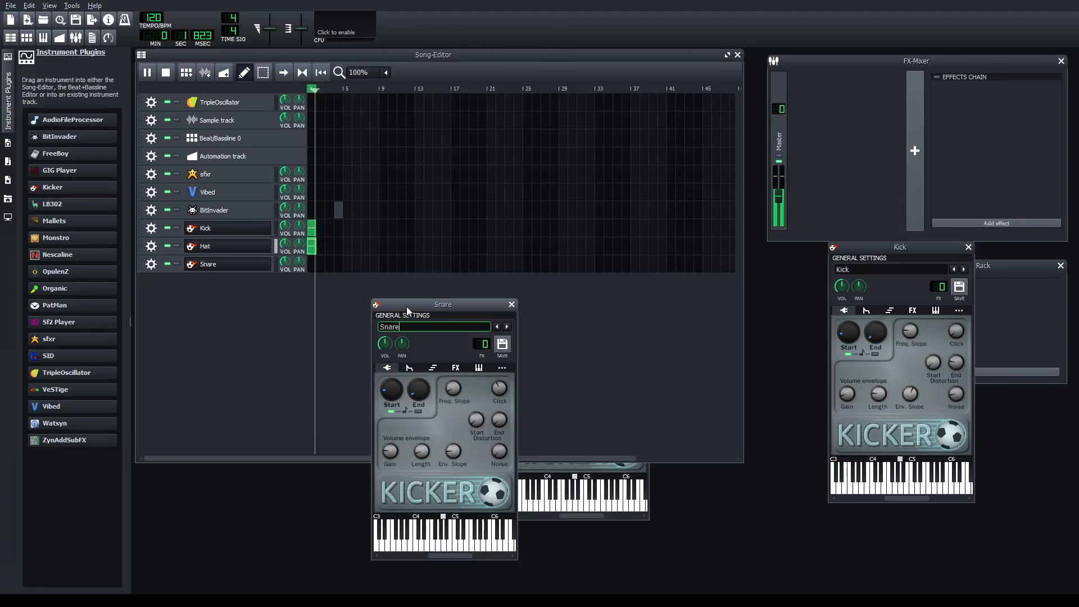
- Create a Snare pattern at bar 1, open it in the piano roll, and arrange it beside the Snare instrument window
double_click(309, 264)
drag(379, 251, 652, 134)
click(393, 473)
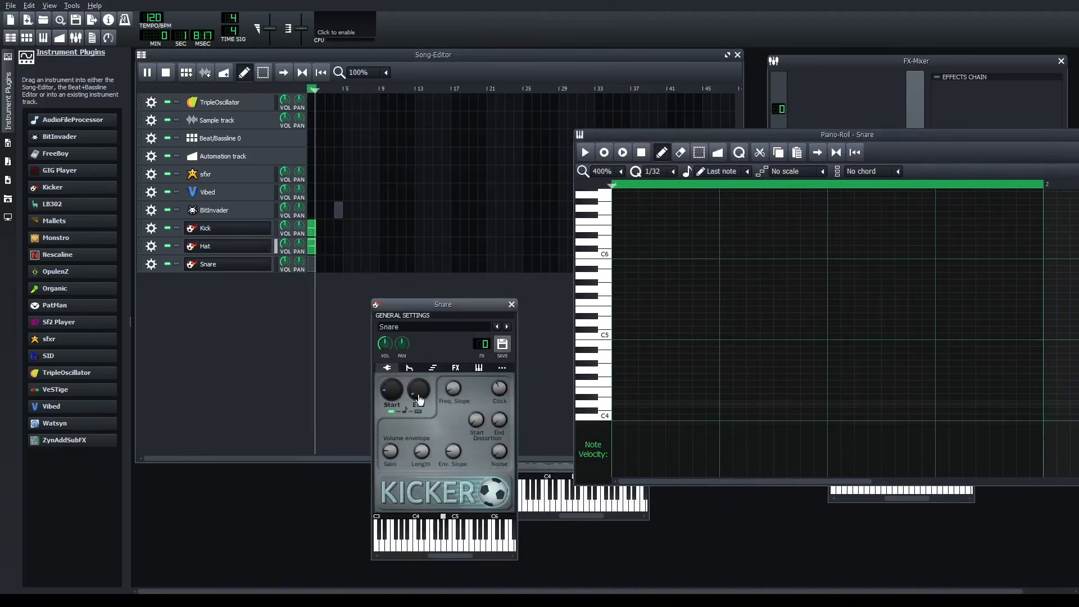
drag(428, 299, 440, 266)
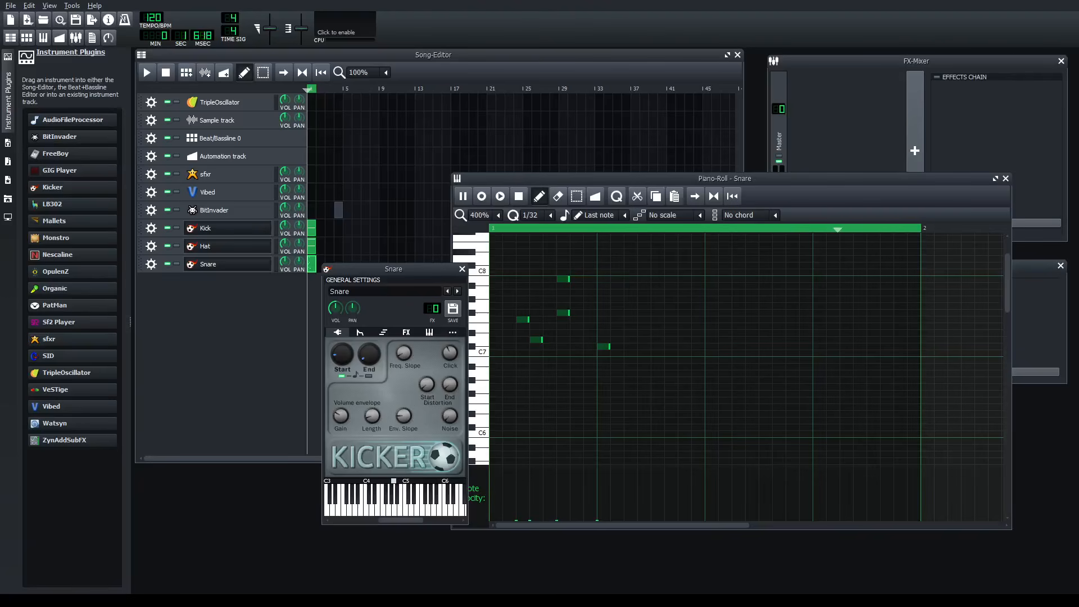
drag(601, 178, 638, 143)
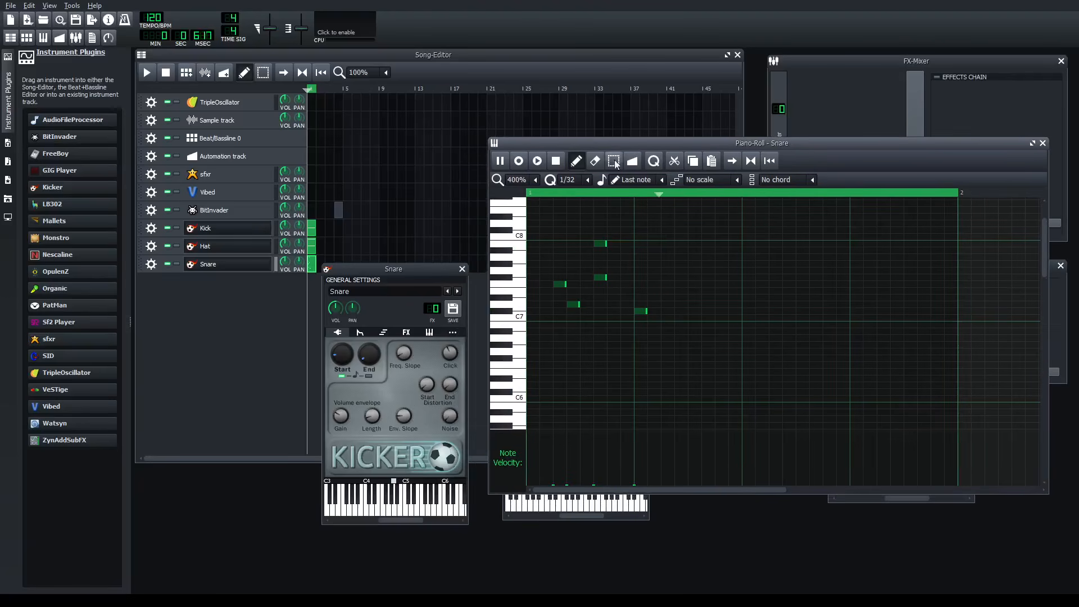
- Hide the Kick and Hat instrument windows and bring the Snare instrument window forward
click(503, 160)
click(228, 249)
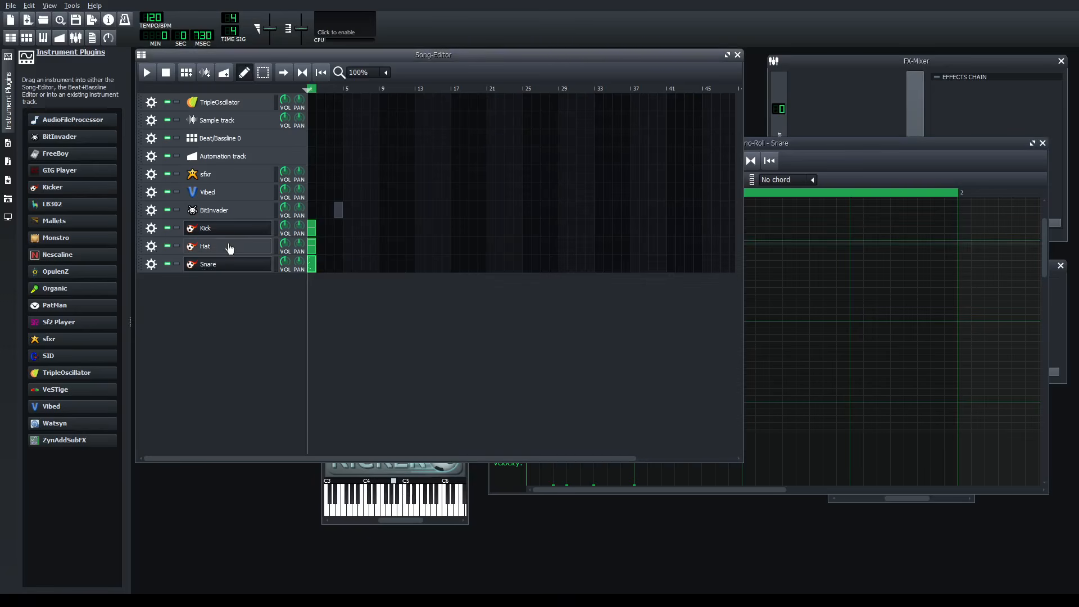
click(414, 473)
- Pause the Snare pattern playback in the piano roll and bring the Song-Editor to the front
click(811, 147)
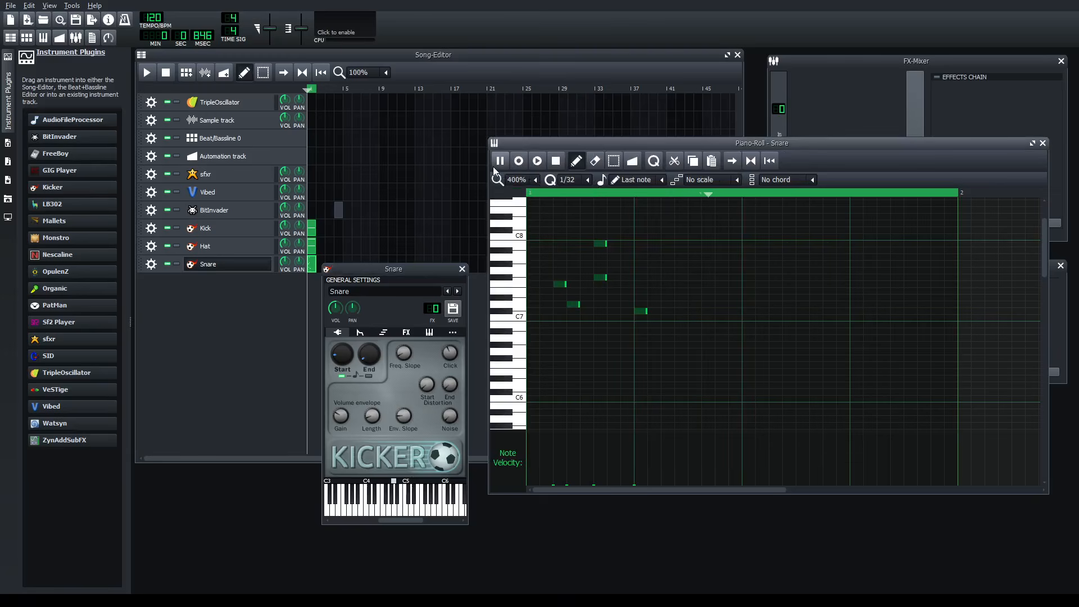
click(506, 163)
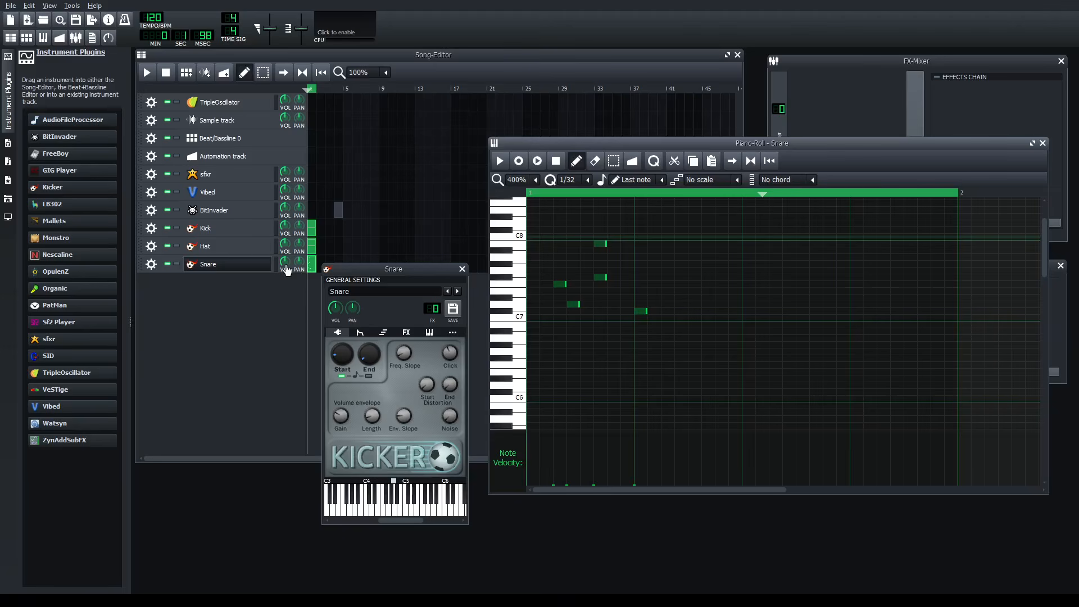
click(151, 268)
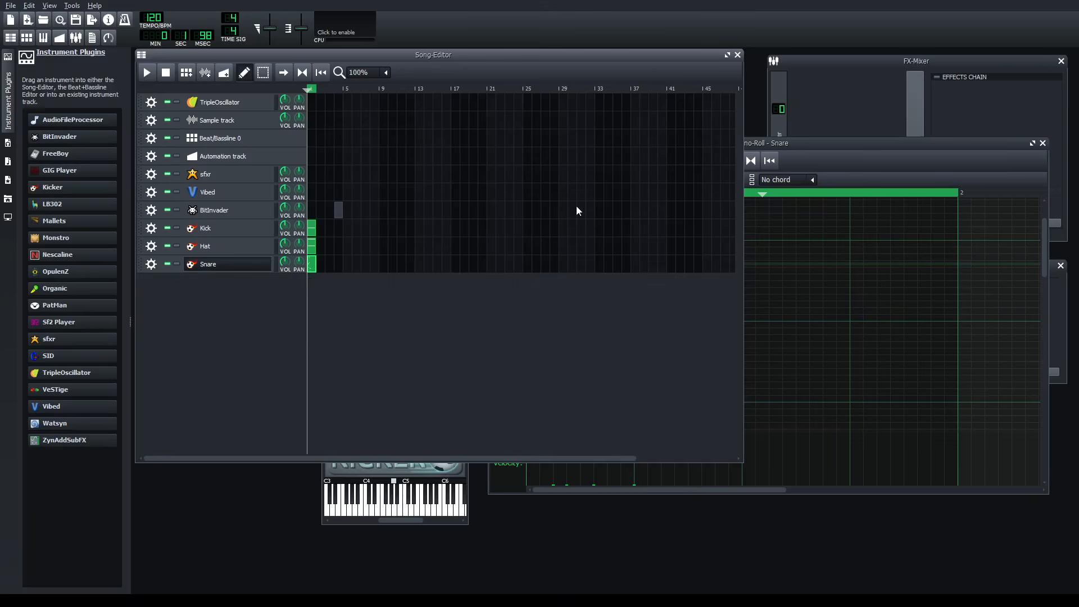
- Move the Snare piano roll over the Song-Editor, play its pattern, and bring the Snare instrument window forward
click(808, 147)
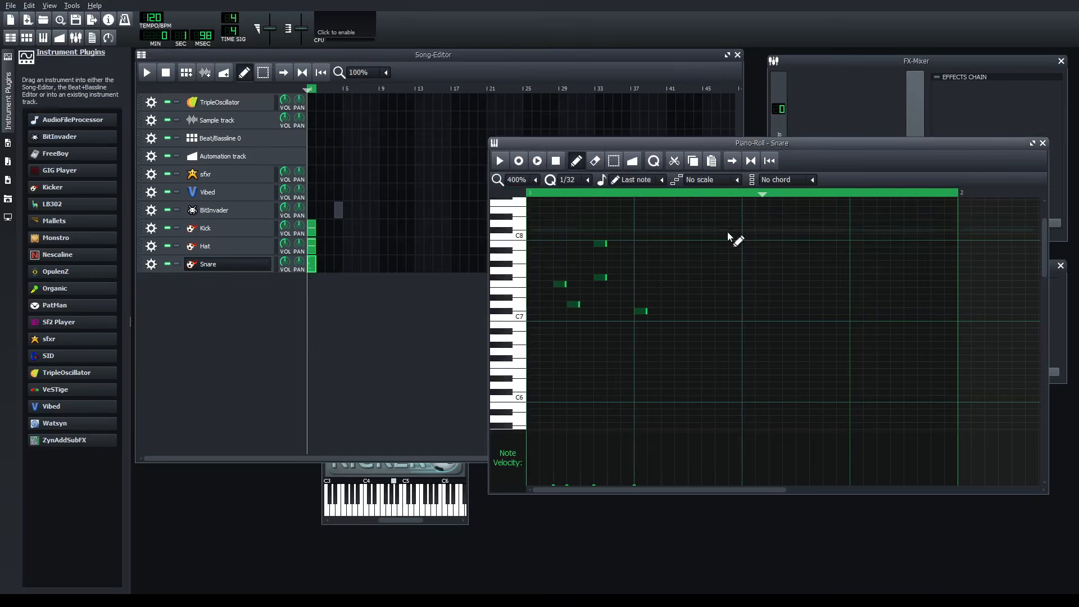
drag(746, 148, 405, 124)
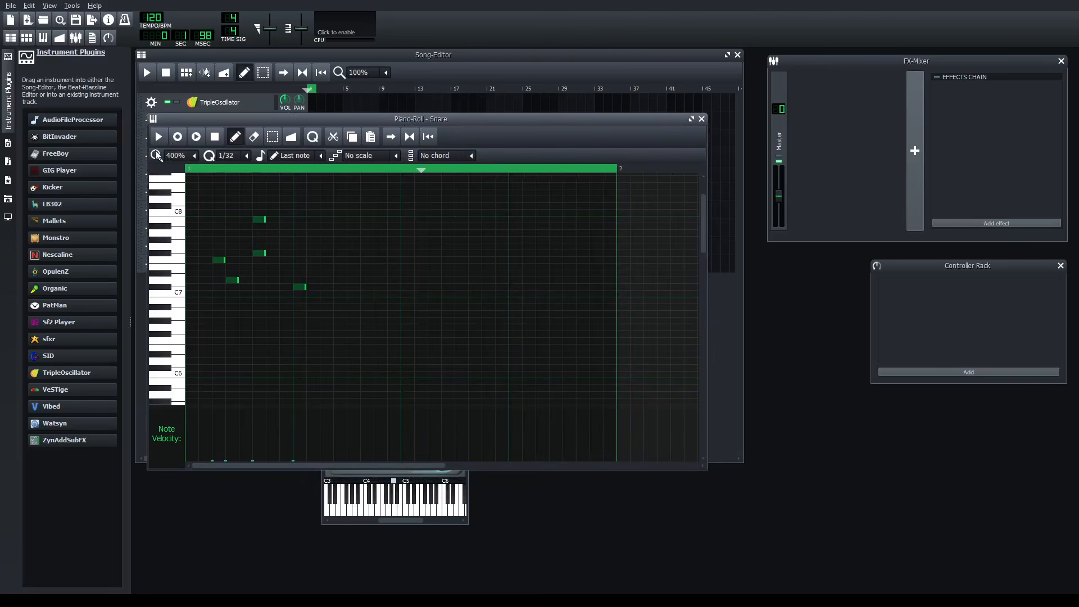
click(162, 142)
click(374, 511)
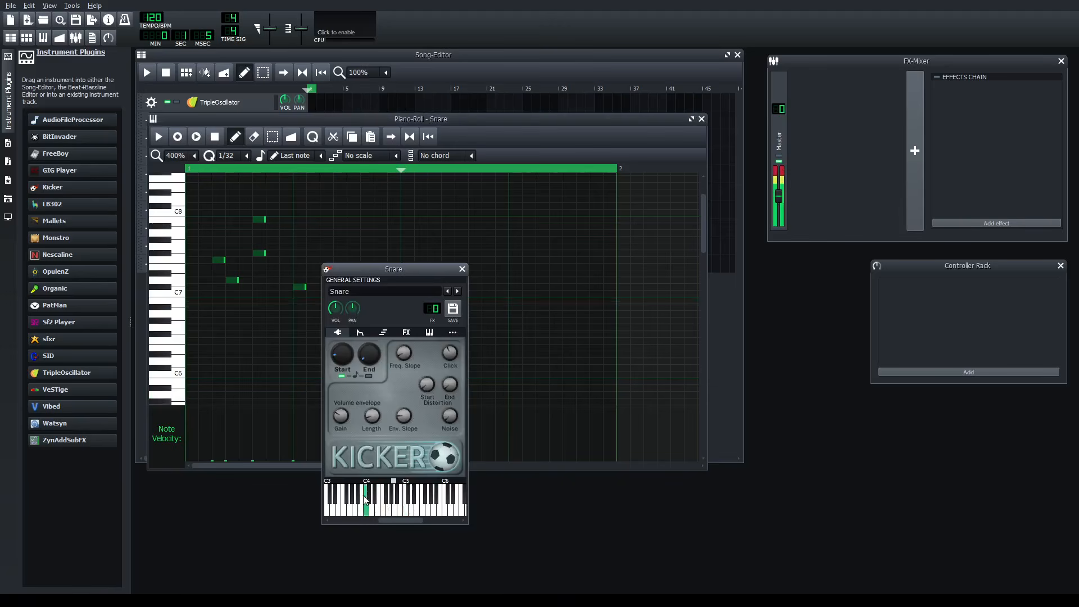
- Look through the Snare instrument's envelope, effects, MIDI and miscellaneous settings and return to the Kicker controls
click(362, 332)
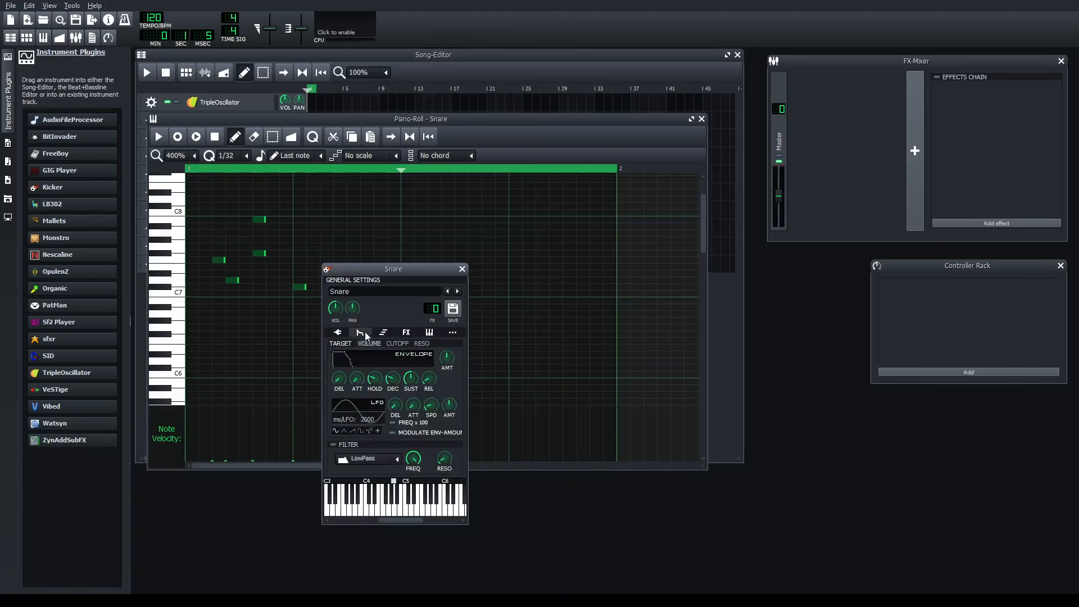
click(450, 332)
click(365, 334)
click(403, 333)
click(430, 332)
click(337, 332)
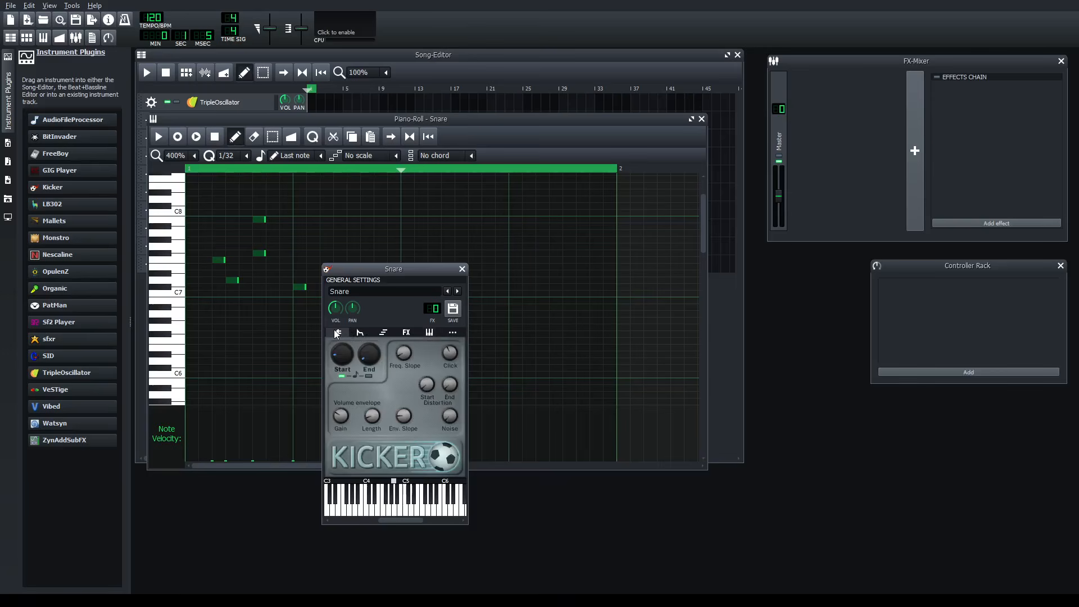
- Reposition the Snare instrument window and adjust its volume envelope Length while auditioning notes and the pattern
drag(383, 272, 530, 257)
click(556, 490)
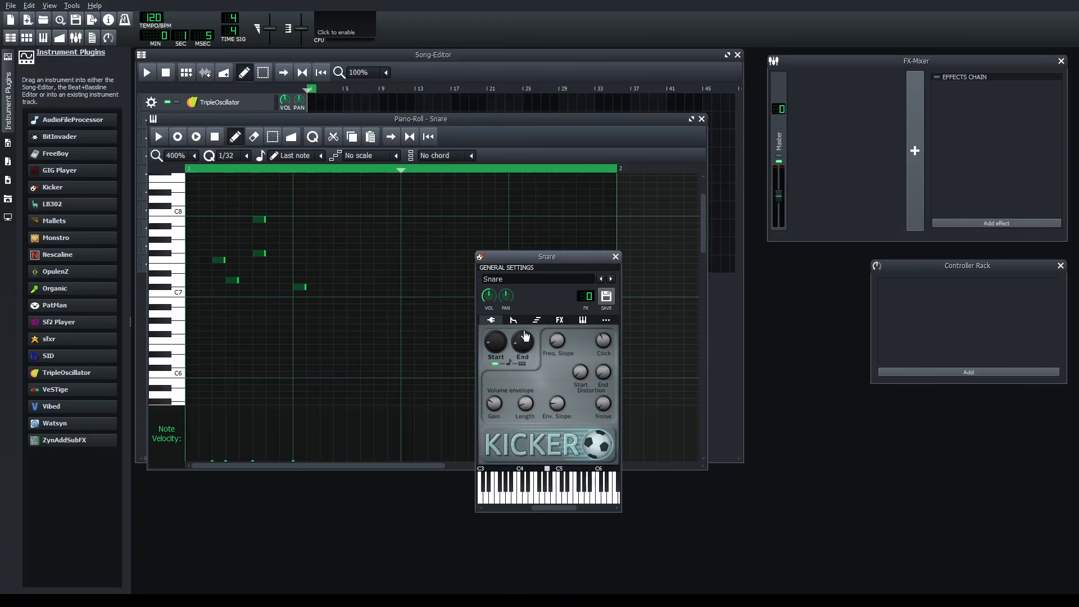
click(507, 484)
drag(524, 405, 532, 386)
drag(528, 491, 583, 495)
click(159, 136)
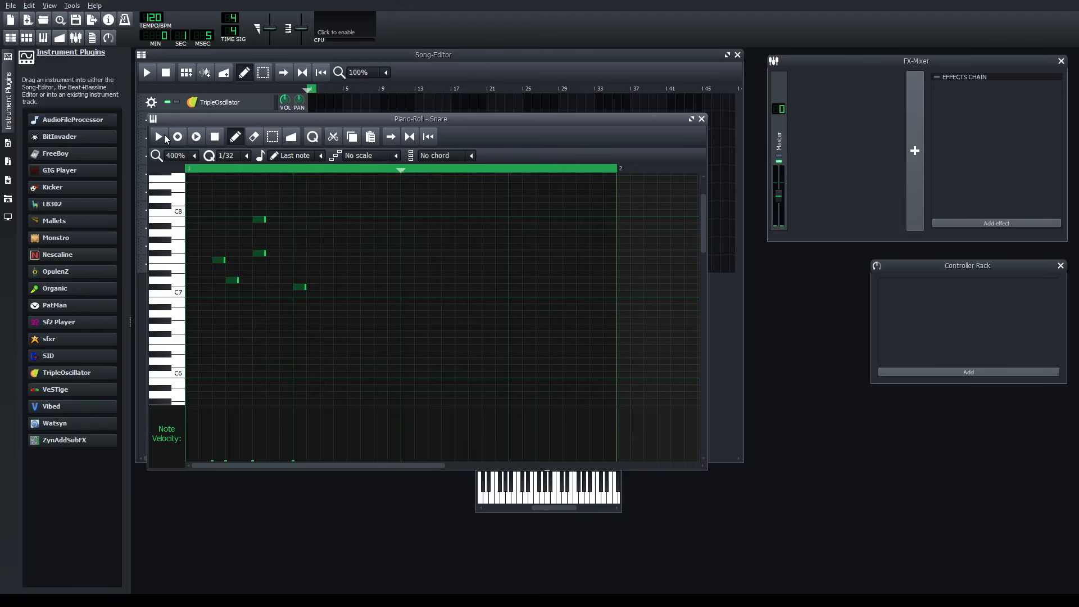
click(160, 136)
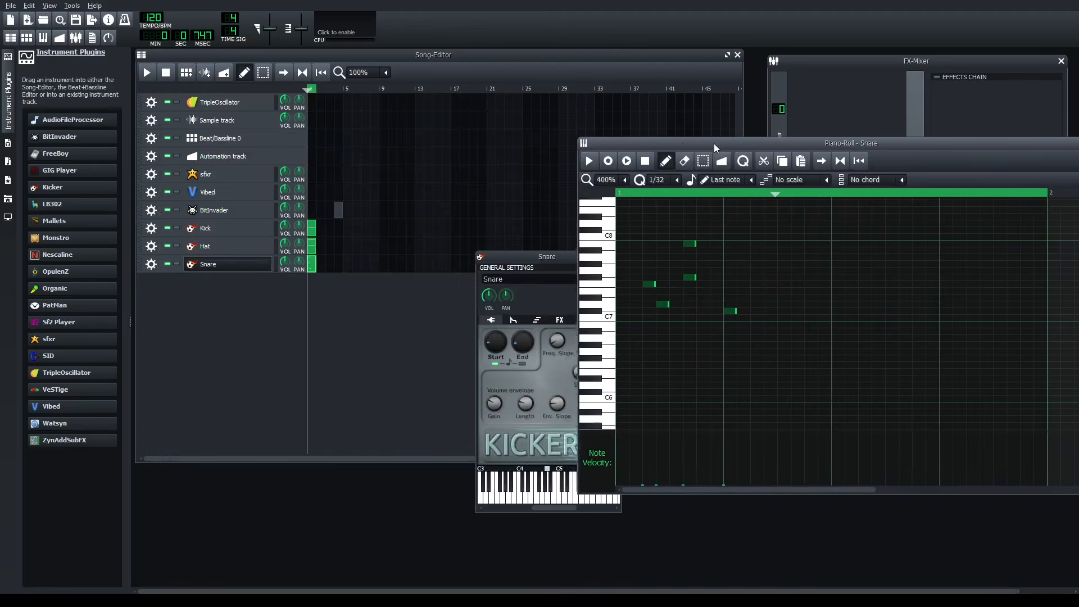
- Bring the Song-Editor to the front and zoom its timeline to 1600%
click(200, 263)
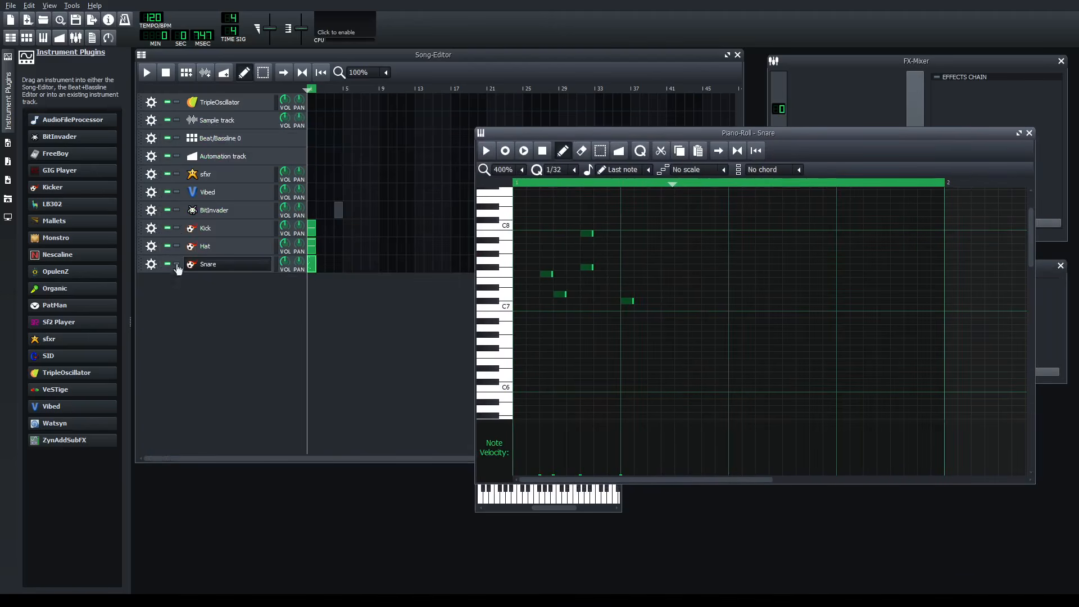
click(309, 280)
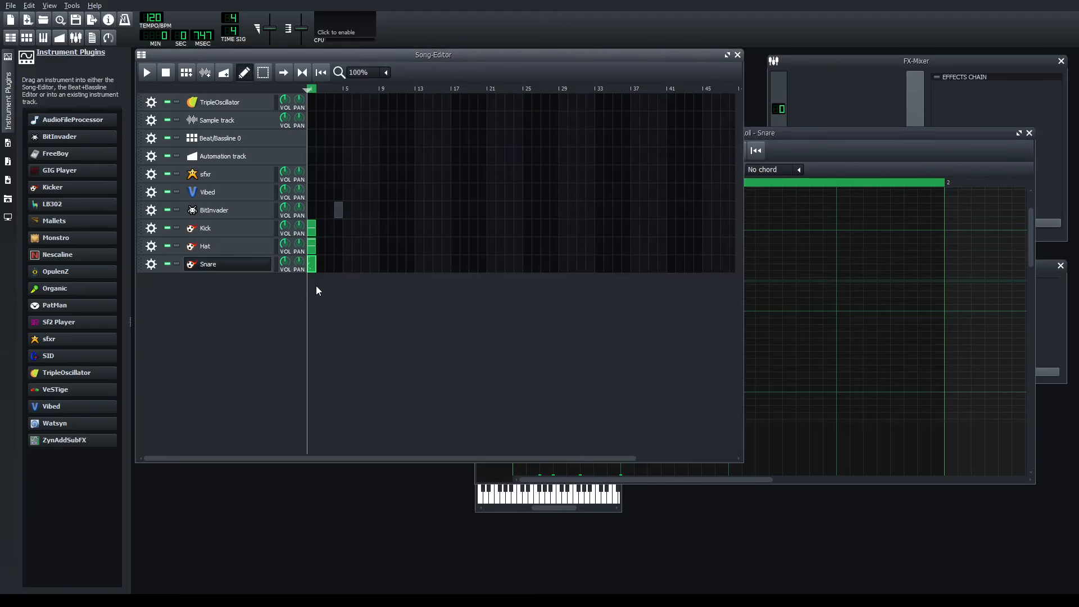
ctrl+scroll(316, 287, up, 4)
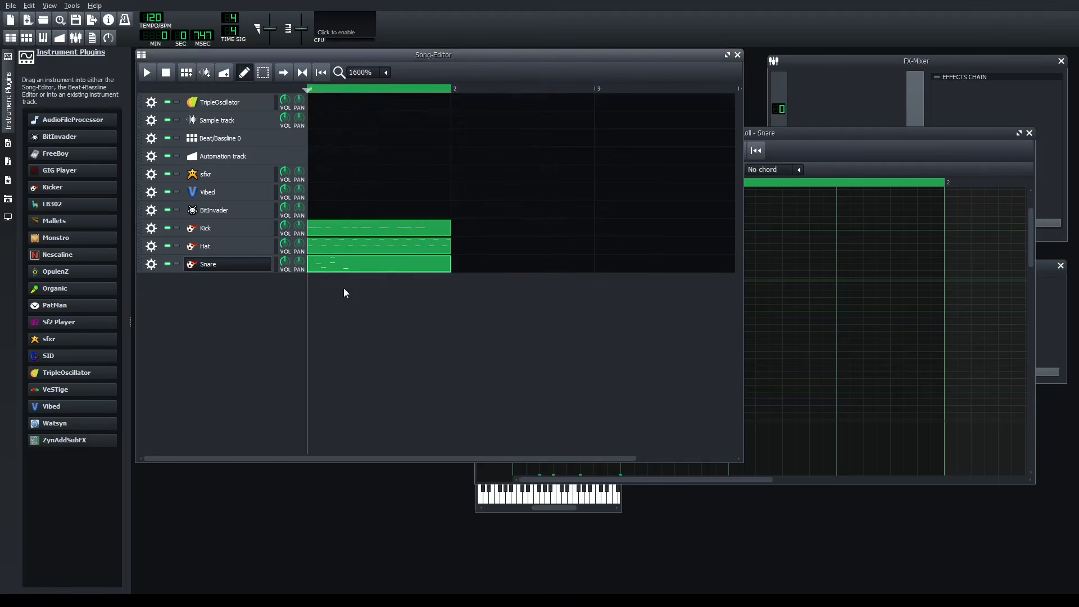
- Compare song playback with the Snare track soloed and unsoloed
click(176, 264)
key(space)
key(space)
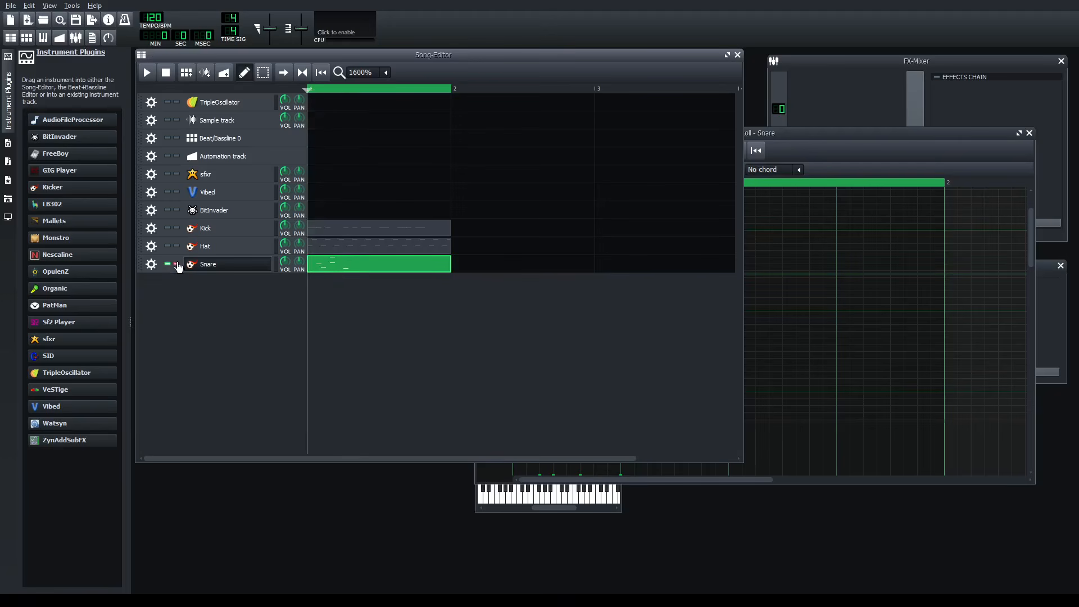
click(176, 263)
key(space)
key(space)
key(space)
key(space)
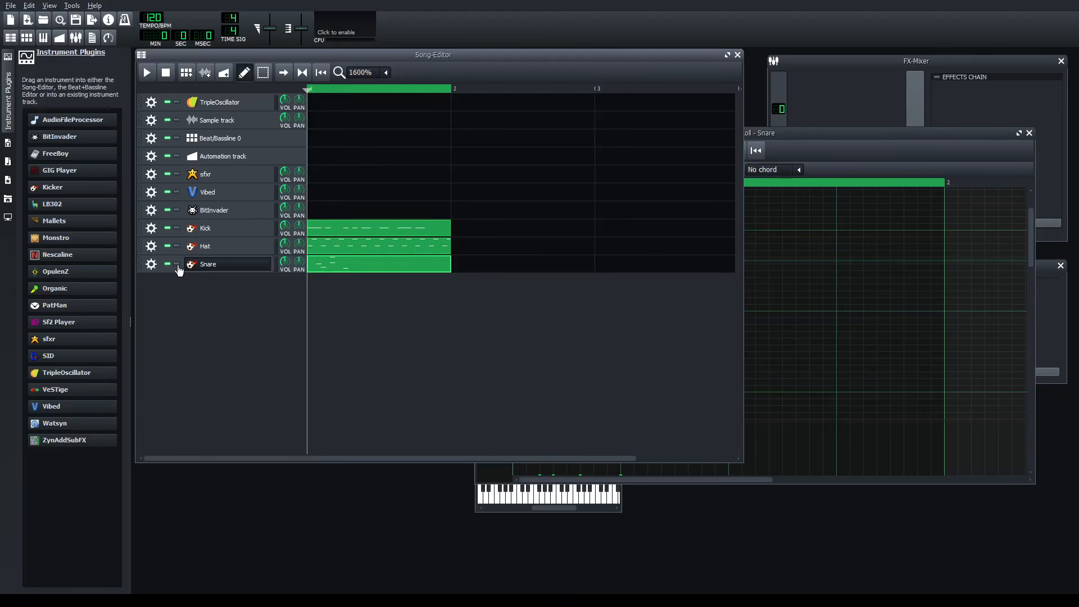
click(177, 266)
key(space)
key(space)
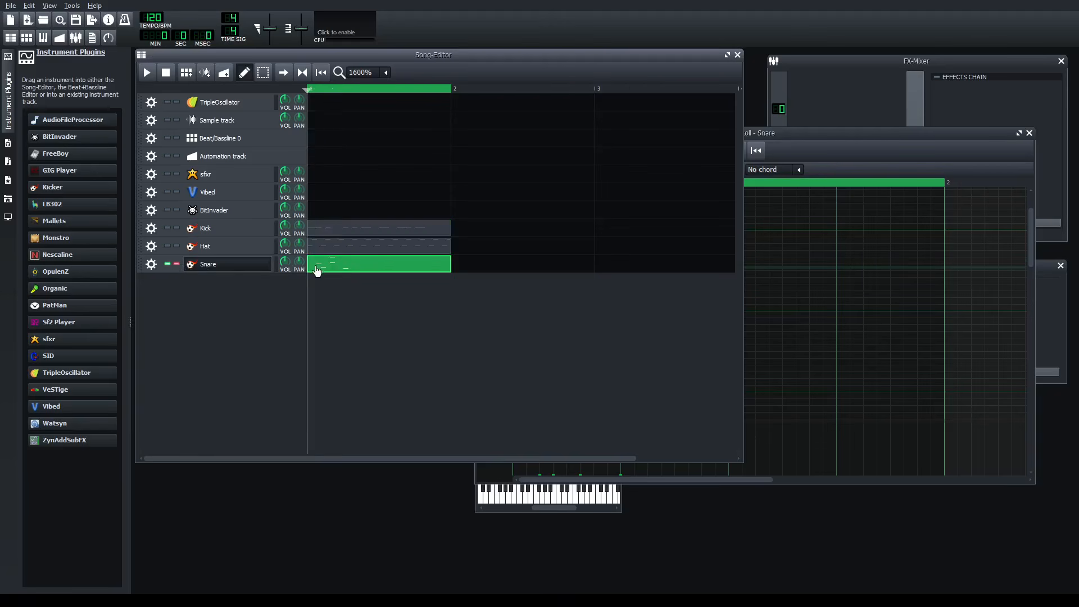
- Remove the BitInvader track and turn off solo on the Snare track
double_click(229, 194)
click(191, 333)
click(175, 245)
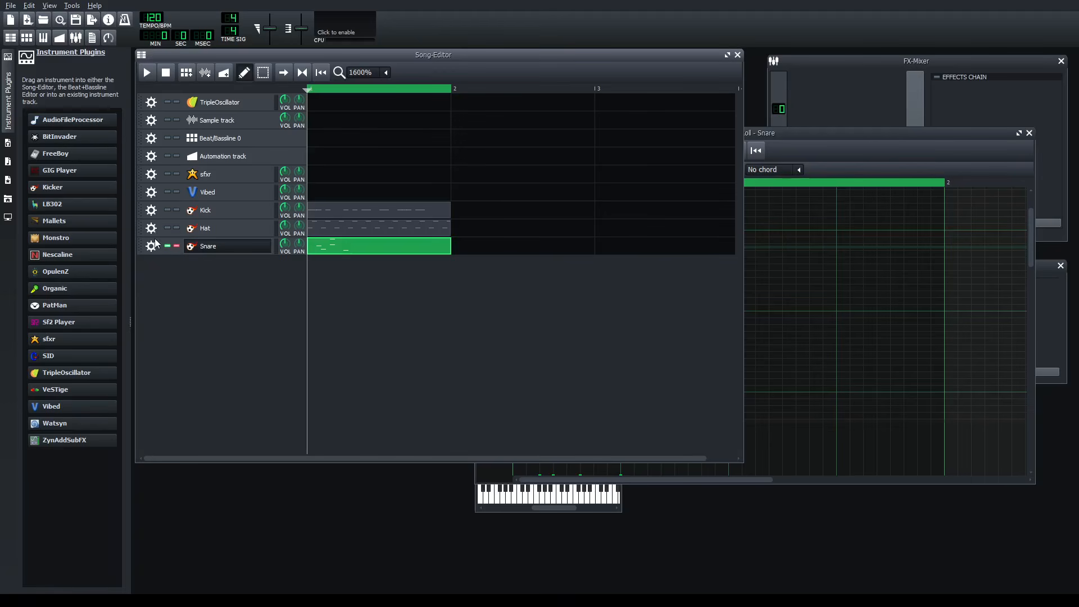
click(176, 245)
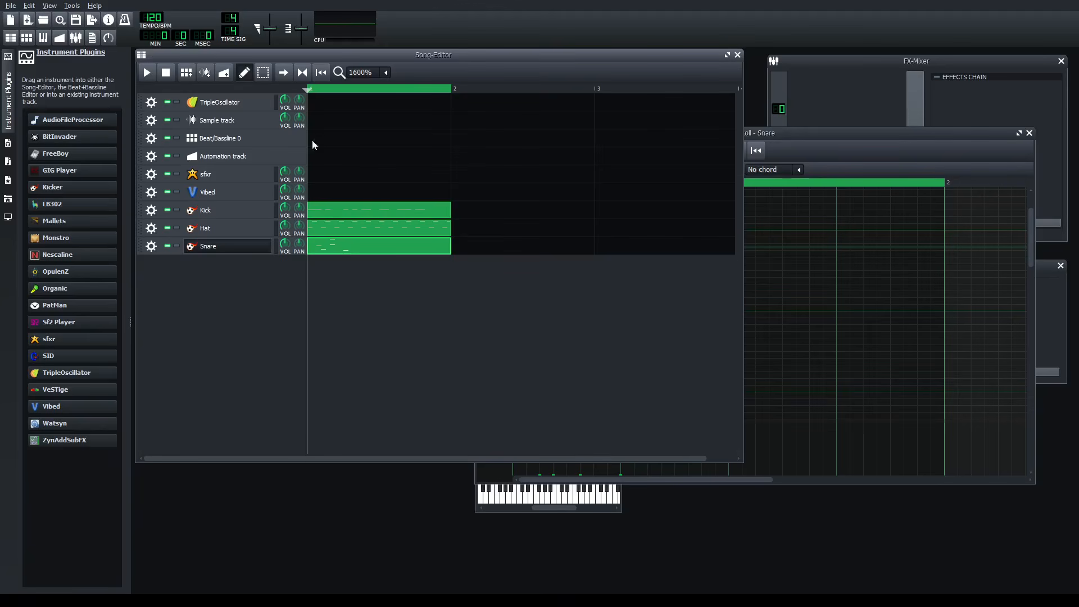
- Solo the Snare track and play the song to listen to it alone
click(177, 247)
key(space)
key(space)
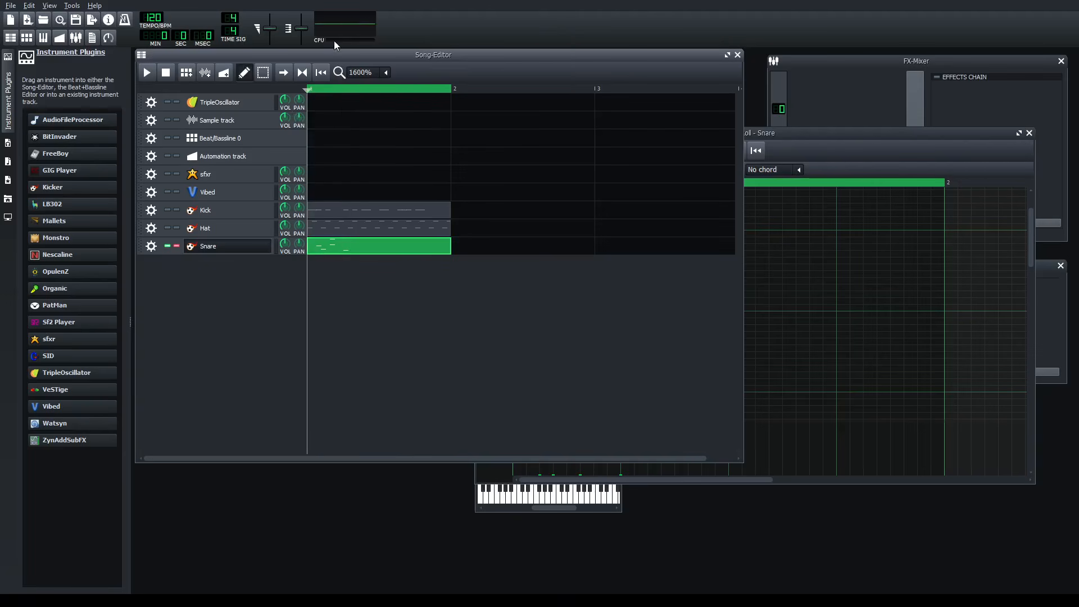
- Reopen and reposition the Snare instrument window, and play the soloed Snare track
double_click(194, 253)
key(Return)
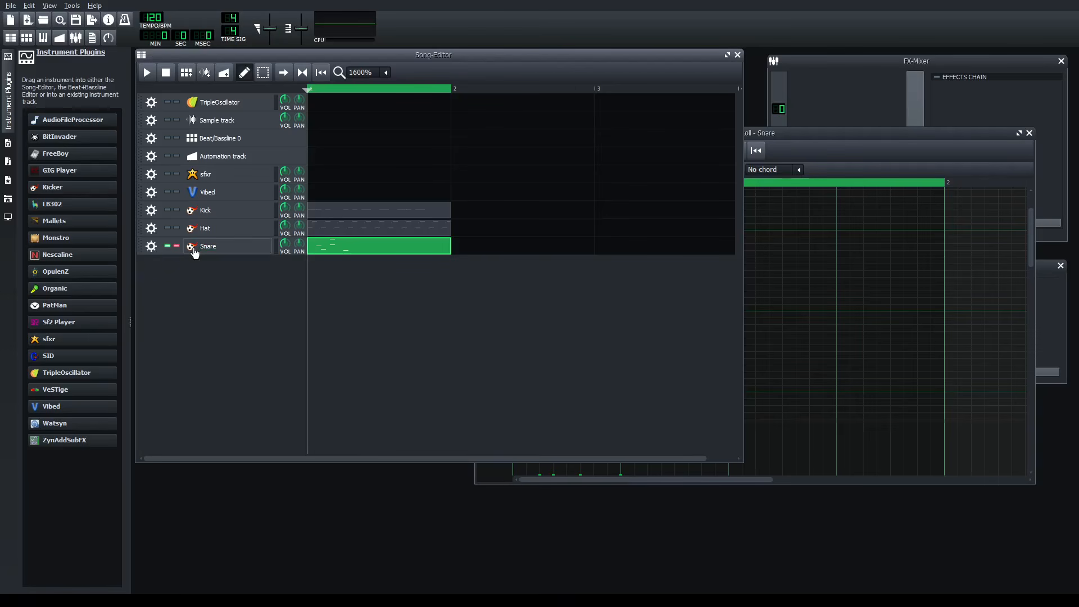
click(193, 250)
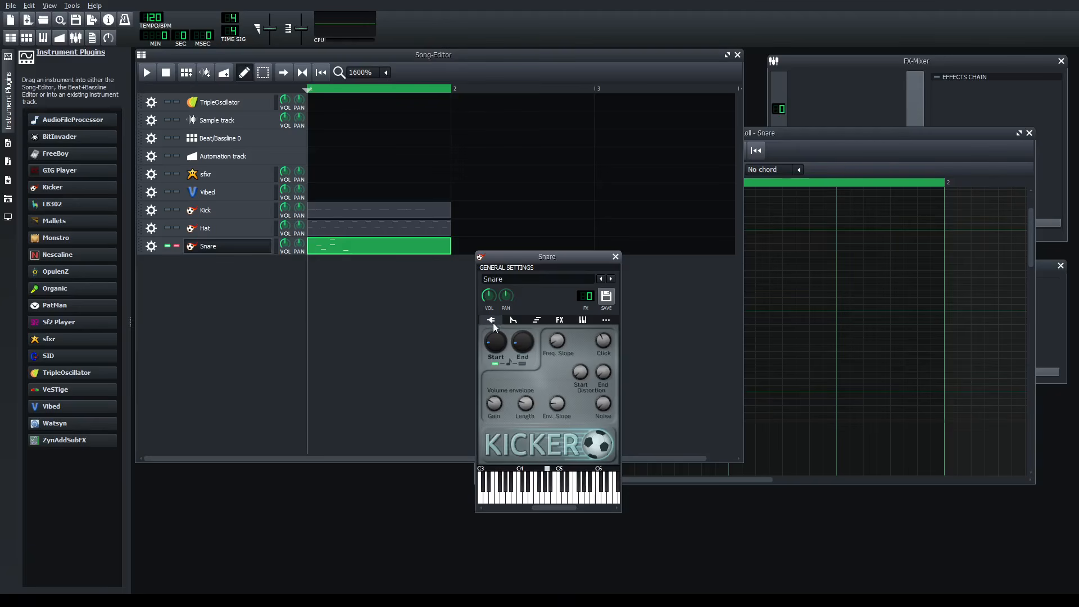
drag(547, 256, 540, 268)
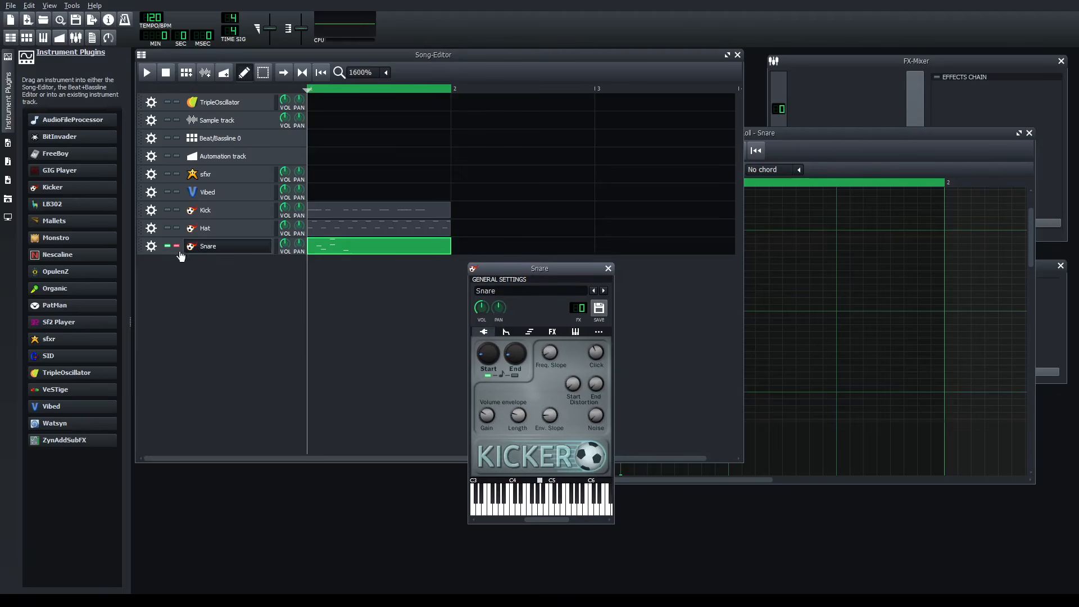
click(154, 71)
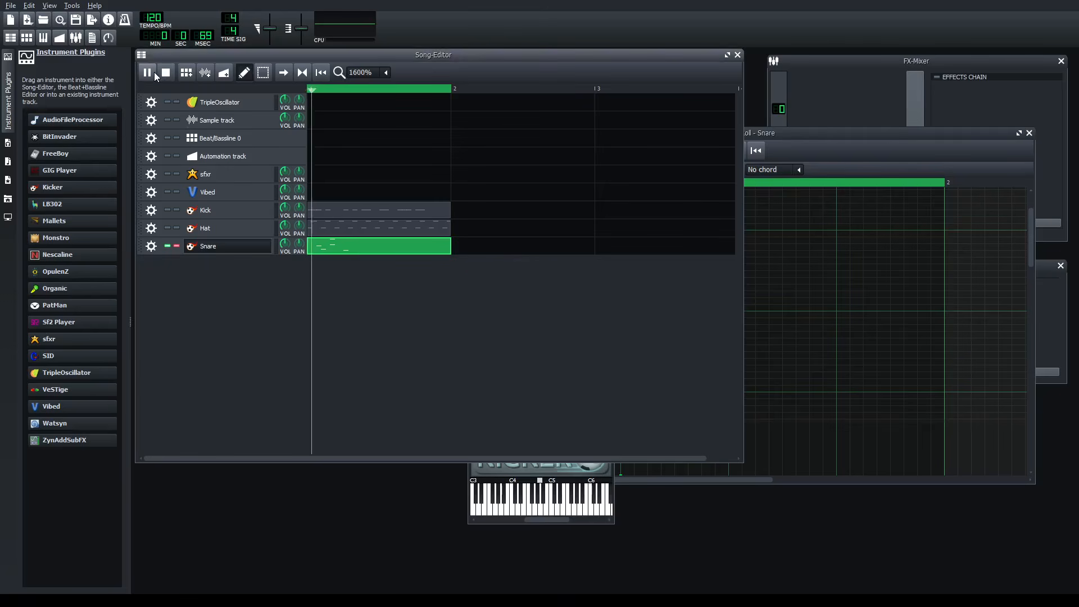
click(549, 523)
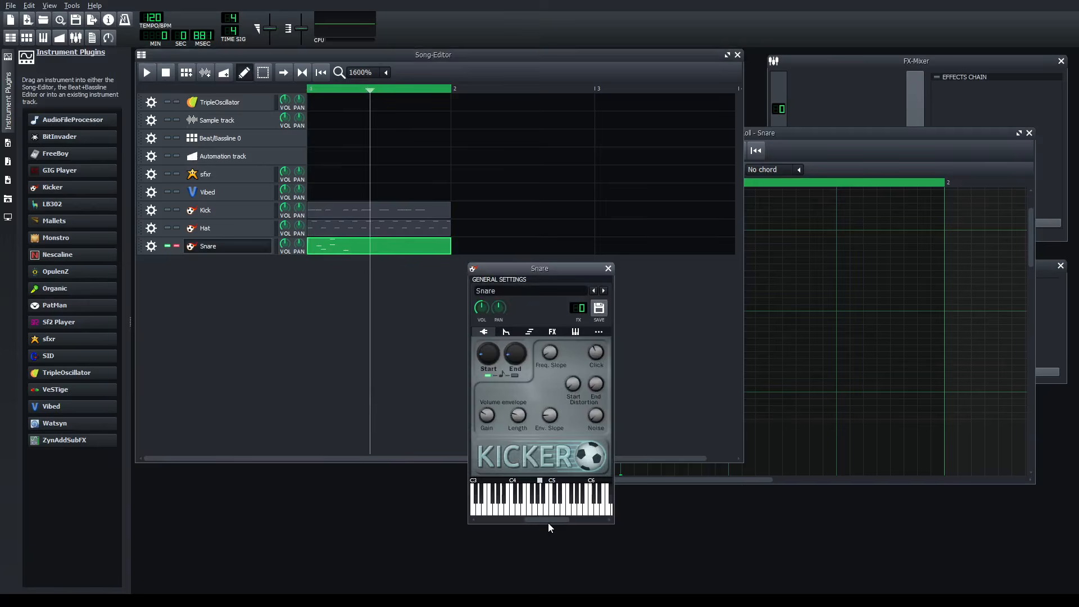
- Try playing the song with the Snare instrument's MIDI input and output enabled, and disable both again
click(599, 332)
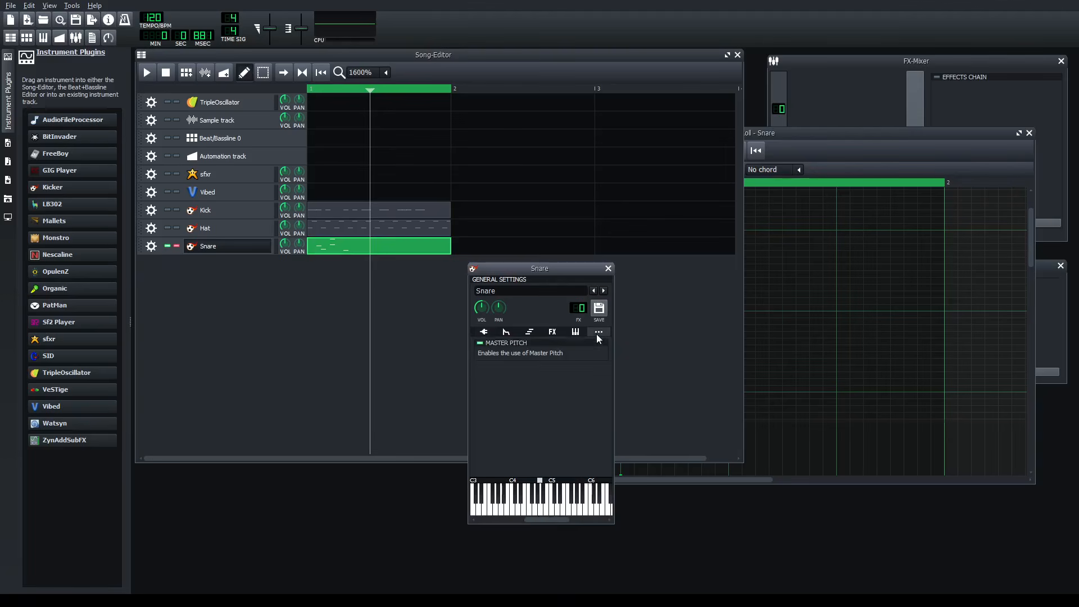
click(576, 332)
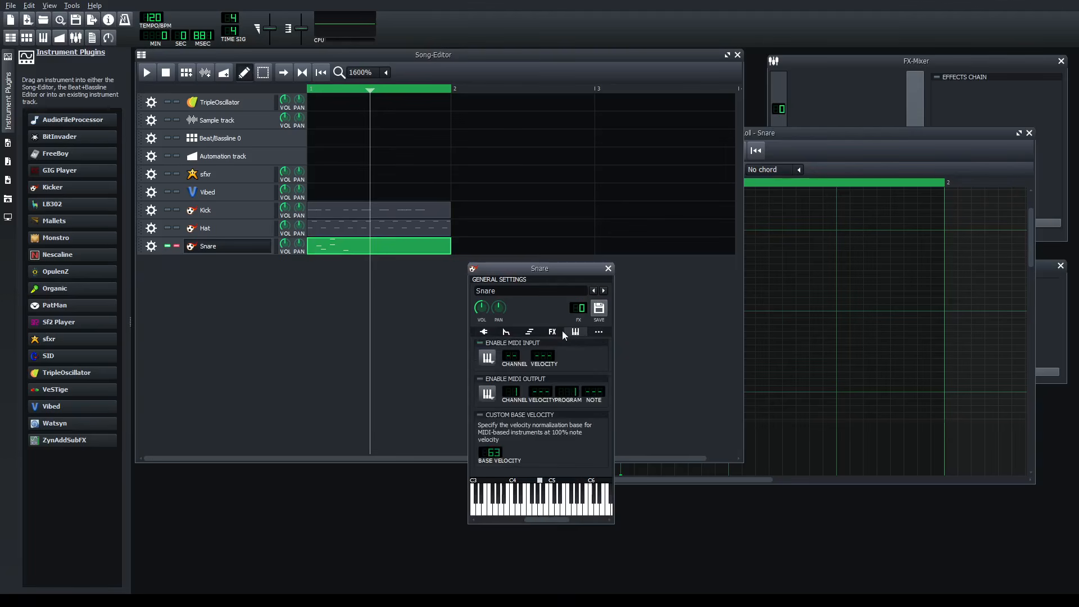
click(479, 344)
click(486, 380)
click(309, 93)
click(147, 72)
click(556, 470)
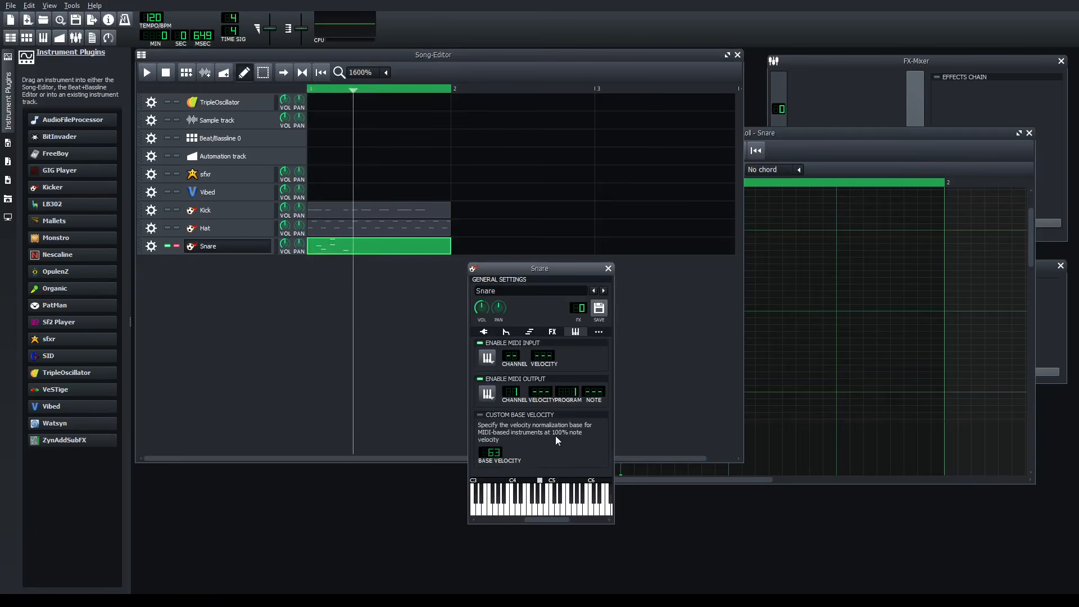
click(480, 343)
click(483, 379)
- Review the Snare instrument's effects, function and envelope settings, ending on its Kicker controls
click(554, 332)
click(529, 332)
click(509, 332)
click(489, 332)
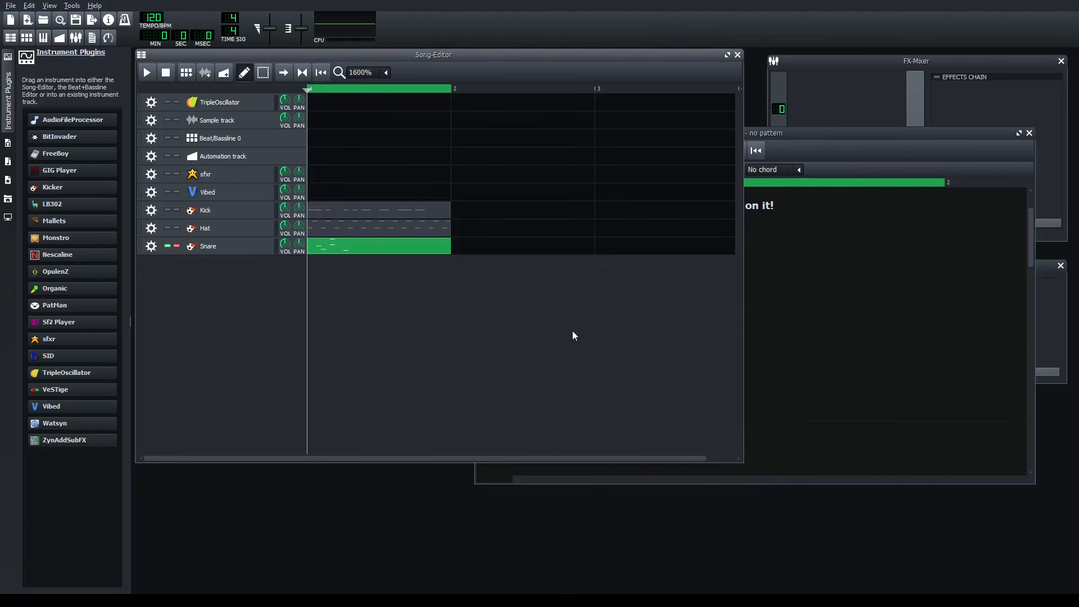
- Test the song's playback, close the empty piano roll and open the Snare pattern in it
key(space)
key(space)
click(481, 472)
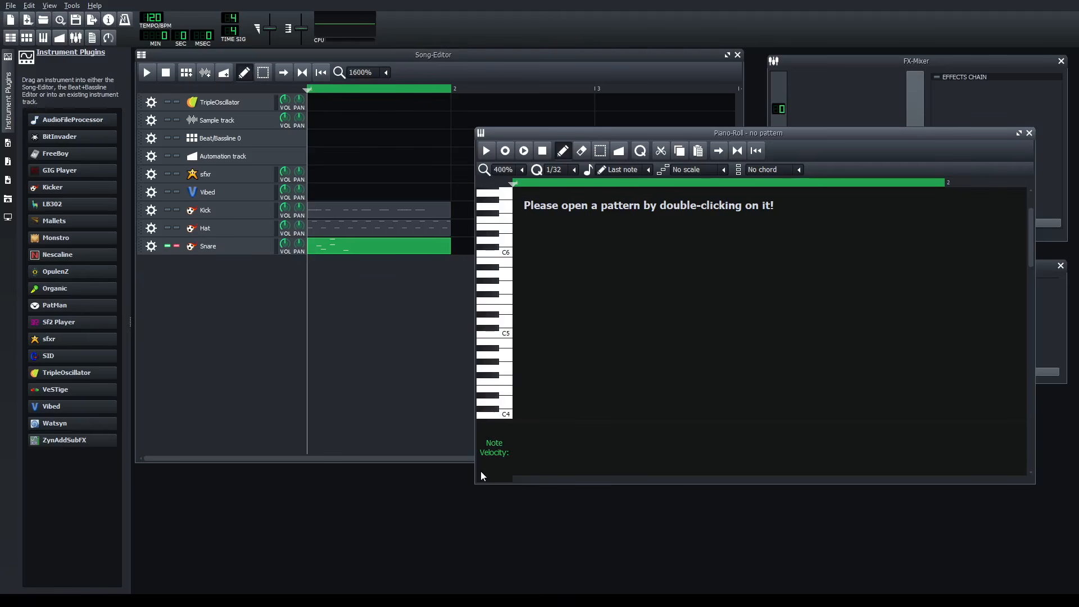
click(1029, 134)
double_click(367, 253)
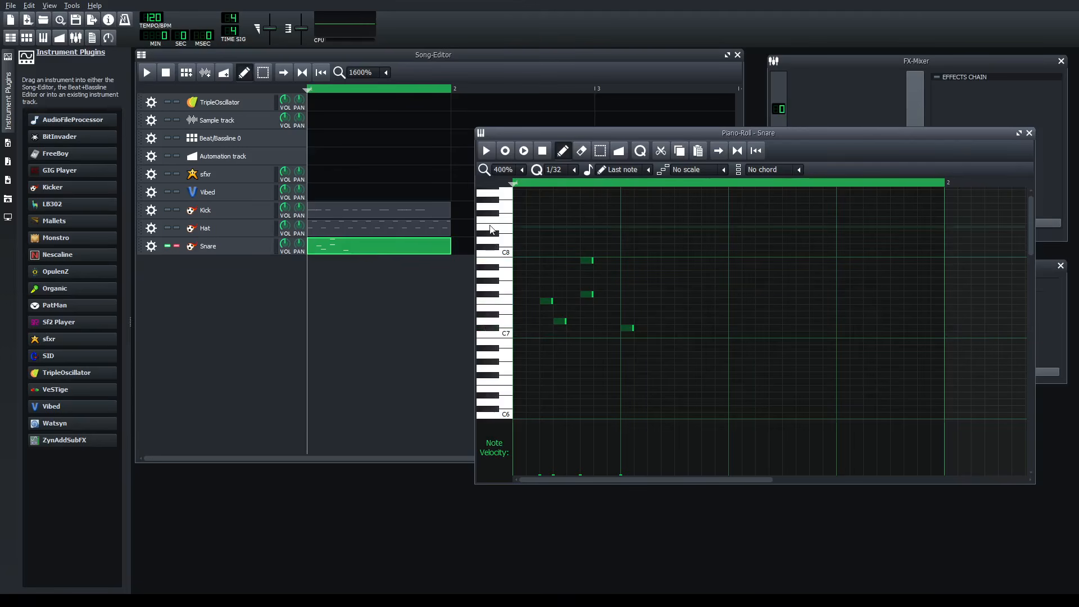
- Audition the Snare sound on piano roll keys just above C7
click(498, 322)
click(498, 321)
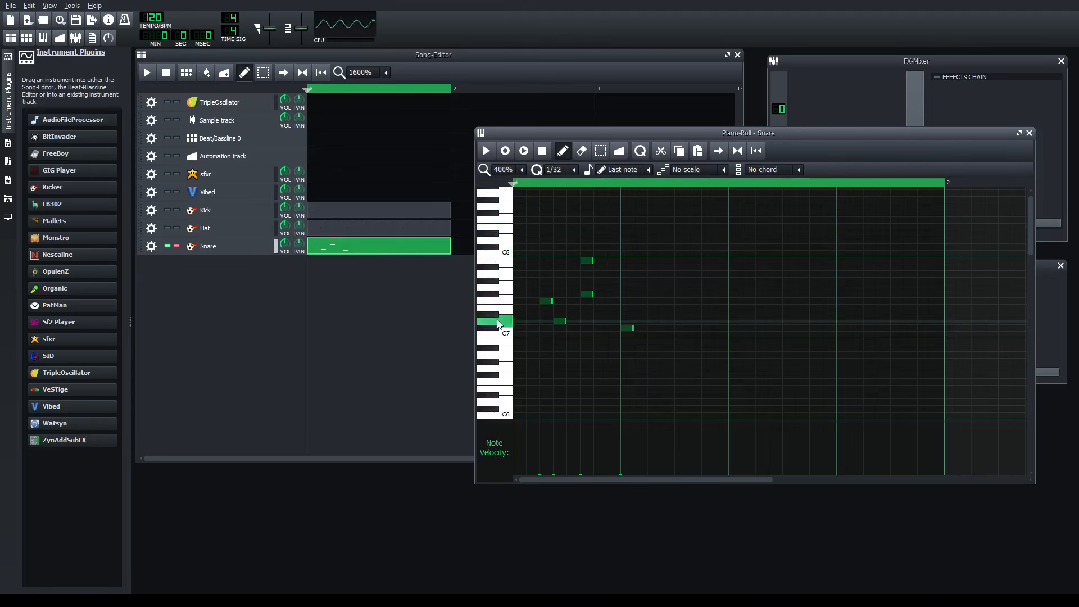
click(491, 328)
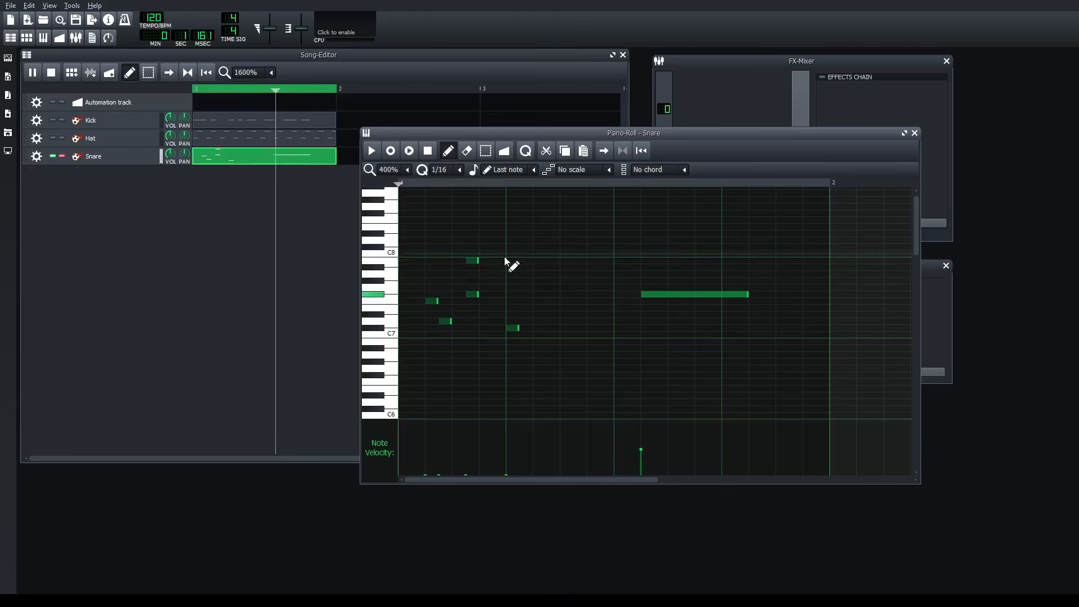
- Delete the long note in the second half of the Snare pattern
right_click(725, 295)
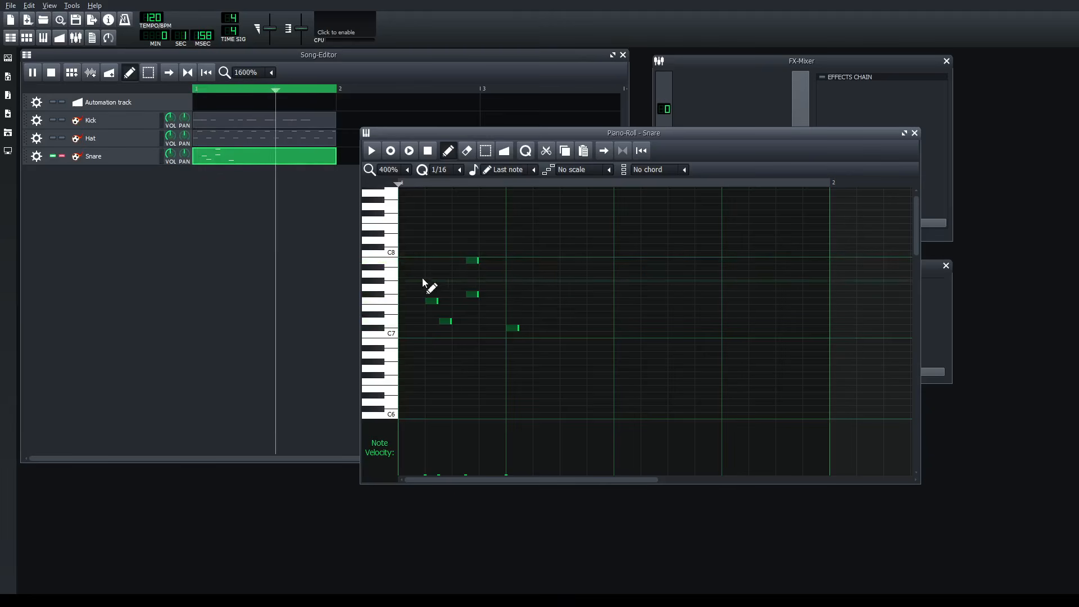
click(433, 302)
- Inspect the Hat pattern's notes in the piano roll, close it and reopen the Snare pattern
click(311, 143)
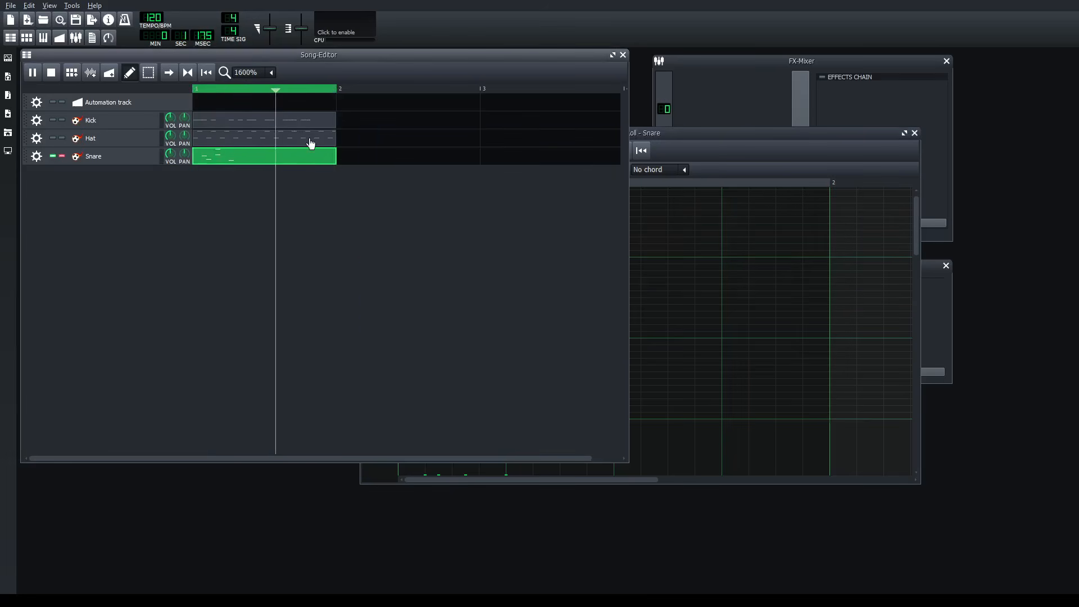
double_click(329, 143)
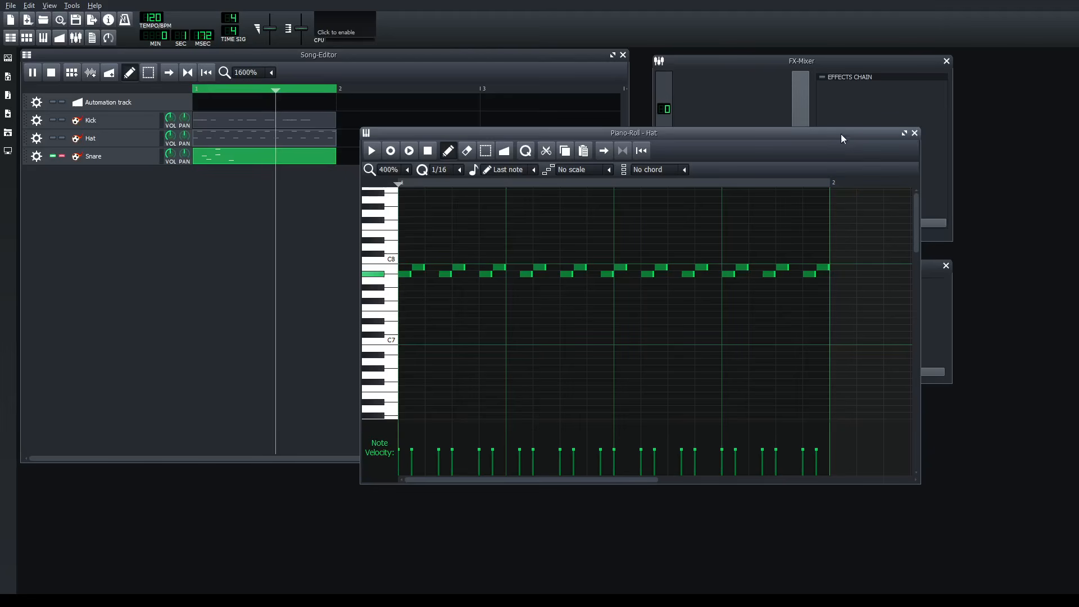
click(914, 133)
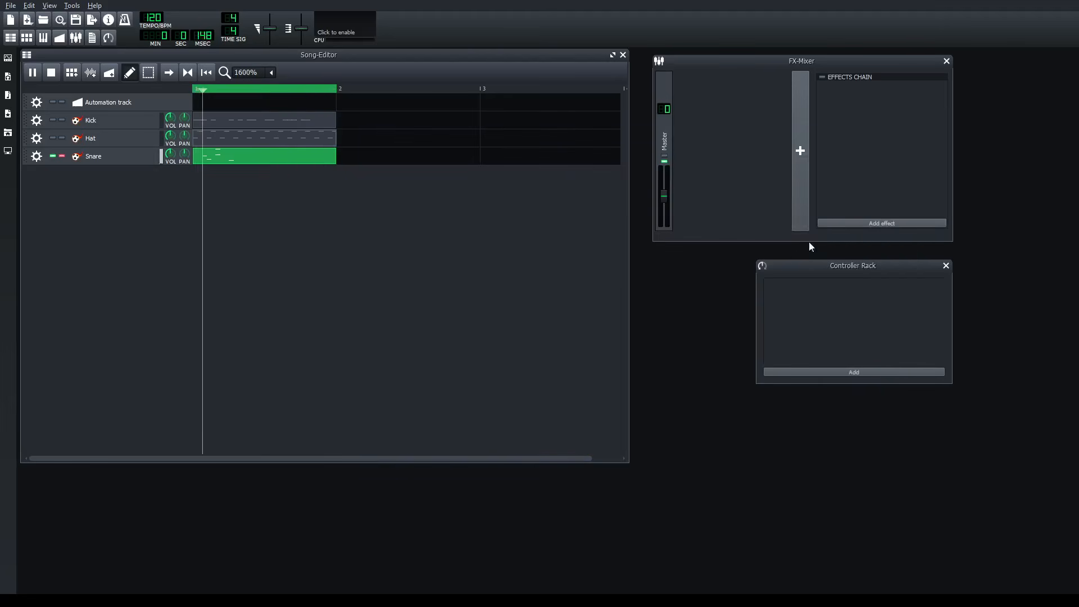
double_click(264, 157)
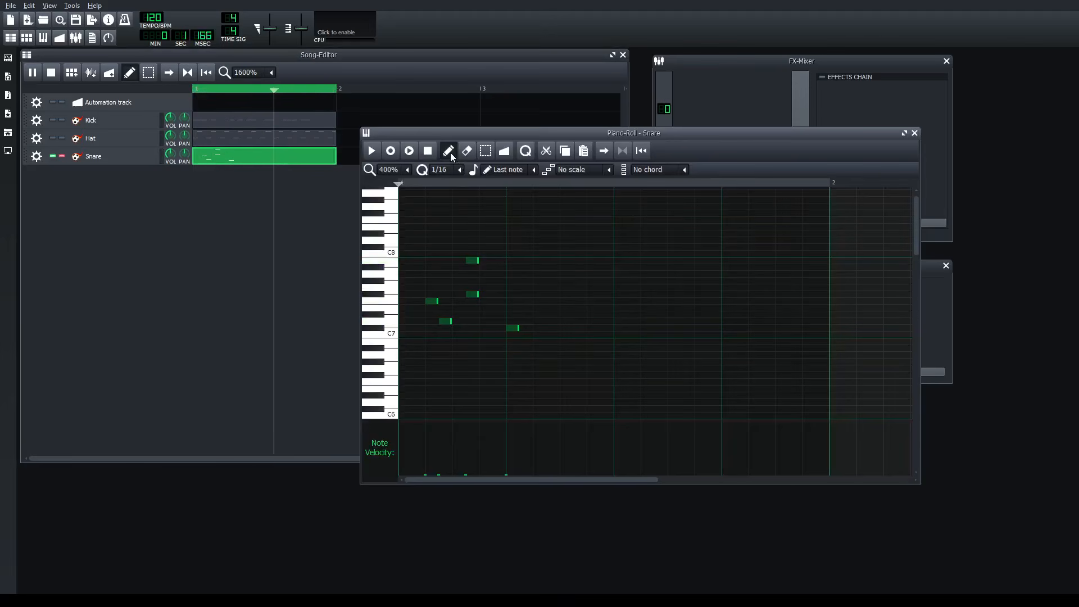
scroll(501, 307, up, 1)
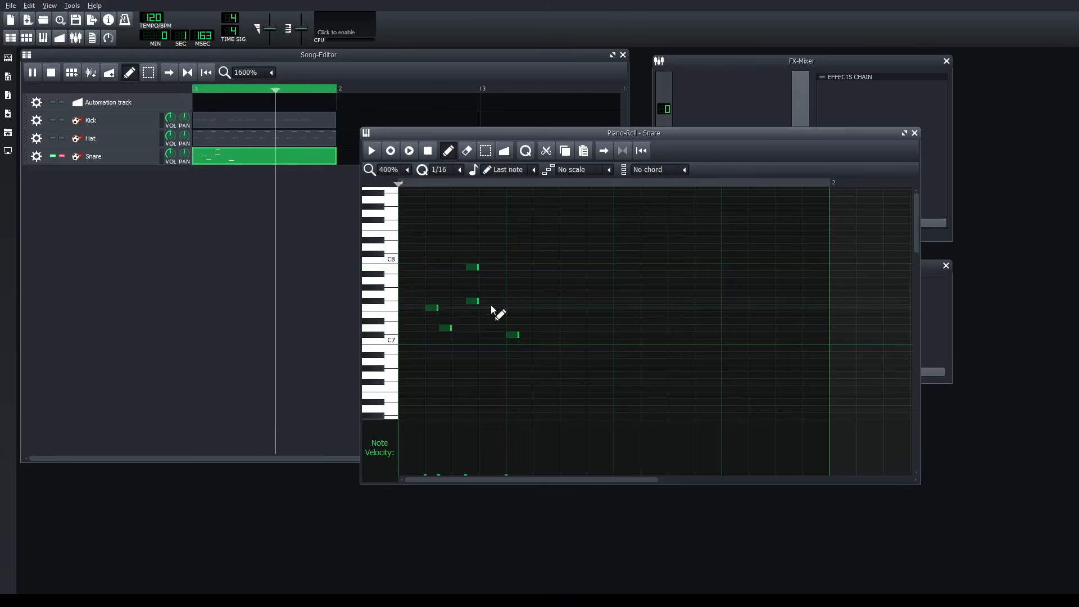
- Delete and redraw the Snare note just below C8, and try to adjust the first notes' position and velocity
scroll(472, 323, up, 1)
mouse_move(448, 338)
mouse_down()
mouse_move(662, 210)
mouse_move(667, 231)
mouse_up()
right_click(546, 268)
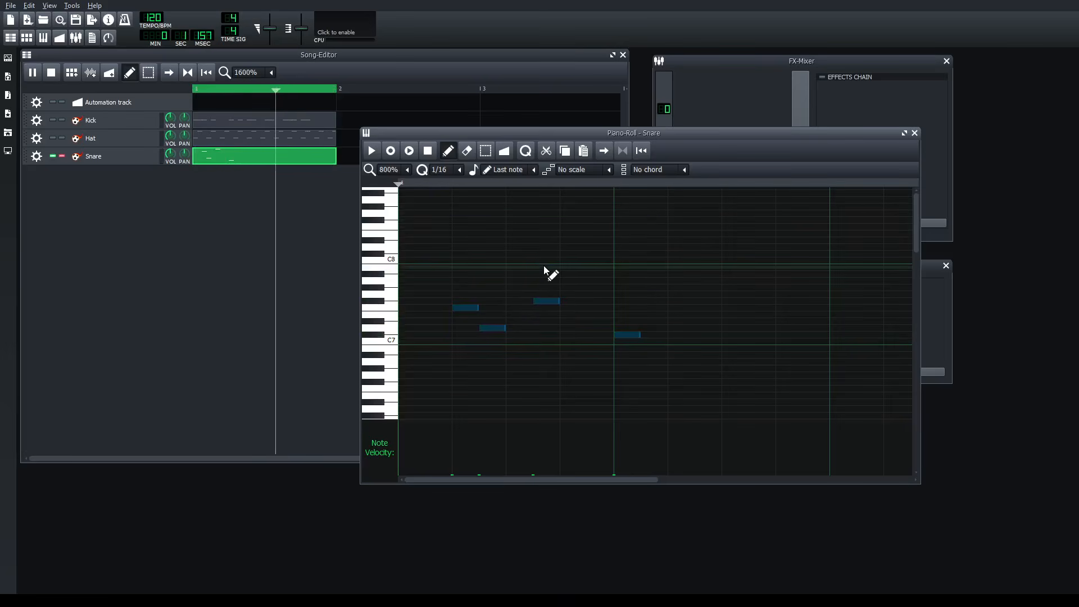
click(546, 268)
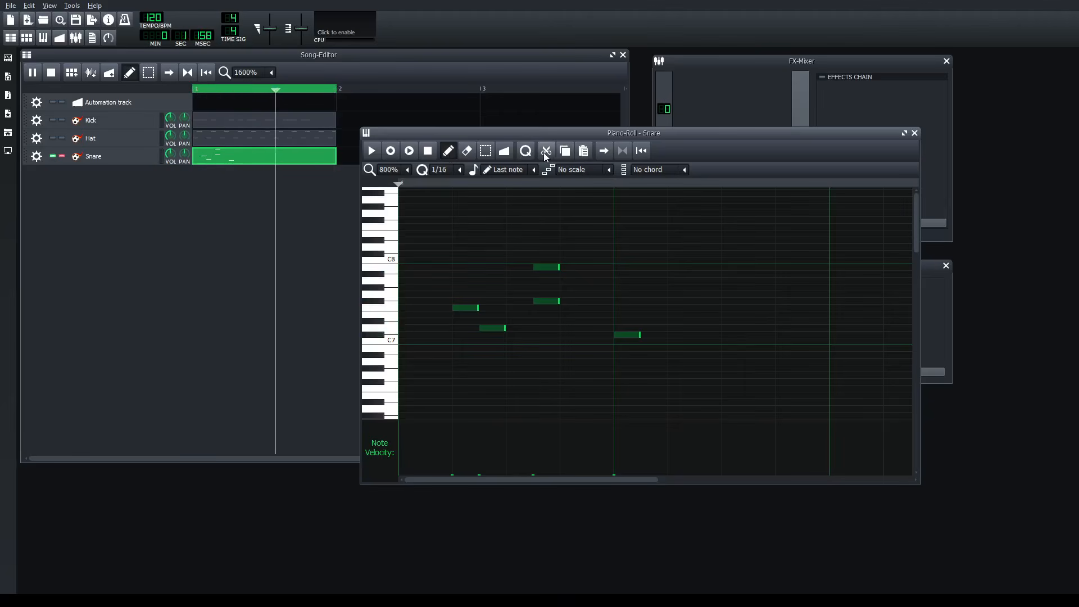
drag(476, 308, 435, 283)
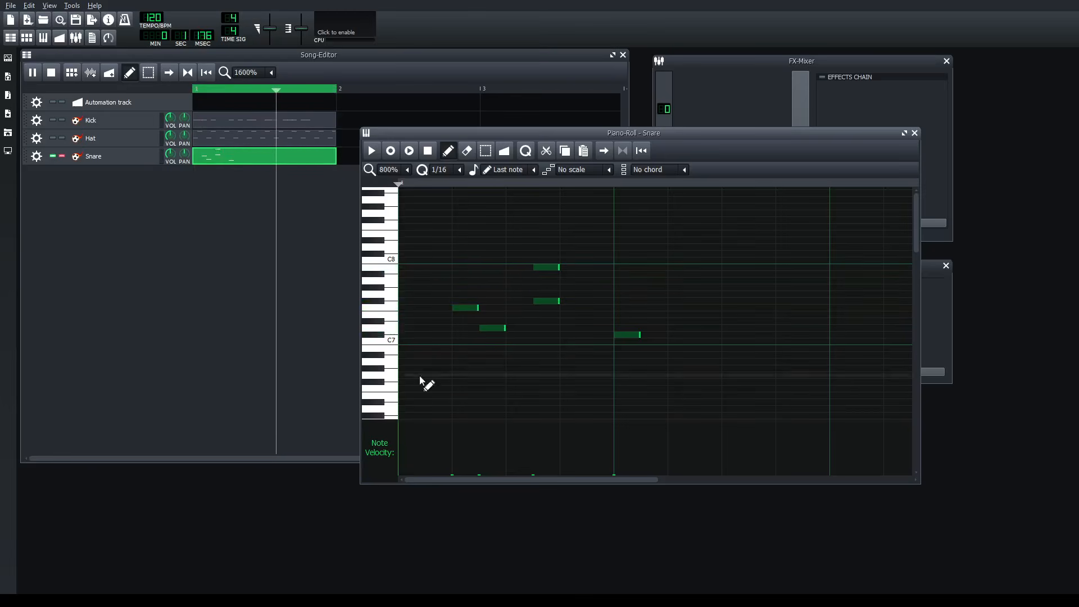
mouse_move(451, 475)
mouse_down()
mouse_move(452, 432)
mouse_move(450, 487)
mouse_up()
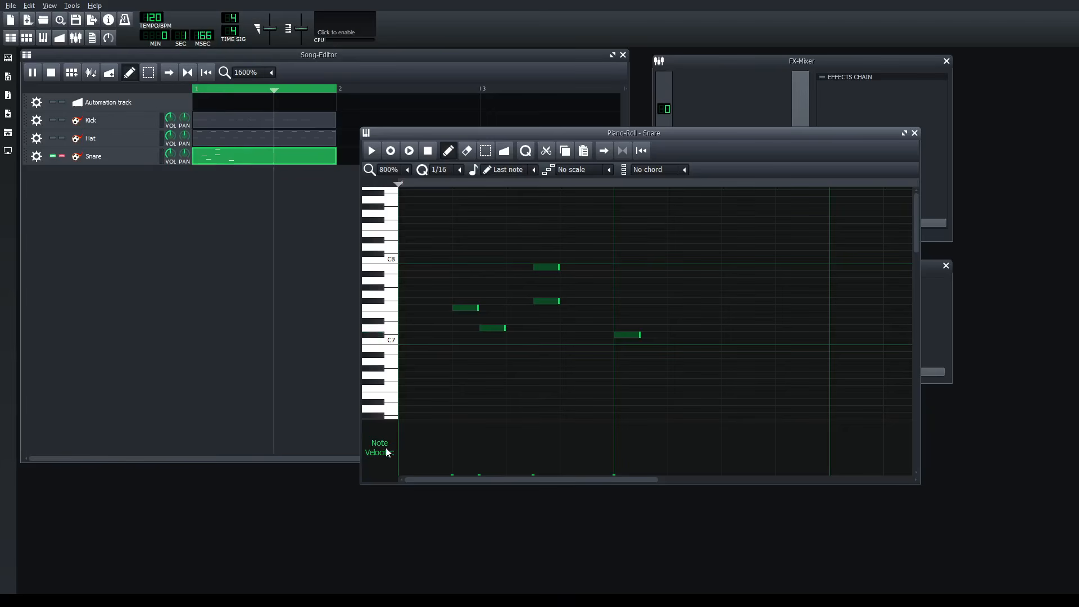
- Delete all notes from the Snare pattern and check the note velocities of the Hat pattern in the piano roll
key(ctrl+a)
key(Delete)
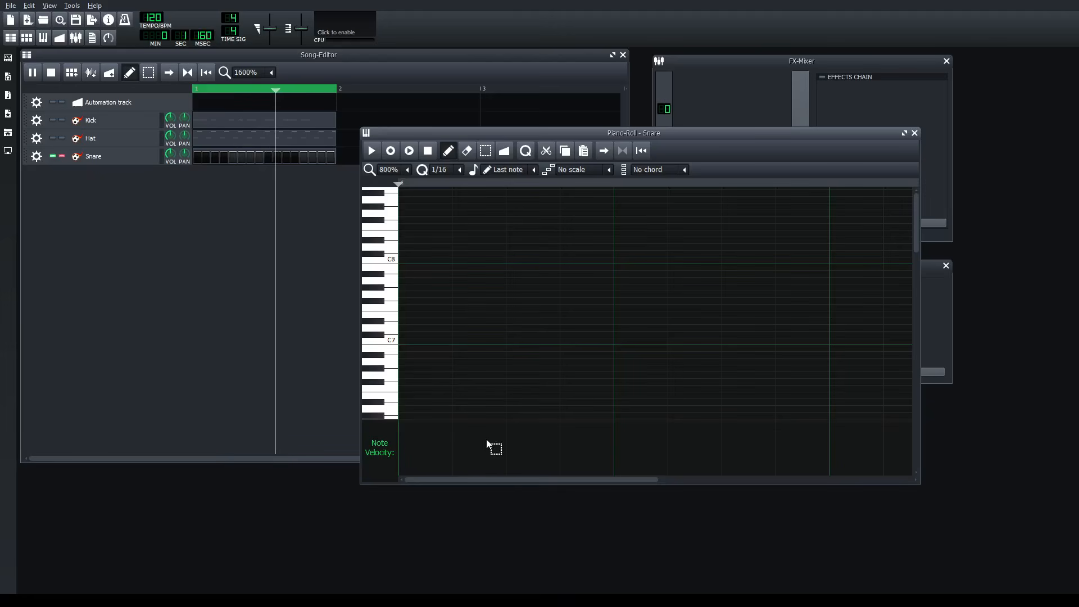
double_click(211, 140)
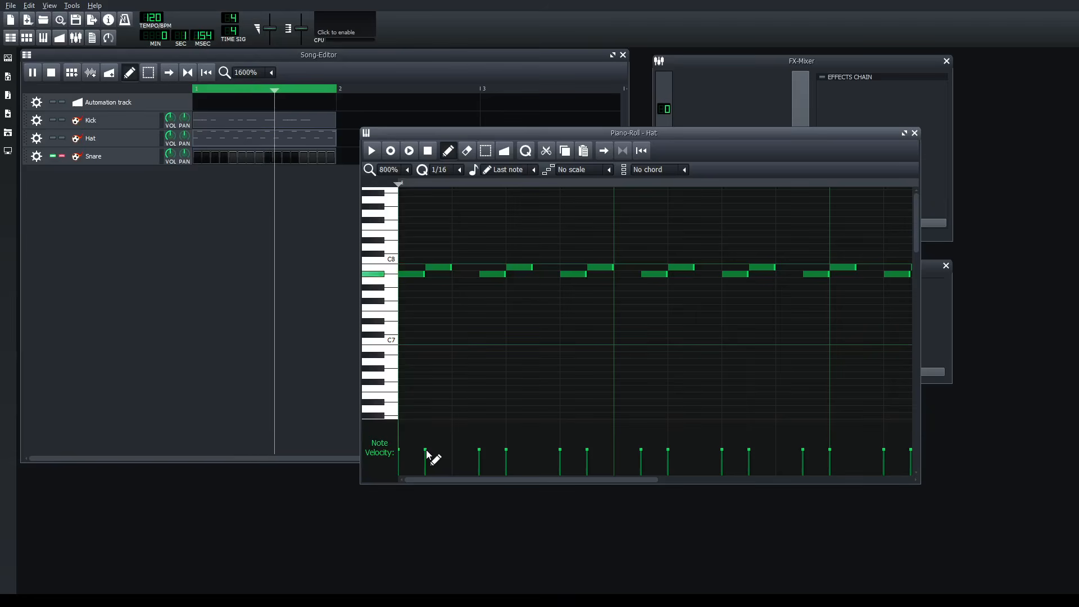
click(914, 132)
- Reopen the Snare pattern, remove the trial note just below C5 and bring the empty pattern back into the piano roll
double_click(228, 158)
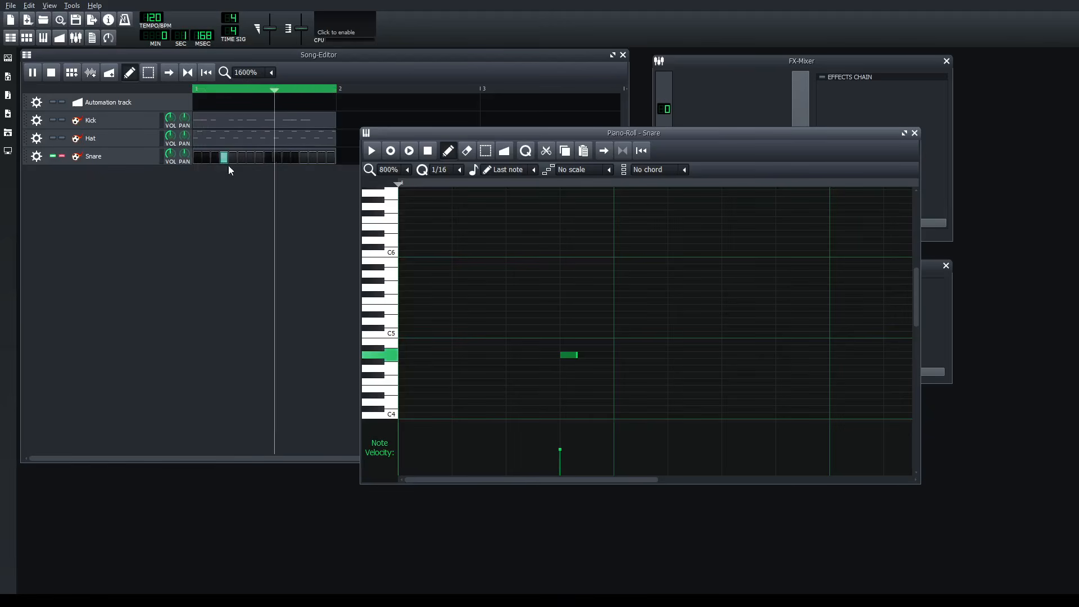
right_click(570, 356)
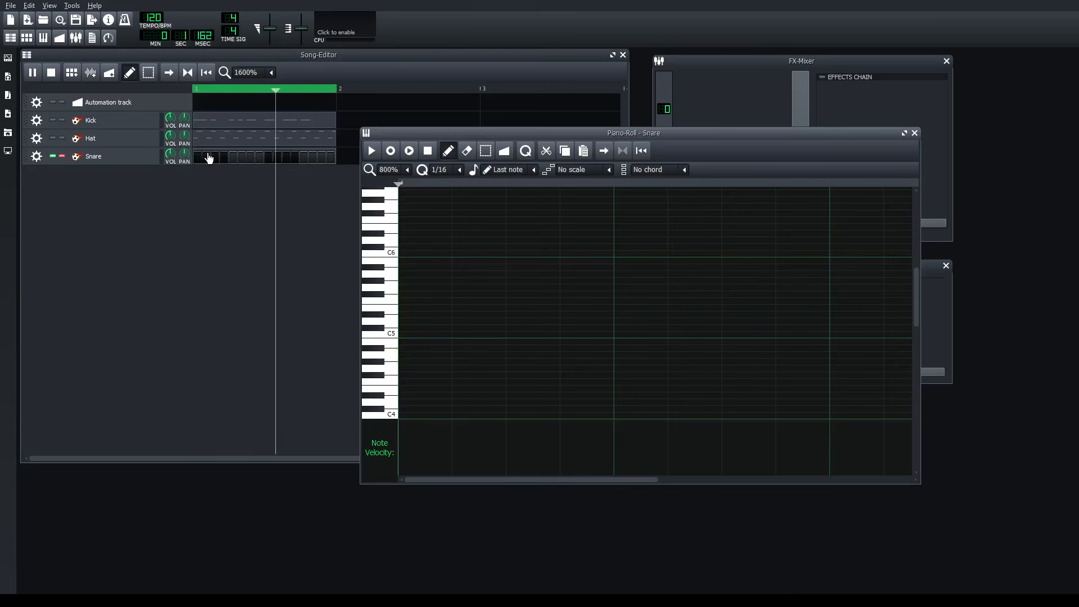
click(208, 157)
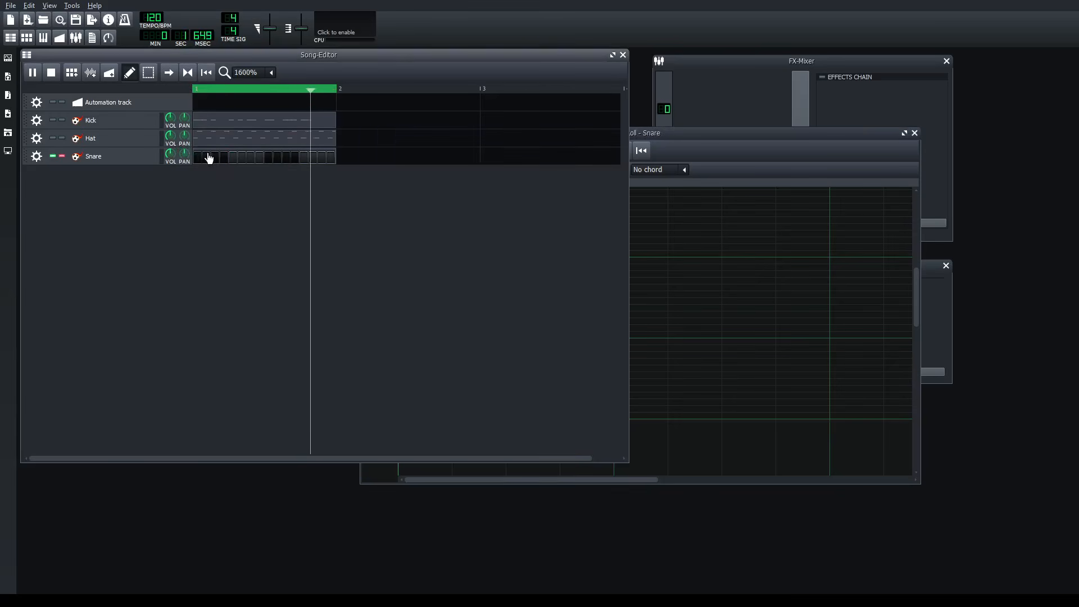
double_click(237, 162)
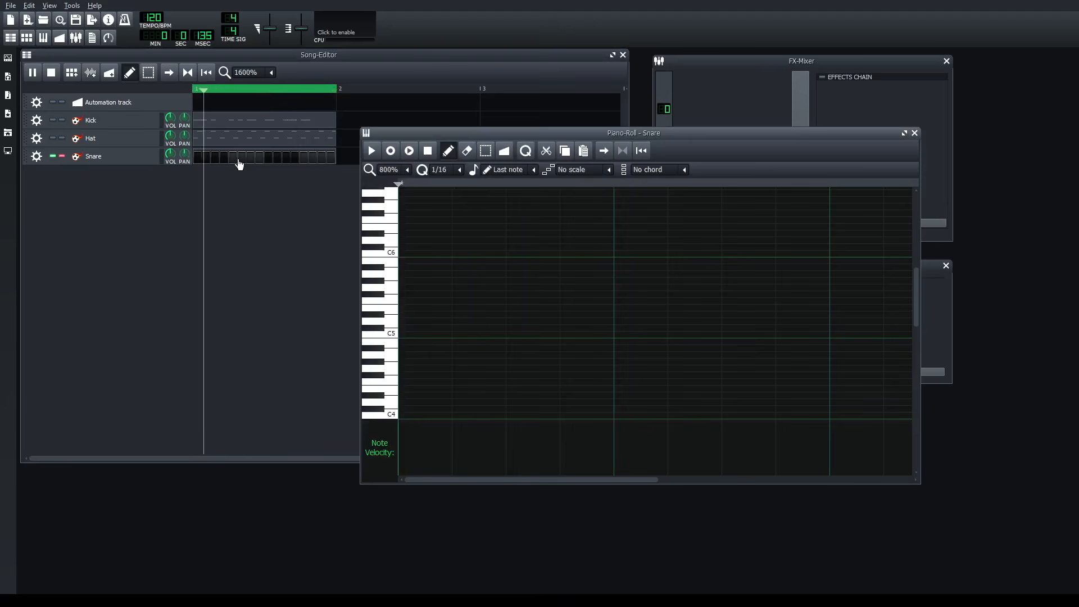
- Draw a short note in the first beat of the Snare pattern, move it down to G#4 and lower its velocity
click(478, 321)
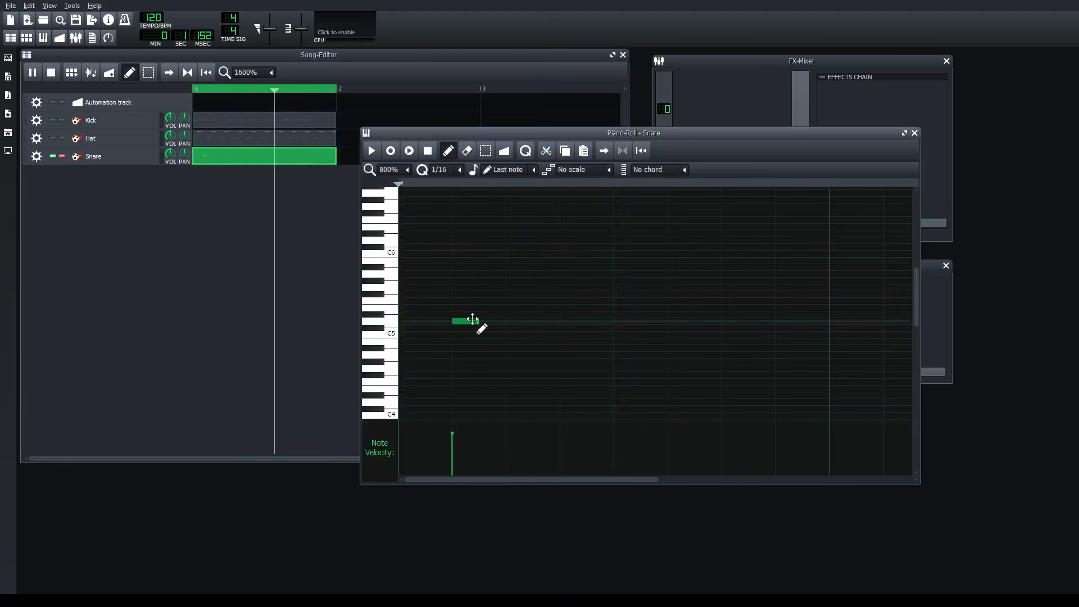
drag(472, 319, 474, 361)
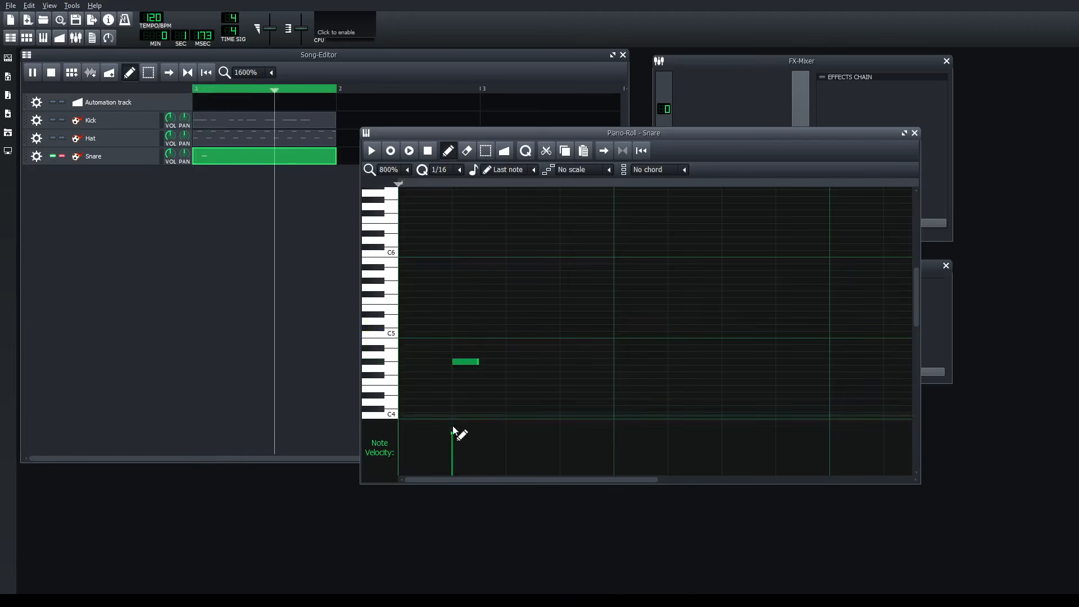
drag(452, 435, 453, 447)
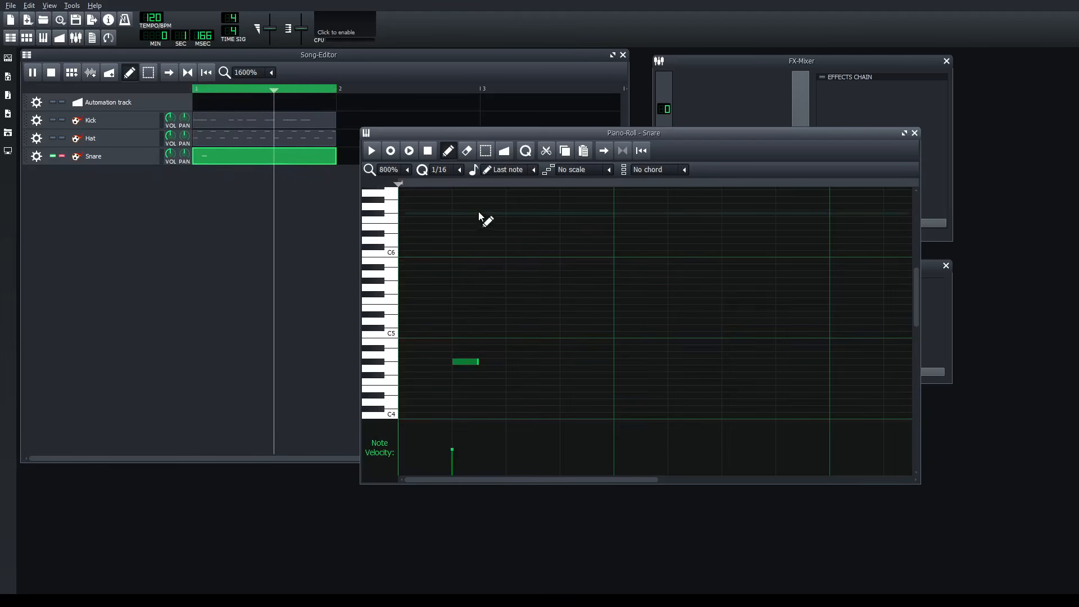
- Set the note quantization to 1/32 and add two more short Snare notes around C5 in the first beat
scroll(459, 171, down, 1)
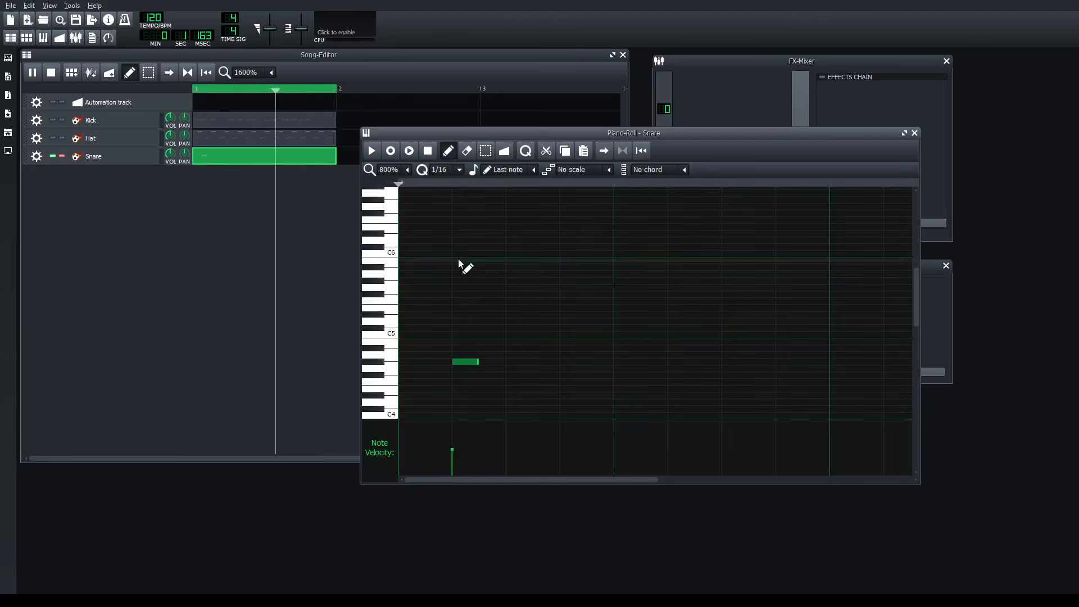
click(516, 316)
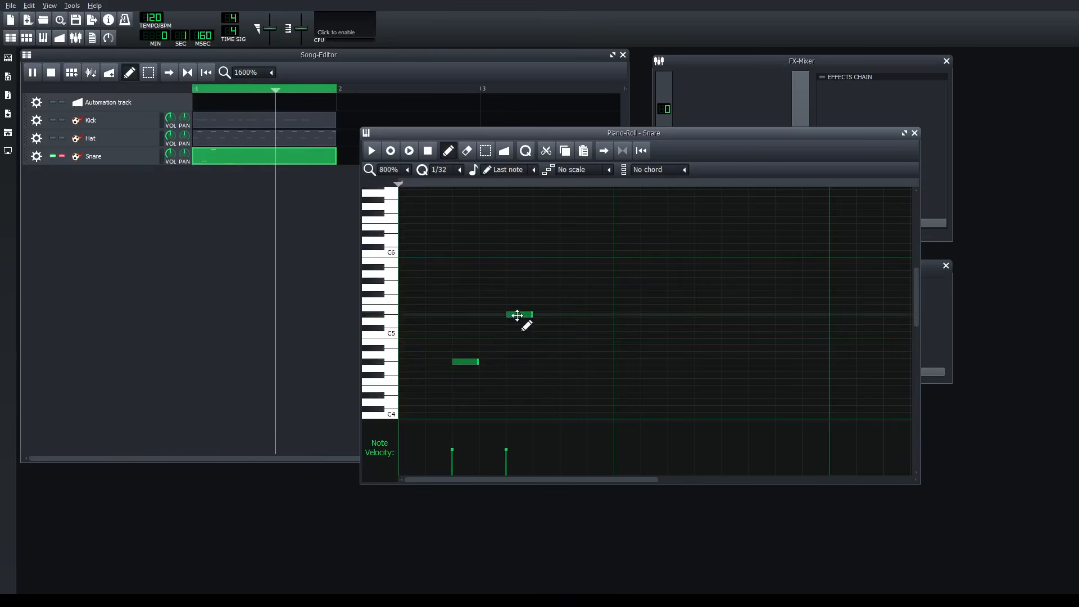
click(599, 356)
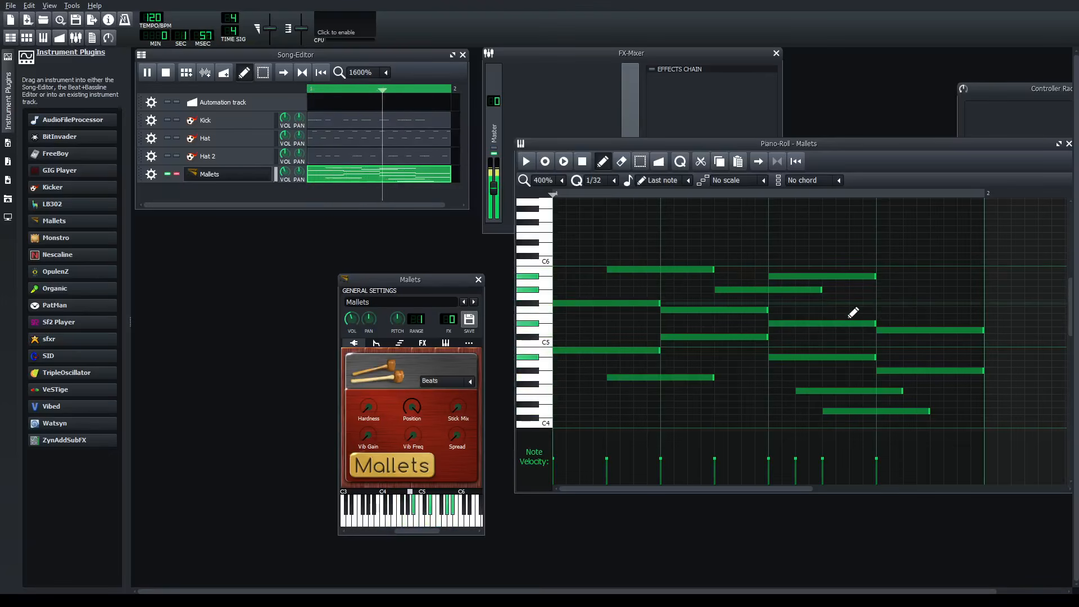
- Add three one-beat notes to the Mallets pattern: F5 starting in beat 3, D4 in beat 2 and E4 in beat 1
click(827, 311)
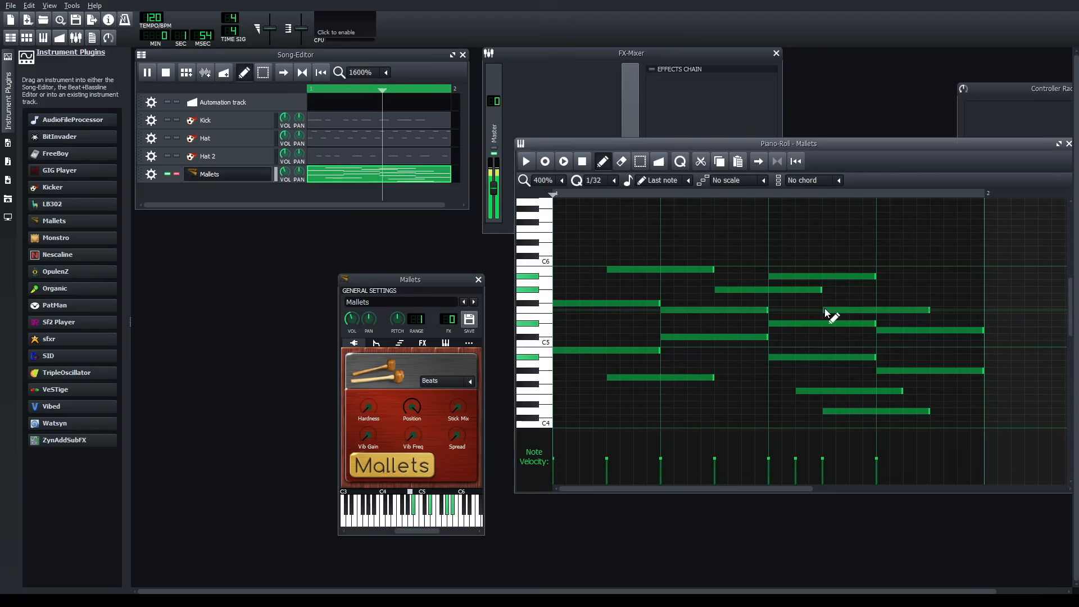
scroll(707, 401, down, 2)
scroll(707, 396, down, 2)
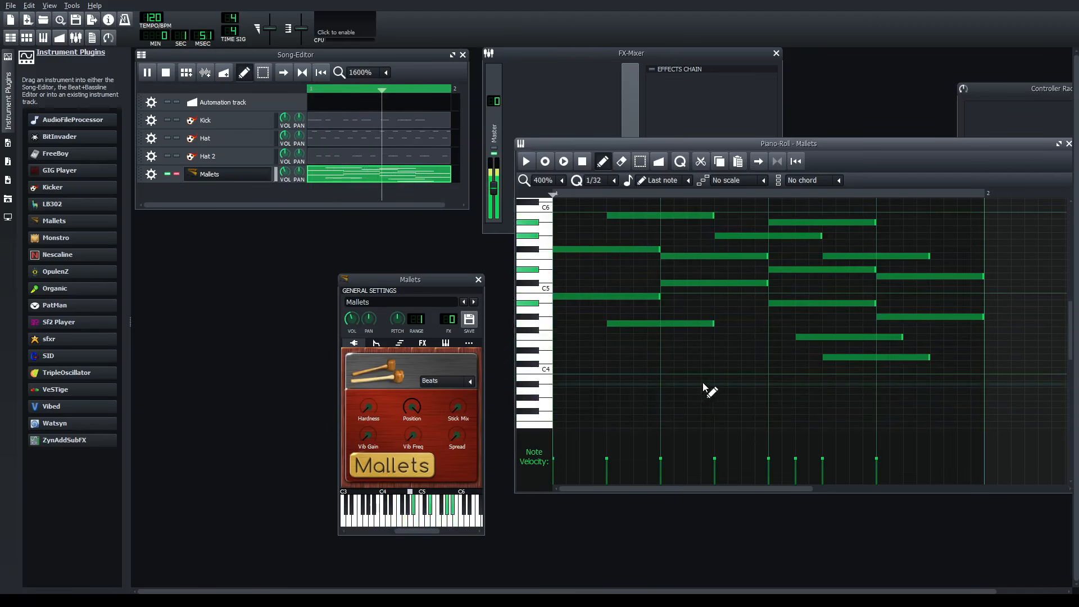
click(693, 358)
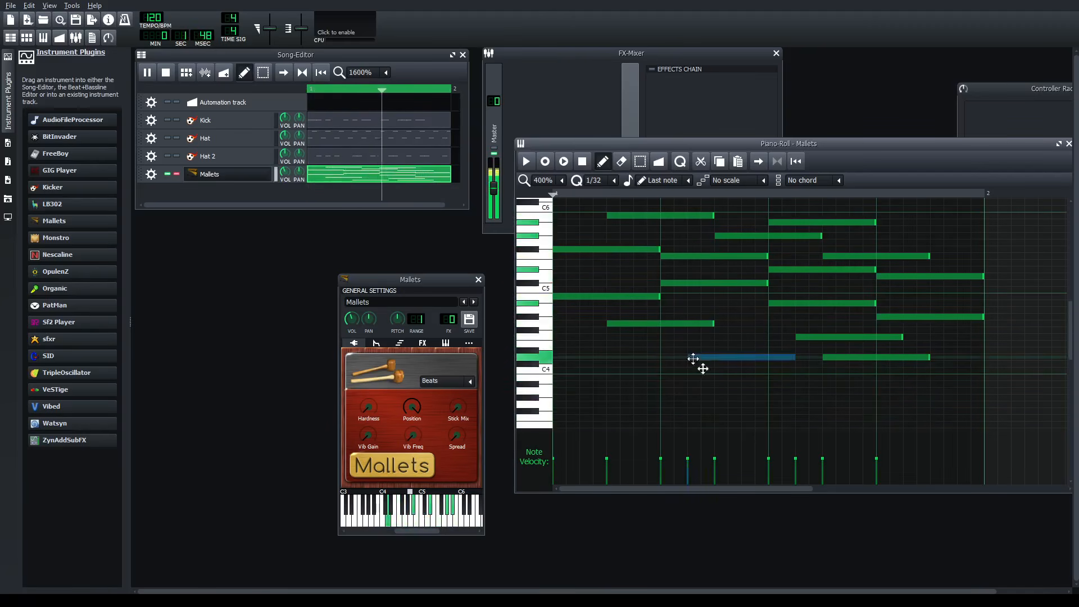
scroll(731, 394, up, 4)
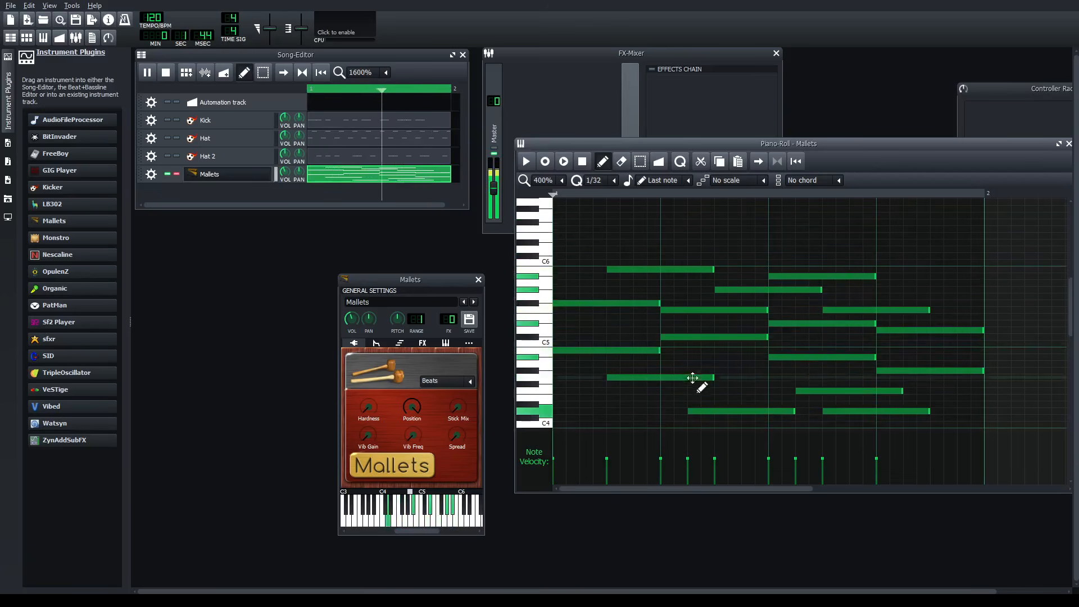
scroll(639, 411, down, 4)
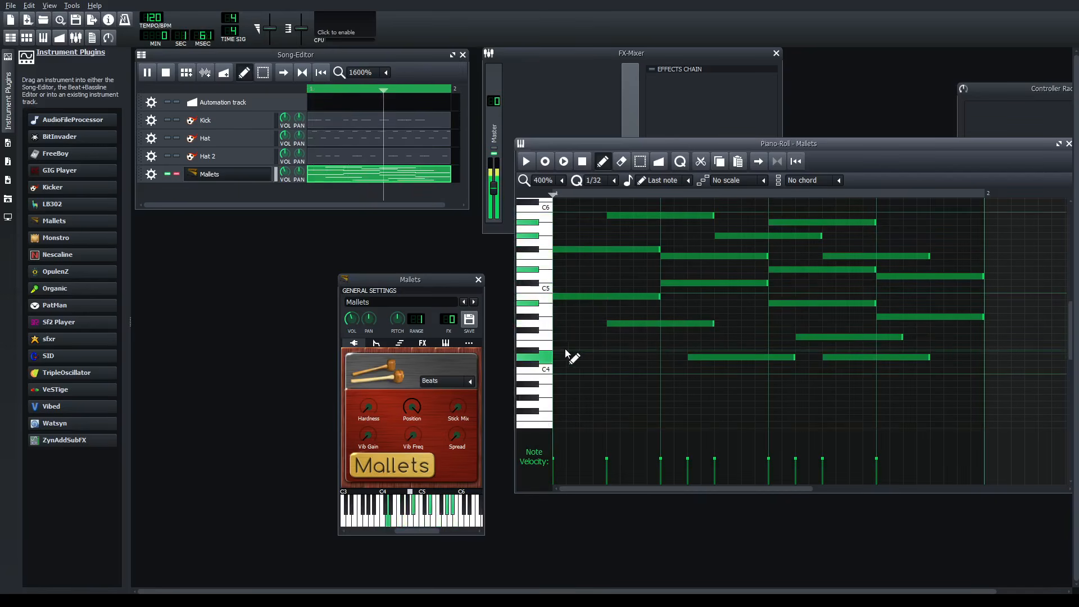
click(587, 344)
scroll(590, 427, up, 4)
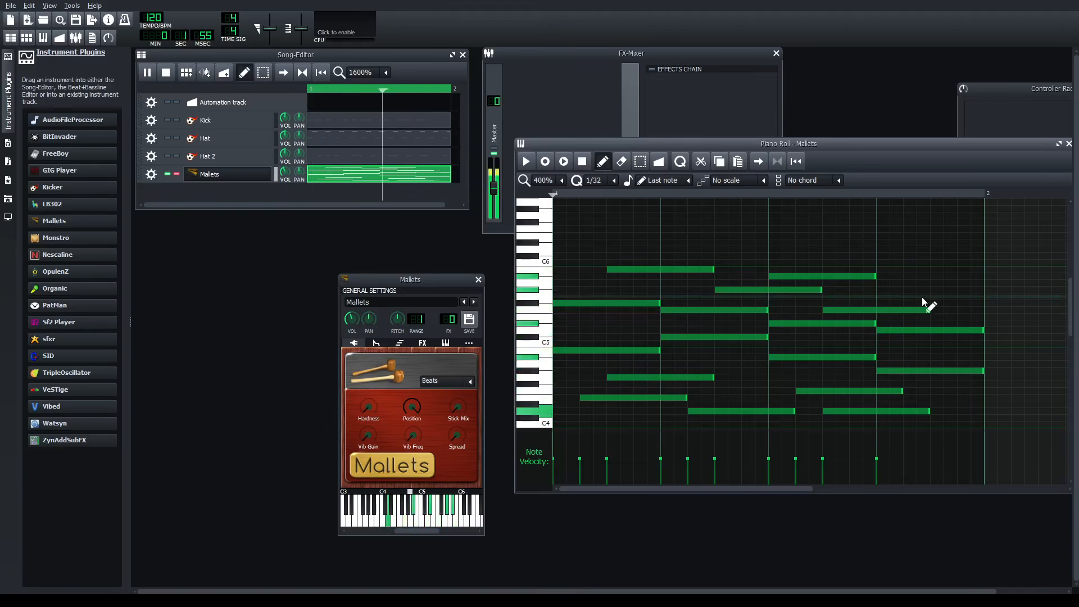
- Raise the Vib Gain of the Mallets instrument and step through its presets from Clump to Tubular Bells
scroll(900, 321, down, 6)
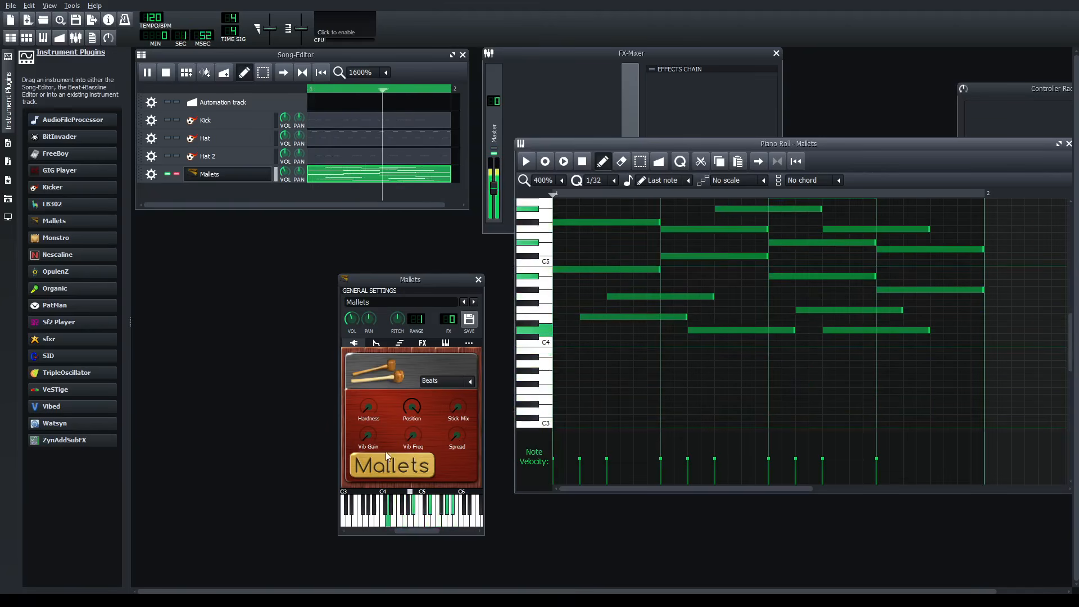
drag(368, 434, 369, 411)
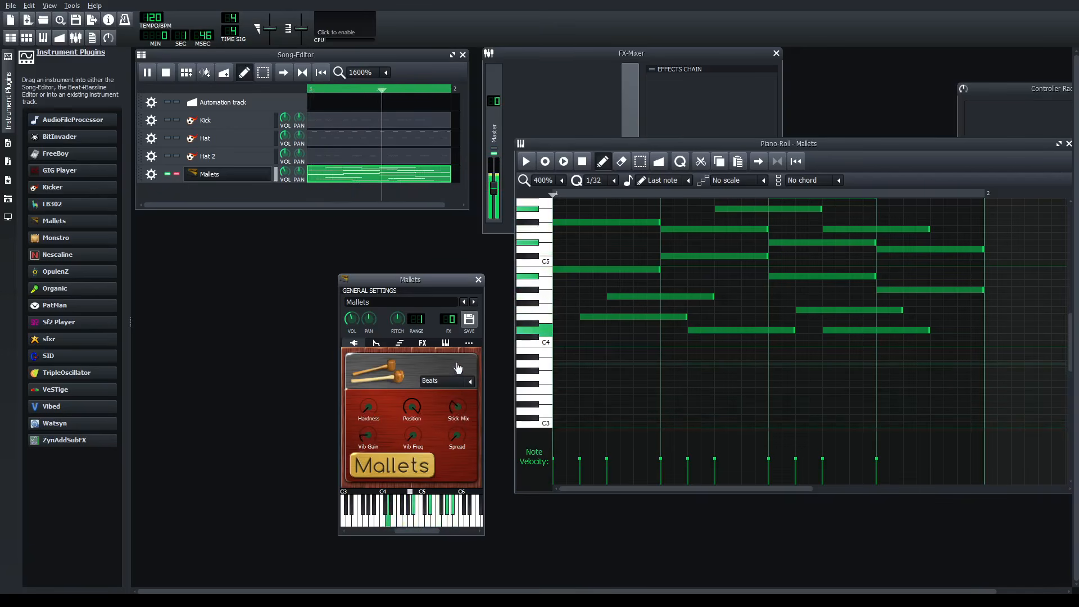
scroll(458, 387, down, 1)
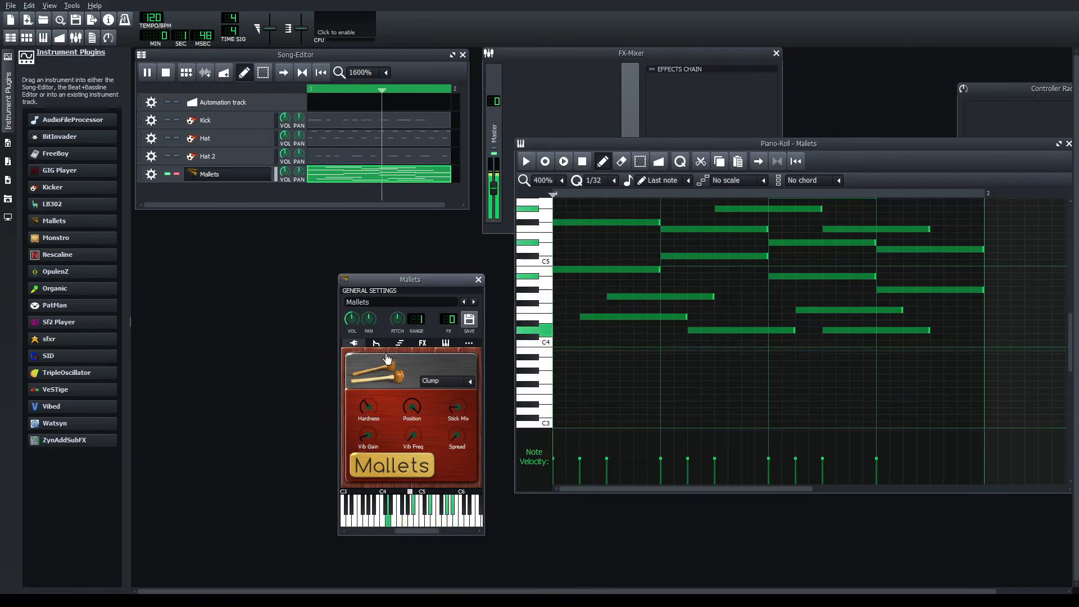
scroll(437, 384, down, 1)
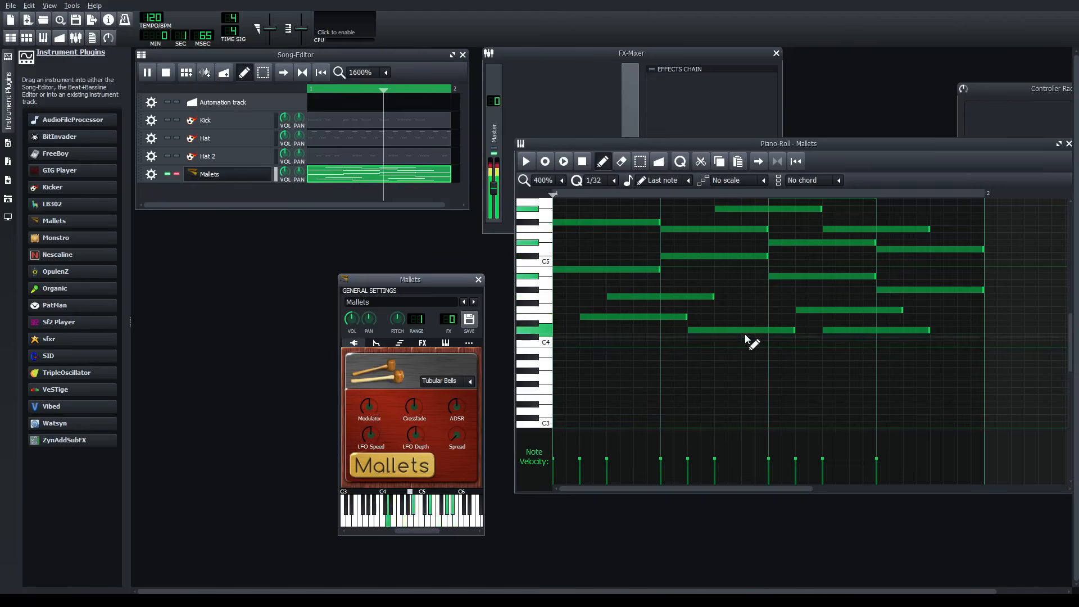
scroll(790, 373, up, 1)
scroll(671, 336, up, 1)
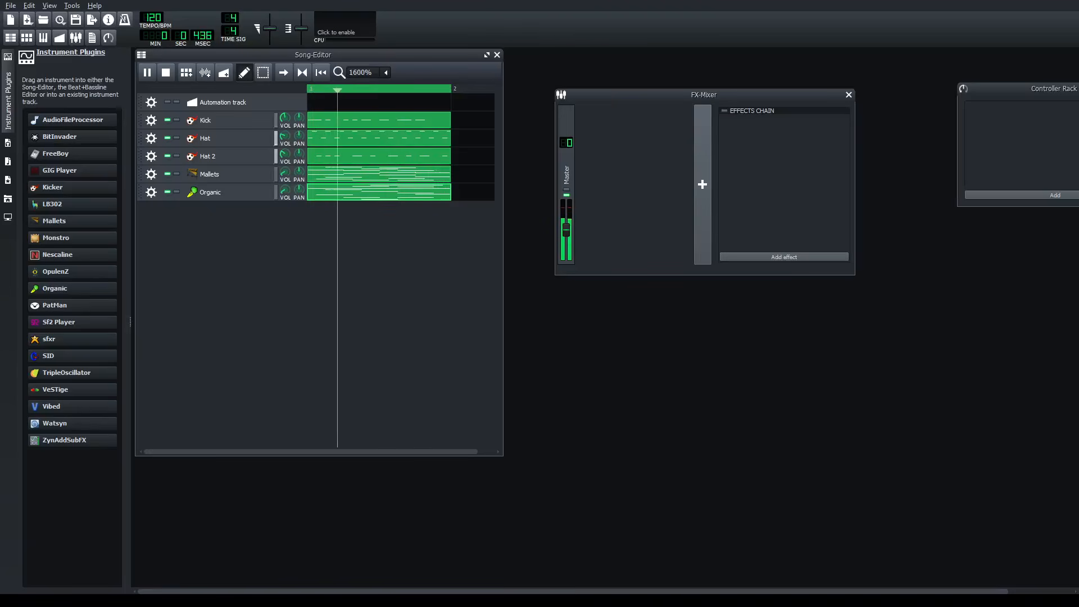
- Add a Nescaline instrument track to the song, open its settings and place the window below the FX-Mixer
mouse_move(72, 255)
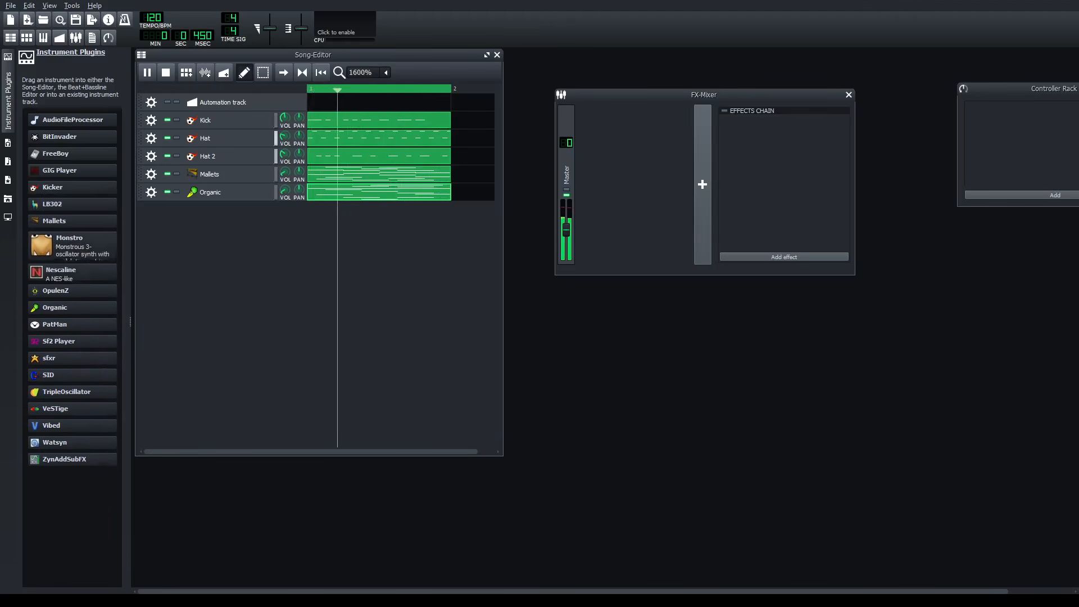
drag(61, 255, 205, 231)
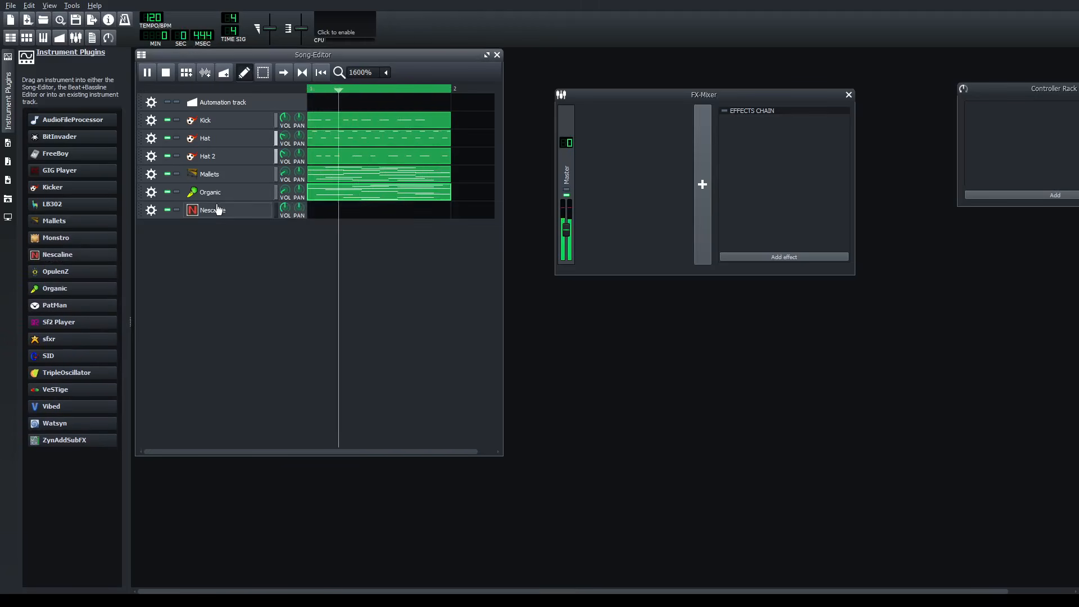
click(218, 211)
drag(899, 312, 605, 281)
- Create a pattern in the first bar of the Nescaline track and open it for note editing
click(337, 212)
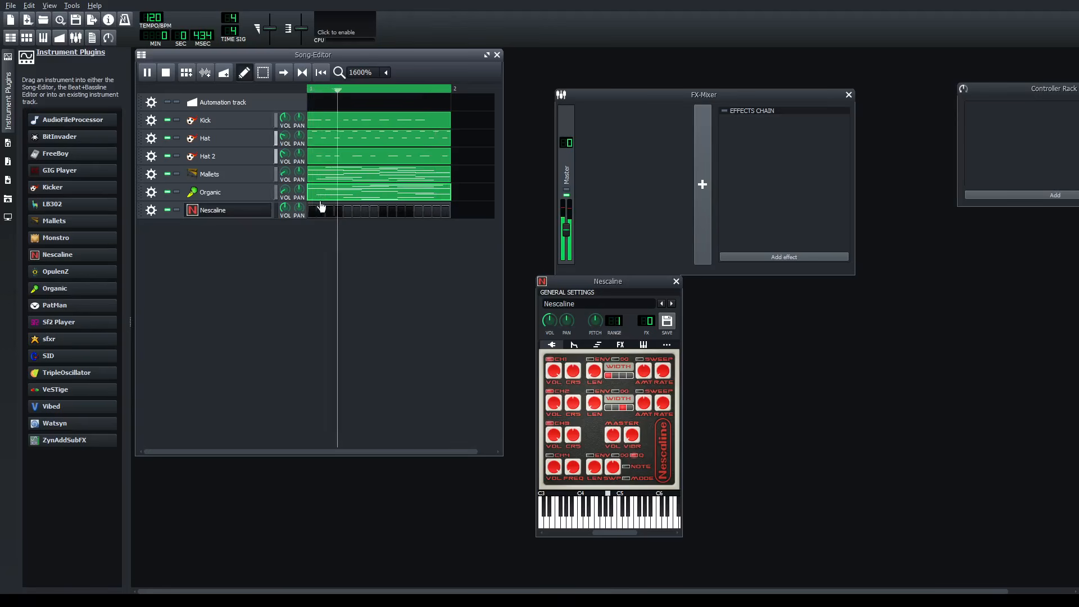
double_click(326, 214)
click(282, 415)
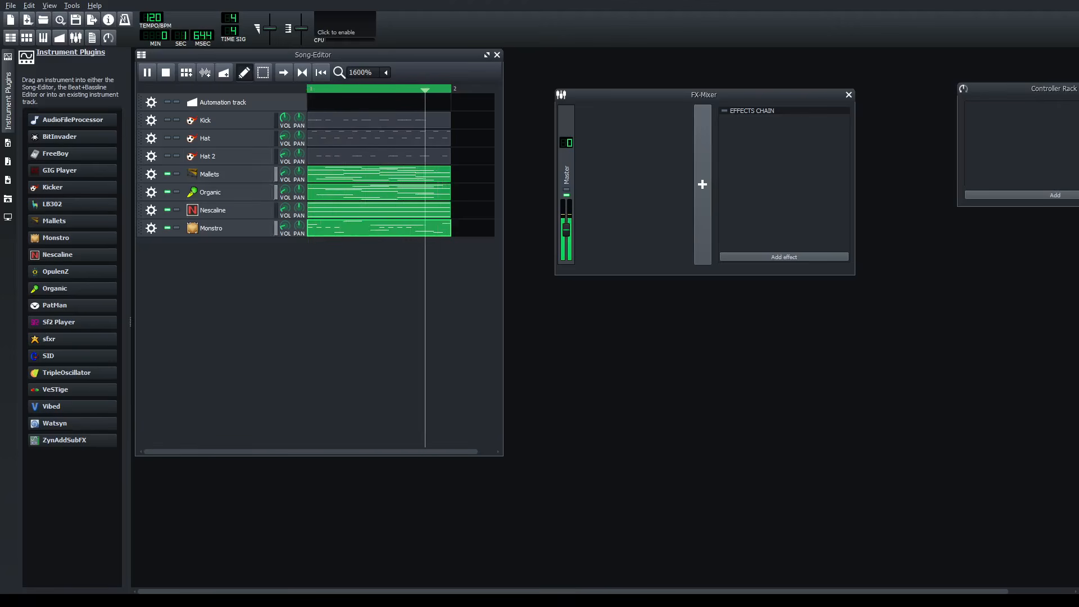
- Unmute the Hat 2, Hat and Kick tracks
click(167, 156)
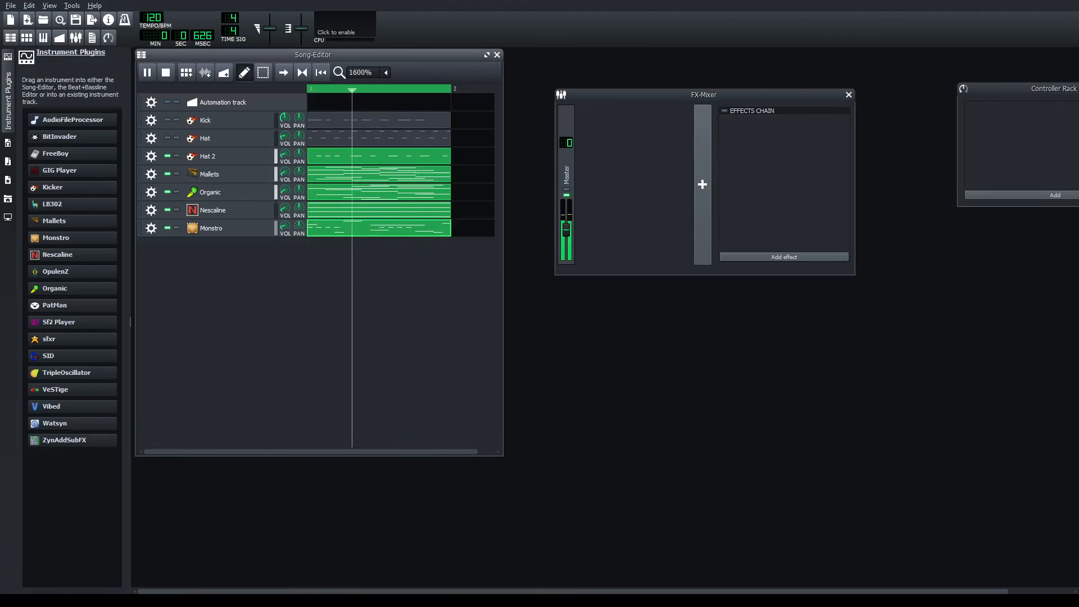
click(167, 138)
click(167, 120)
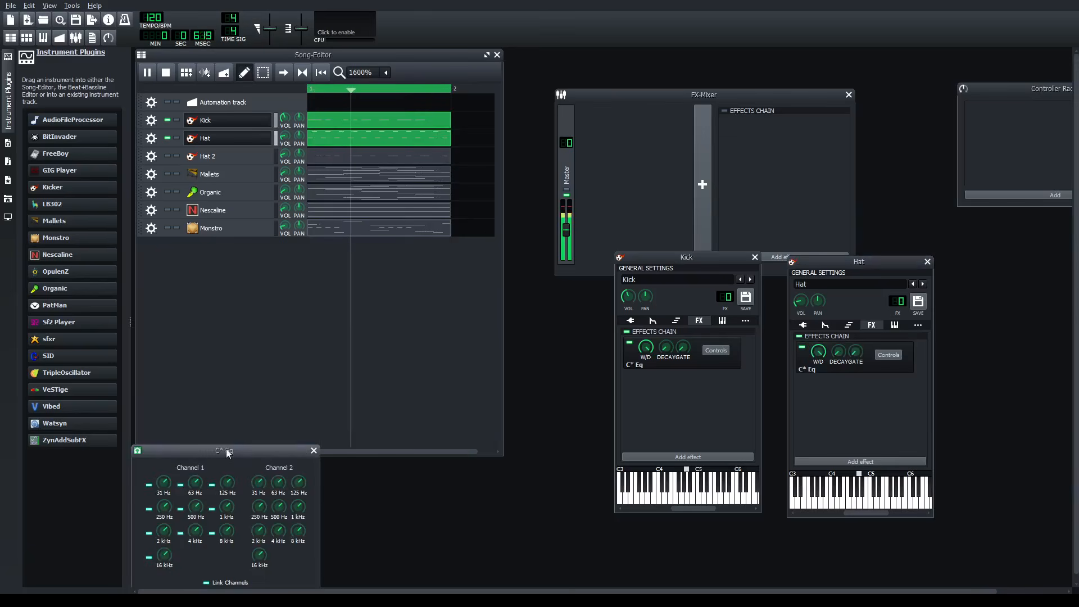
- Adjust the frequency bands in the Hat track's C* Eq, close the equalizer and unmute the Hat 2 track
drag(228, 453, 435, 306)
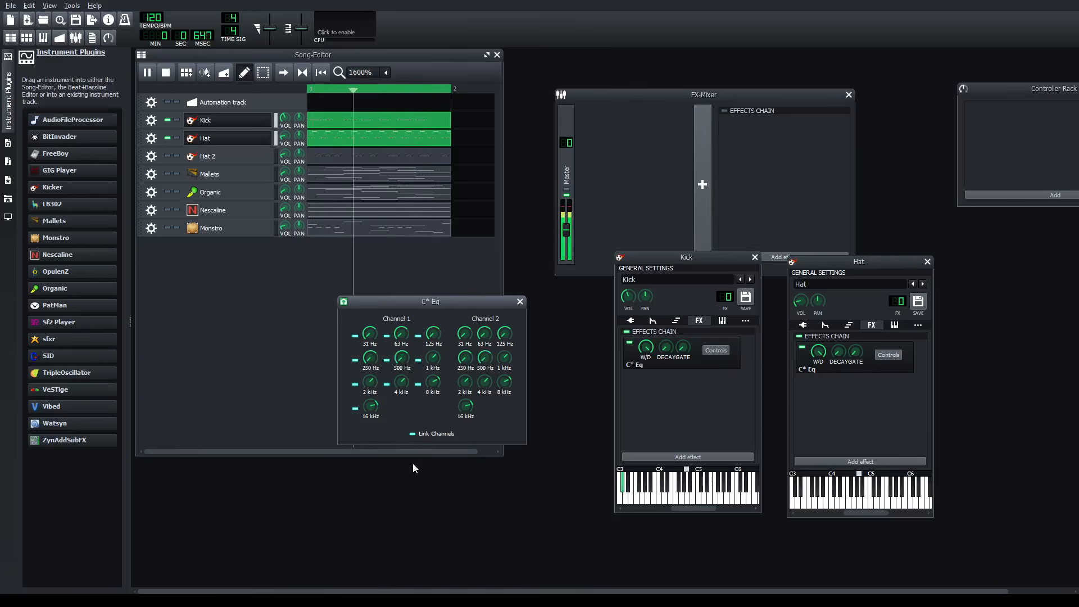
drag(374, 390, 433, 373)
click(520, 302)
click(168, 156)
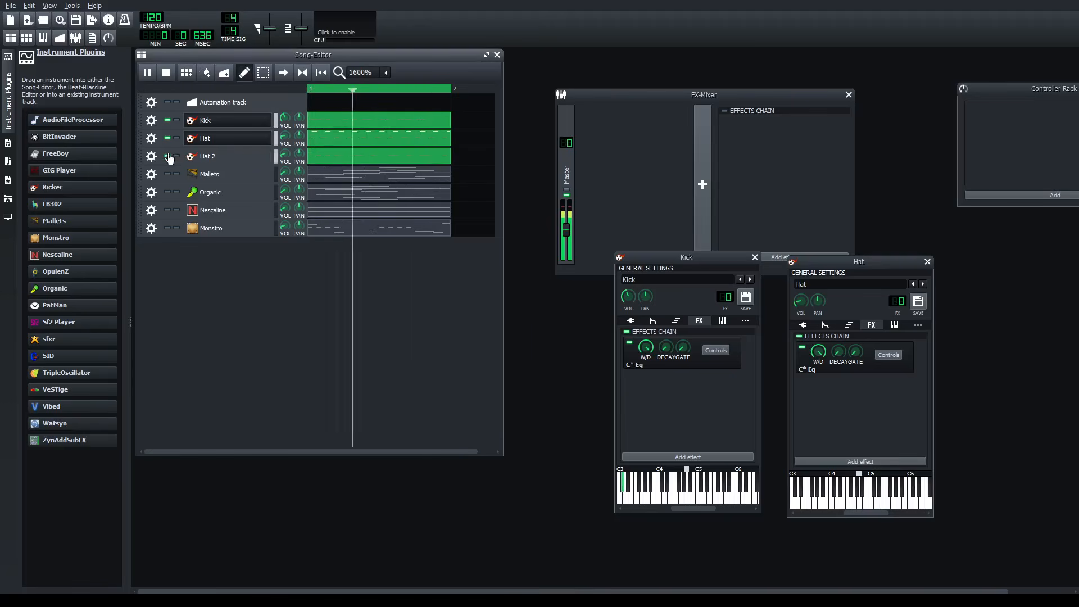
- Open the Hat 2 track's instrument settings and show its effects chain
click(238, 161)
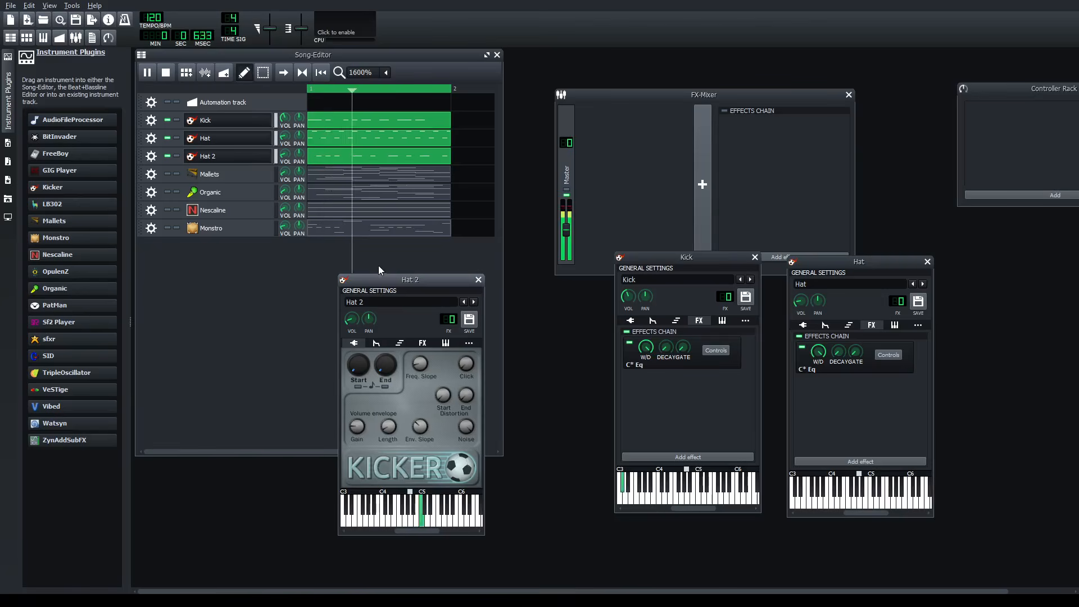
click(423, 343)
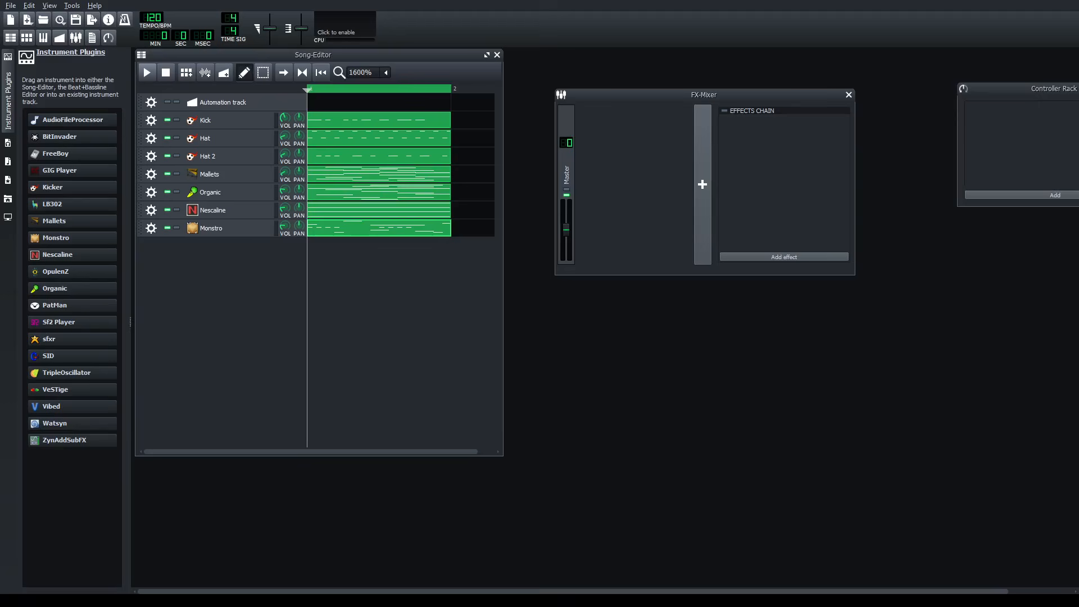
- Play the full one-bar loop several times with all instrument tracks active, pausing after each listen
click(146, 73)
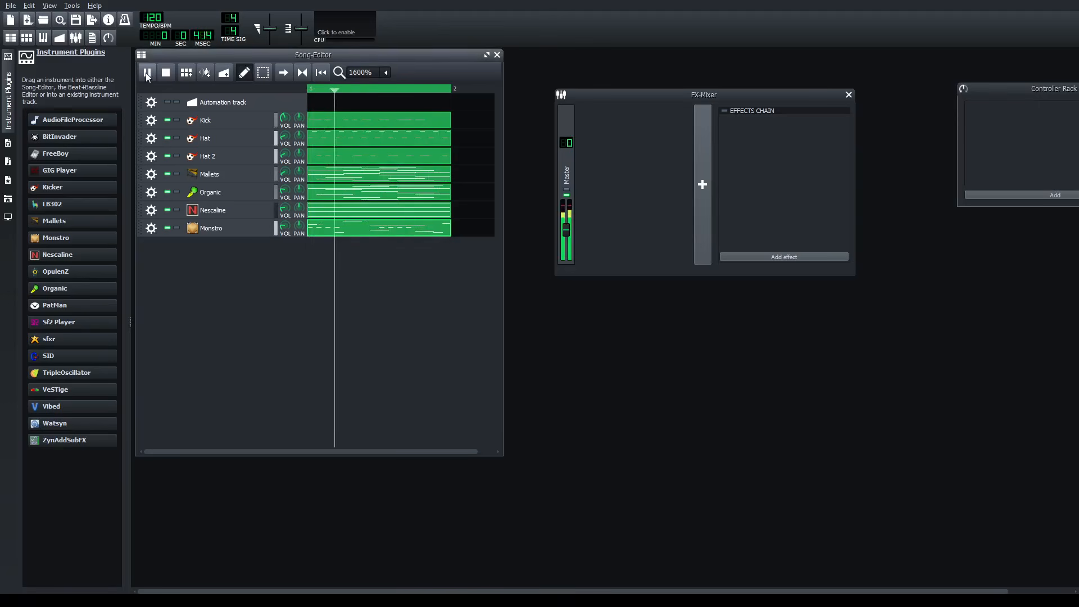
click(146, 74)
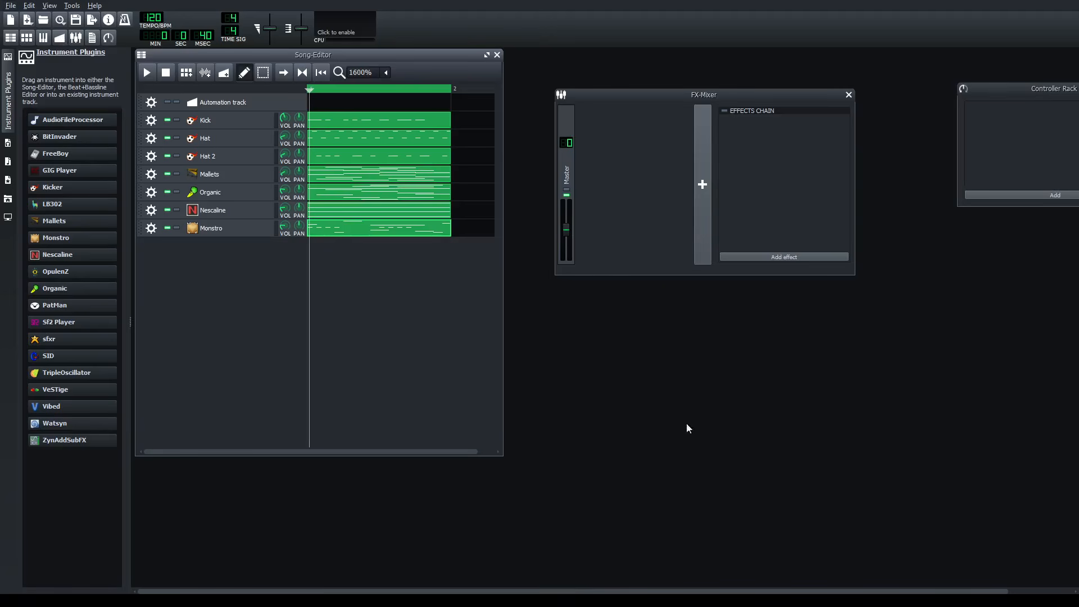
click(505, 295)
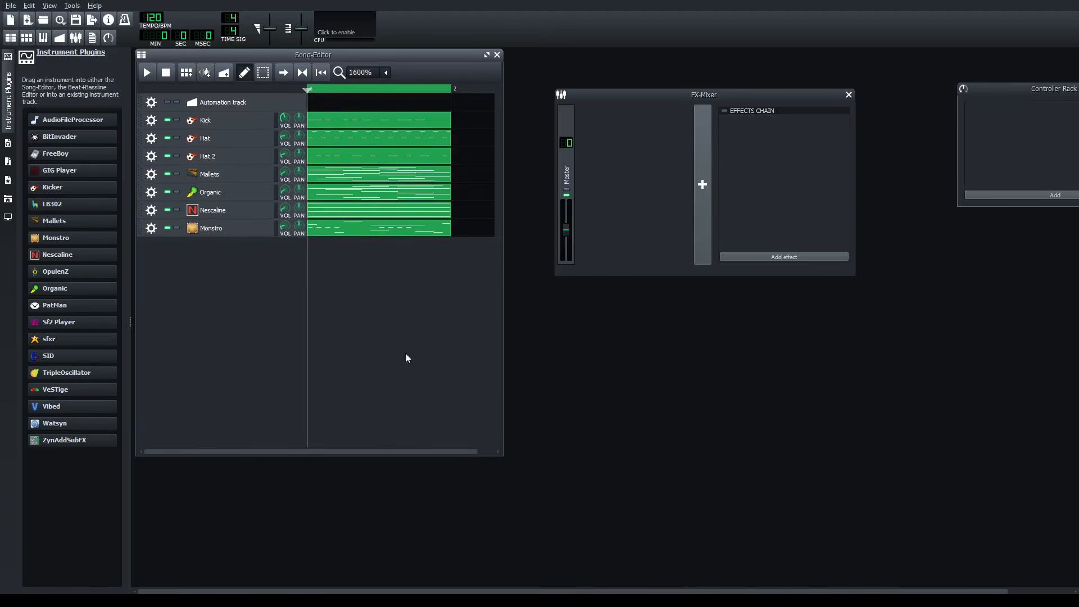
click(147, 73)
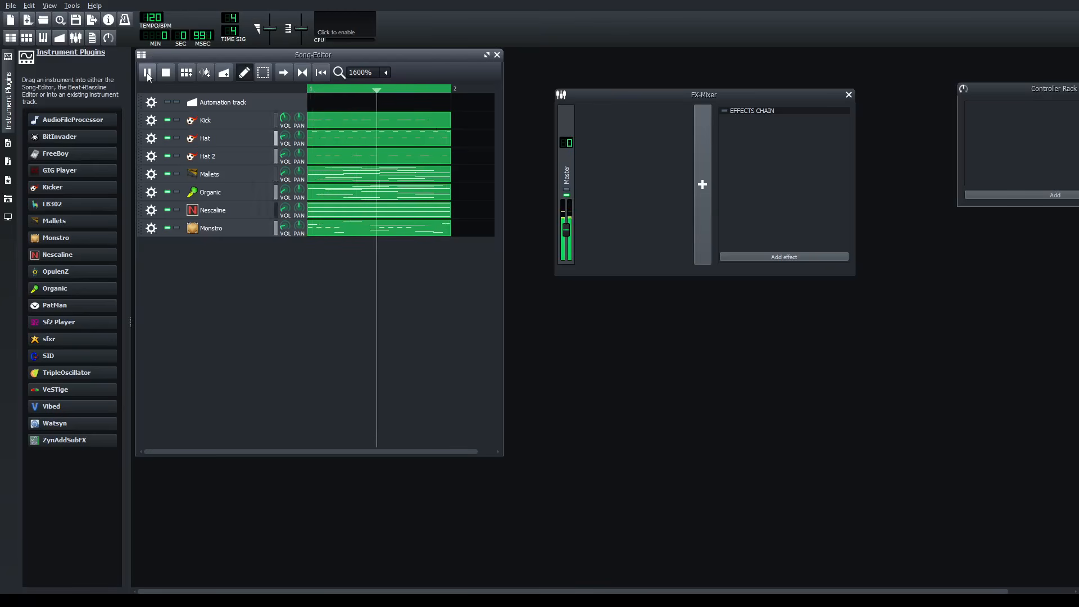
click(148, 73)
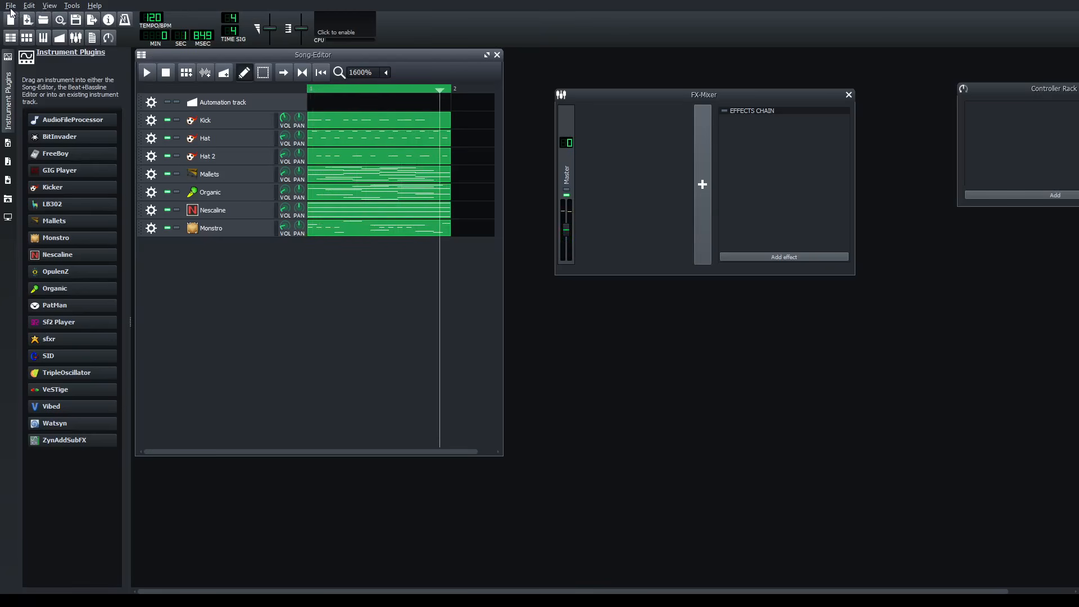
key(space)
click(148, 72)
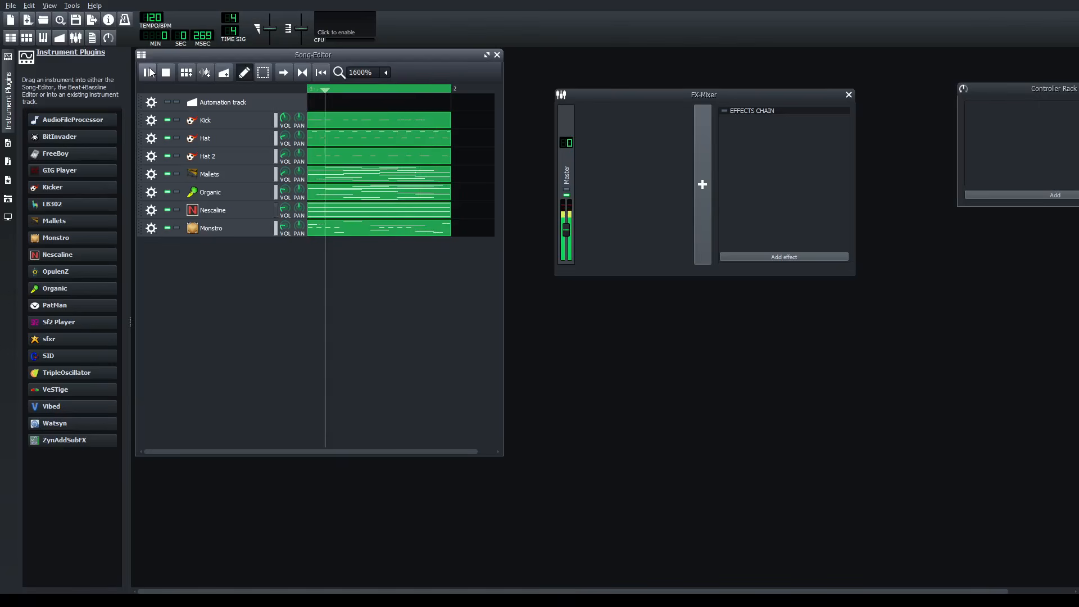
click(149, 72)
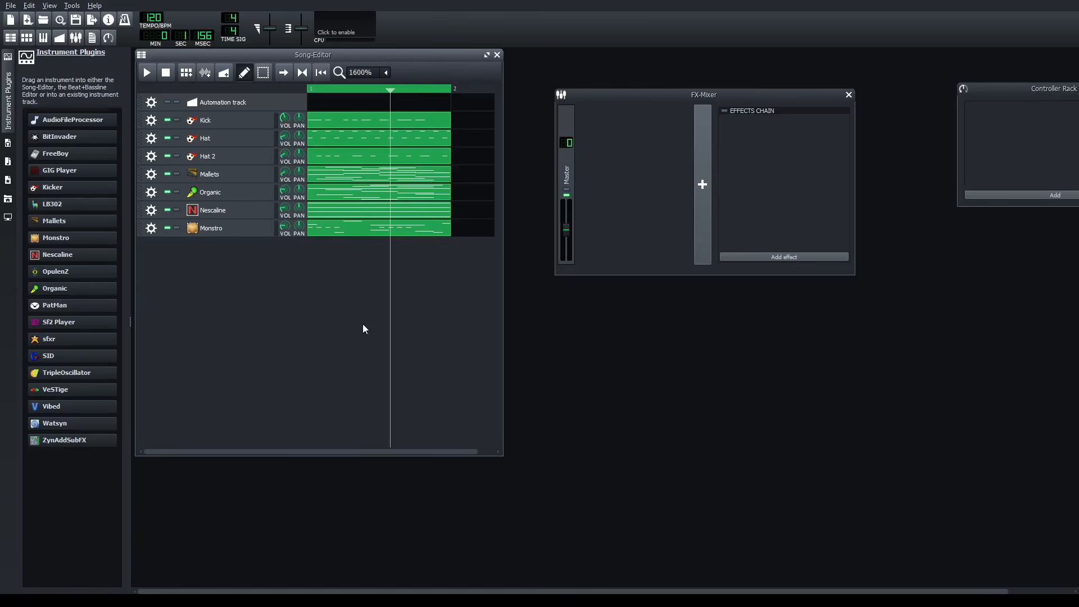
- Inspect the frequency bands in the Monstro track's C* Eq, then close the equalizer and the instrument window
click(219, 228)
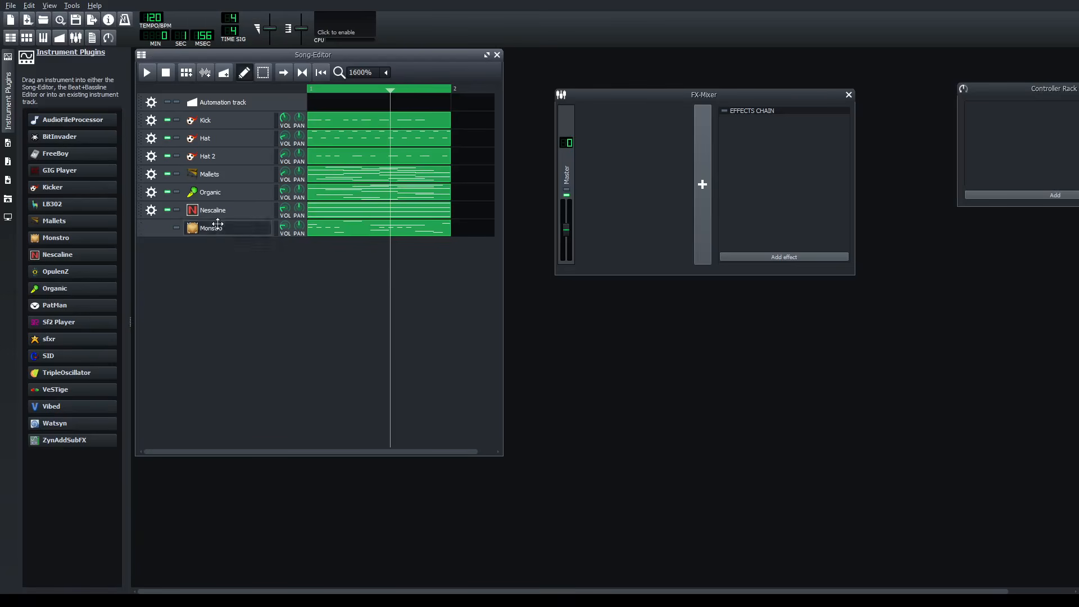
click(939, 277)
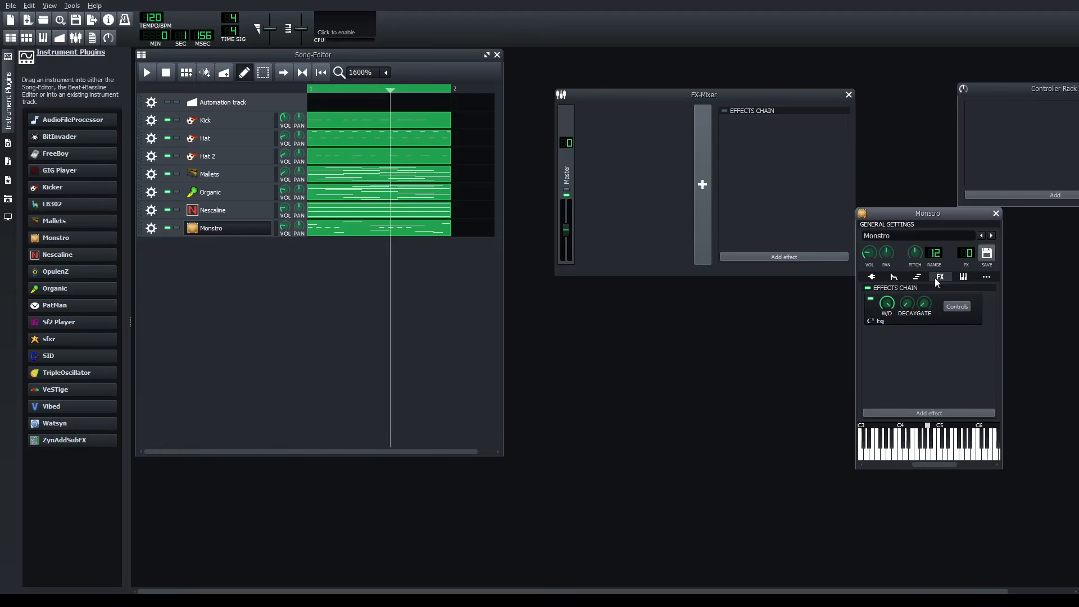
click(959, 306)
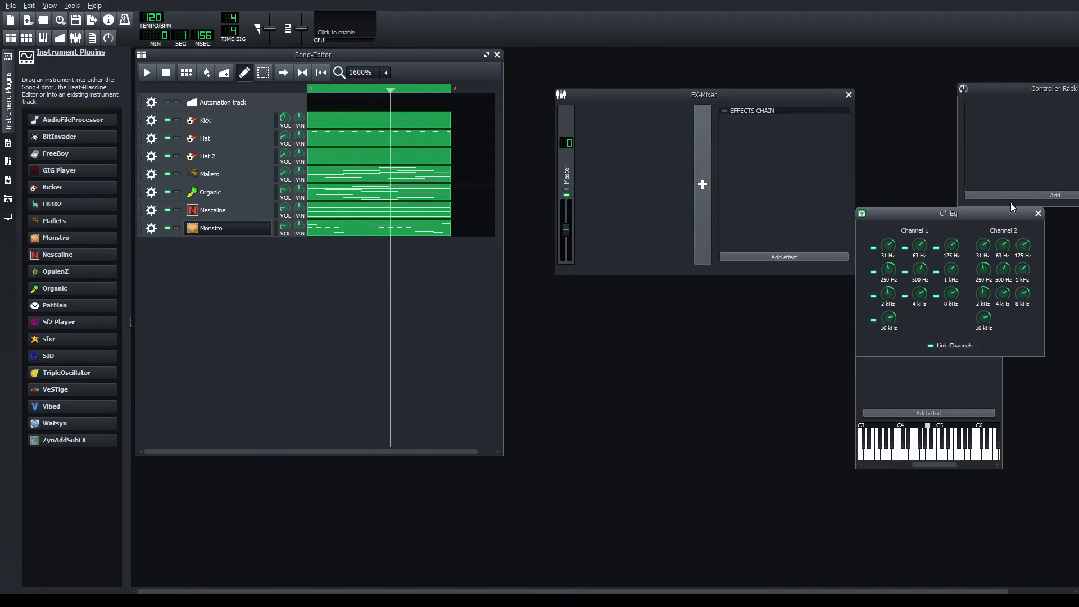
click(1038, 214)
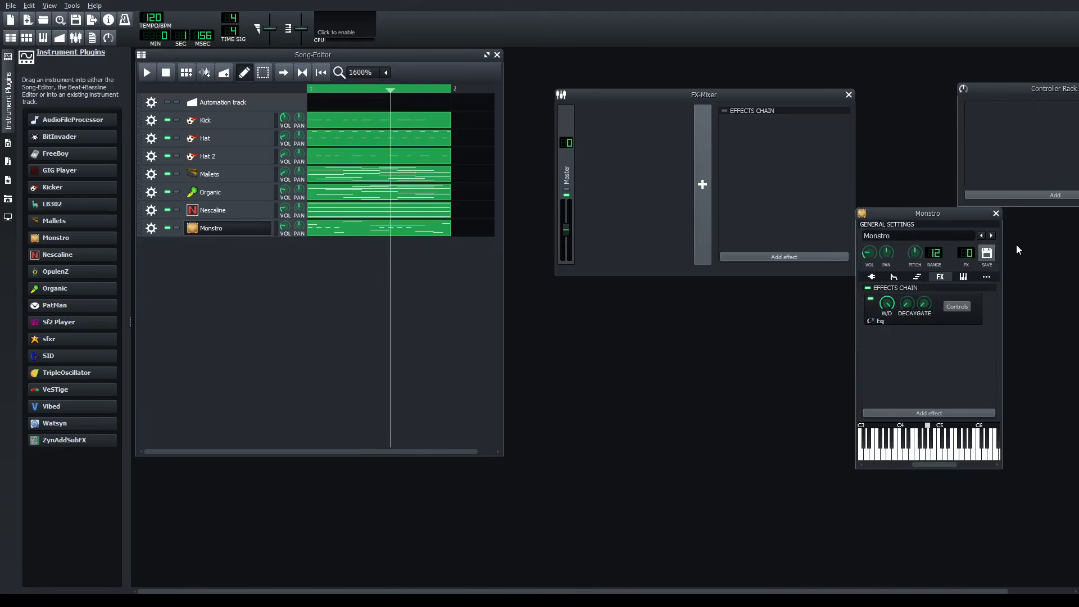
click(997, 213)
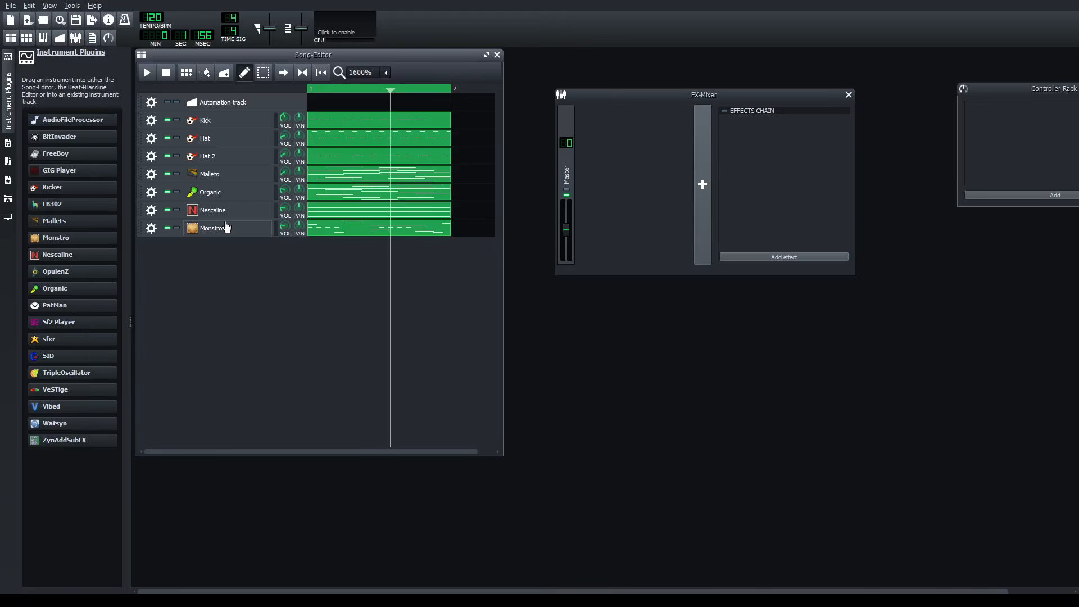
- Inspect the frequency bands in the Kick track's C* Eq, then close the equalizer and the instrument window
click(227, 117)
click(940, 277)
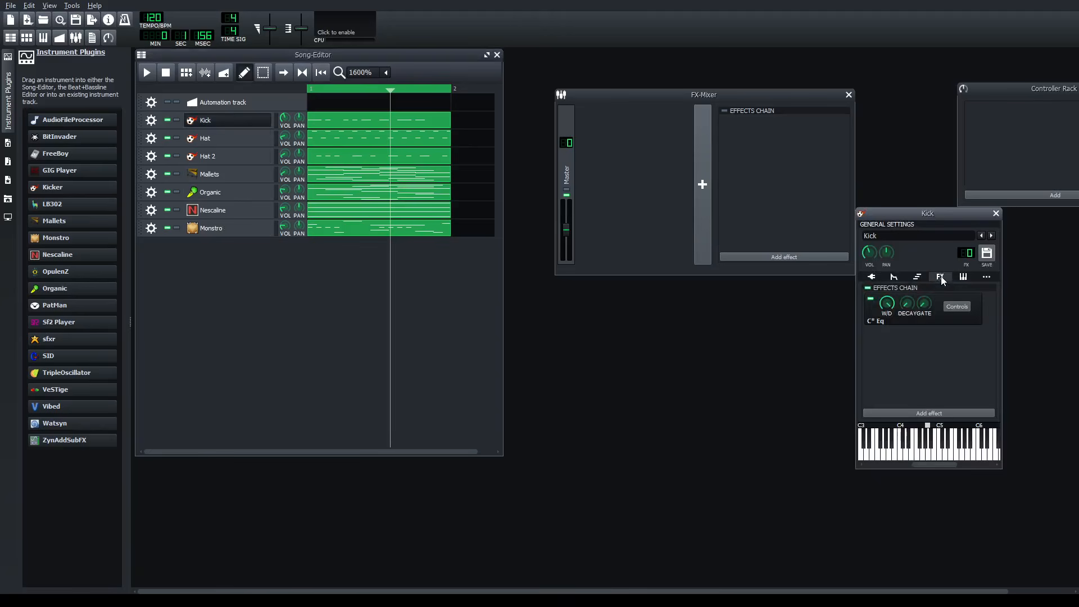
click(948, 307)
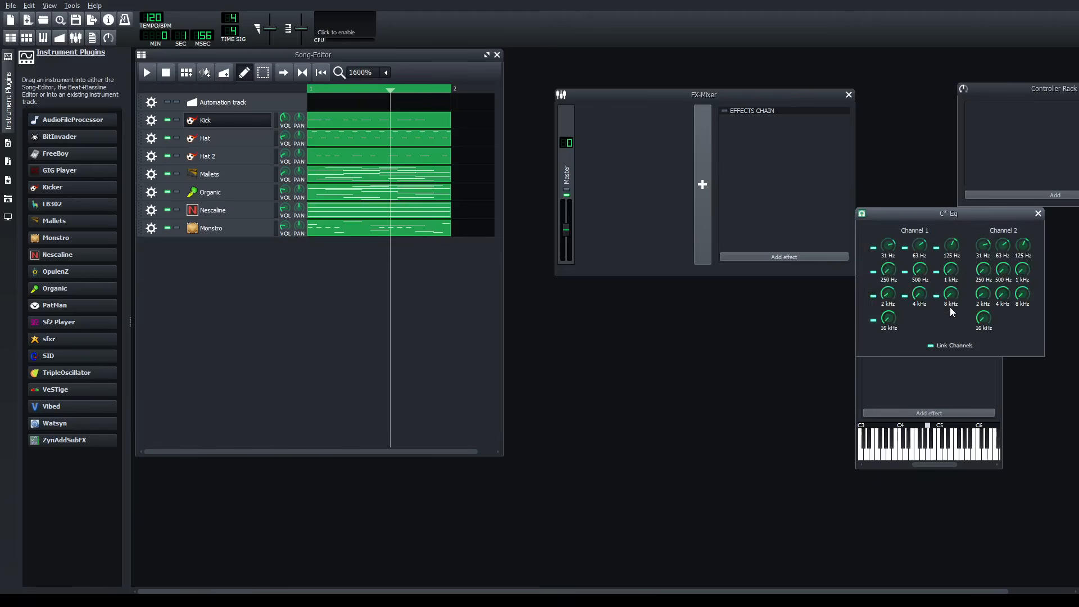
click(1037, 214)
click(996, 214)
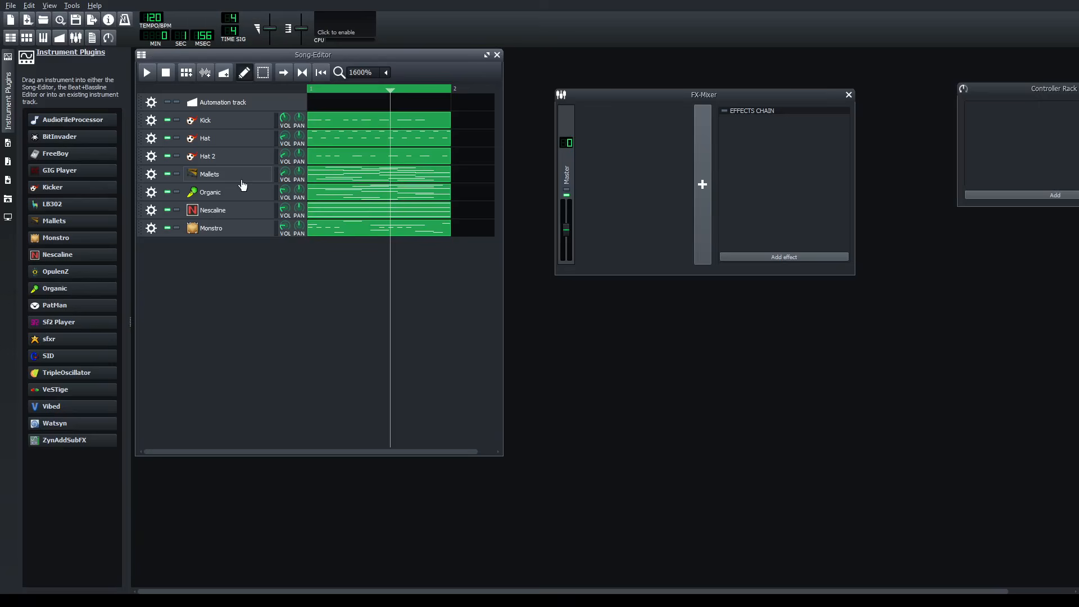
- Widen the Song-Editor to show up to bar 3 and rearrange the Controller Rack and FX-Mixer beside it
drag(502, 455, 532, 486)
click(780, 94)
drag(780, 94, 839, 57)
drag(1017, 92, 930, 72)
drag(837, 60, 975, 218)
drag(527, 484, 659, 475)
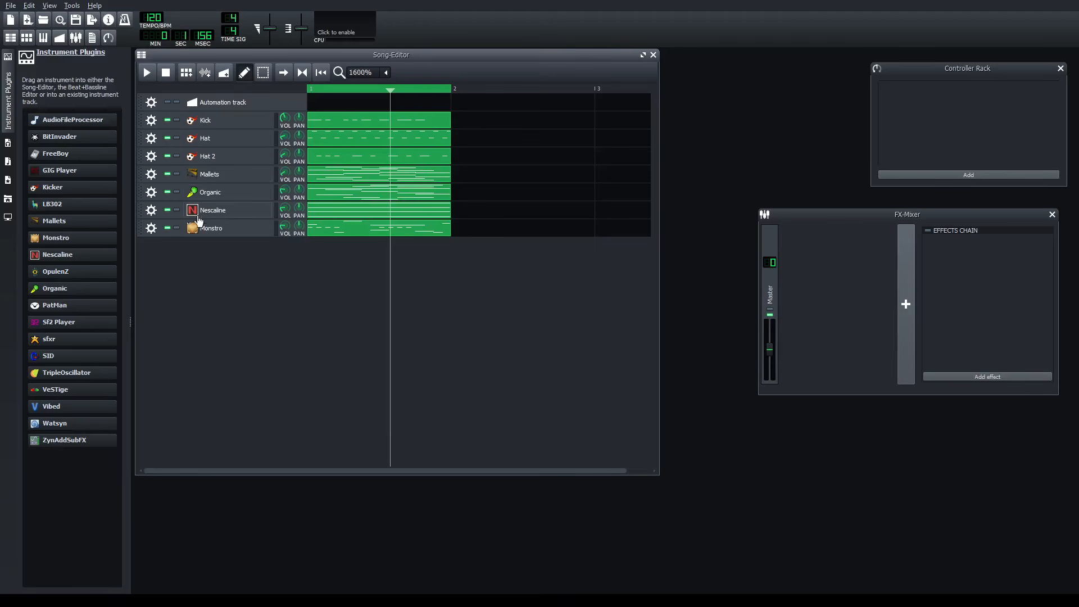
- Solo the Monstro track and play its part in the loop, then pause playback
mouse_move(97, 425)
click(178, 228)
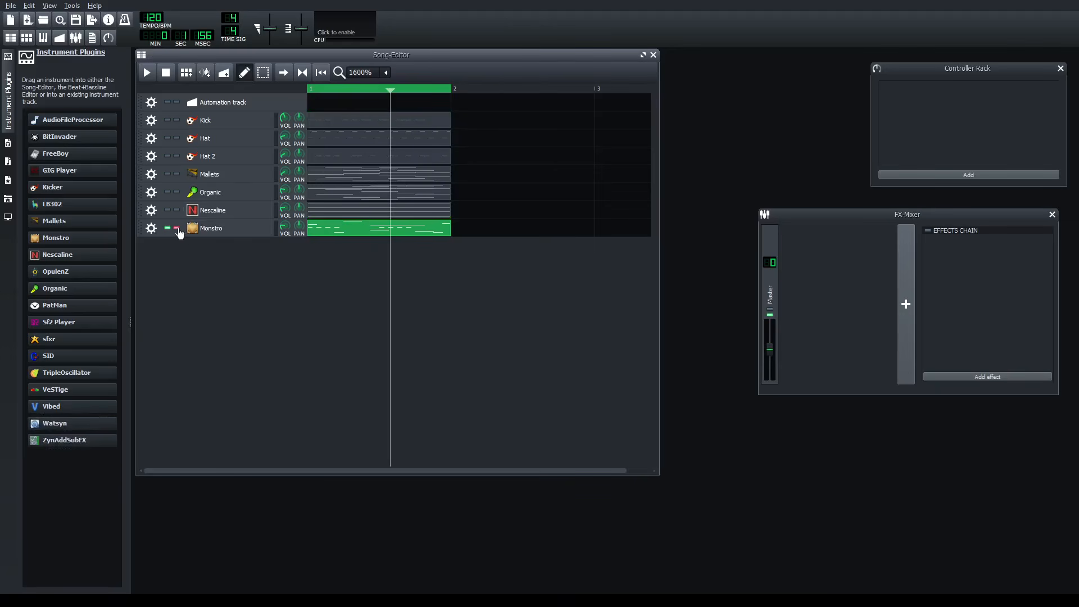
click(147, 73)
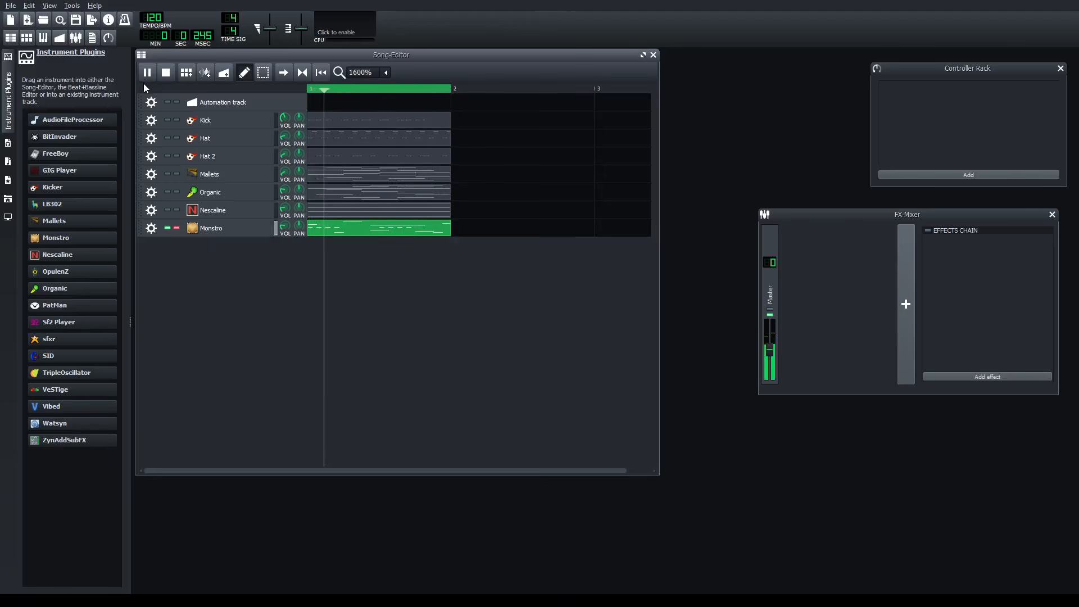
click(146, 74)
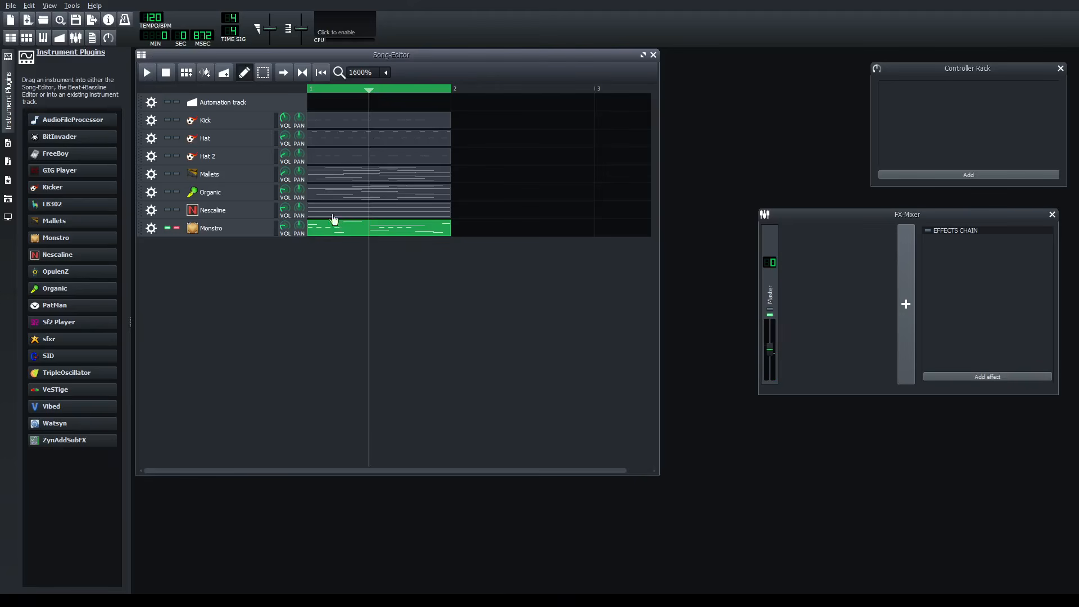
- Add an automation pattern in the first bar, replay the soloed Monstro part from the start and turn its solo off
click(338, 104)
click(312, 90)
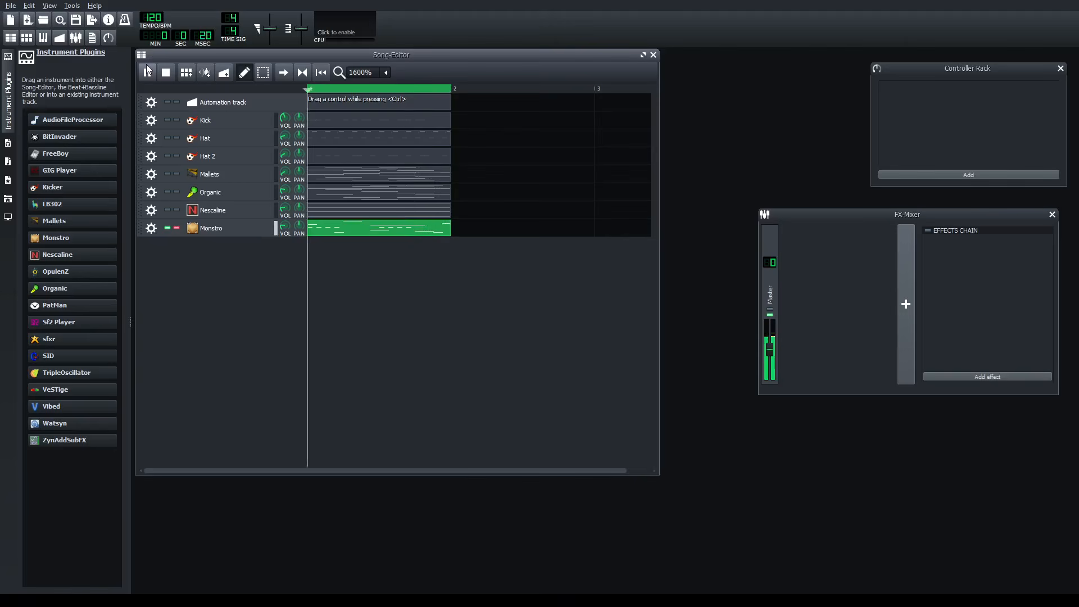
click(148, 74)
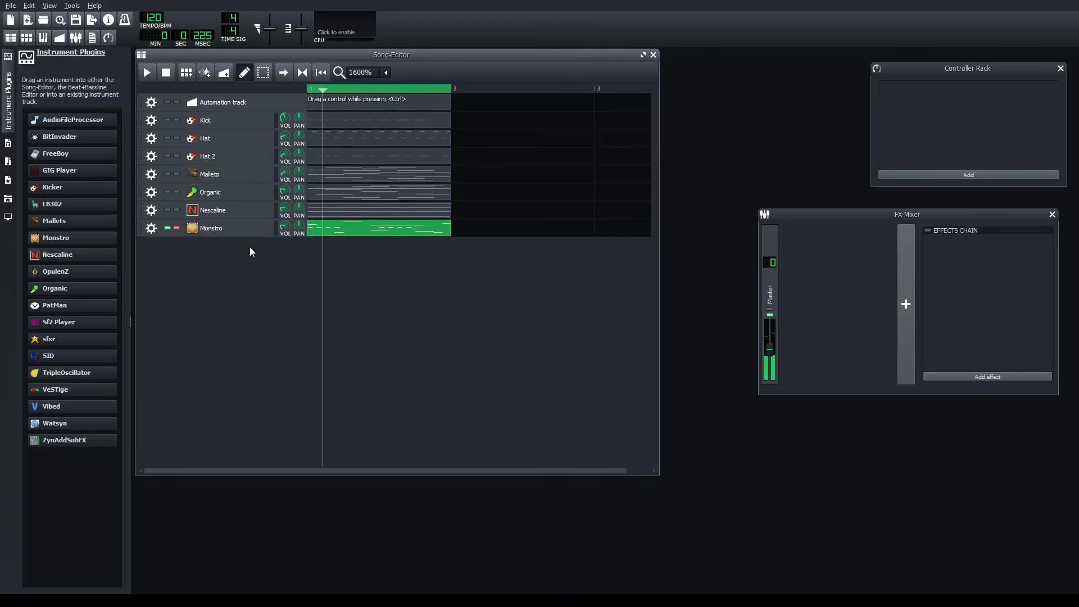
click(176, 230)
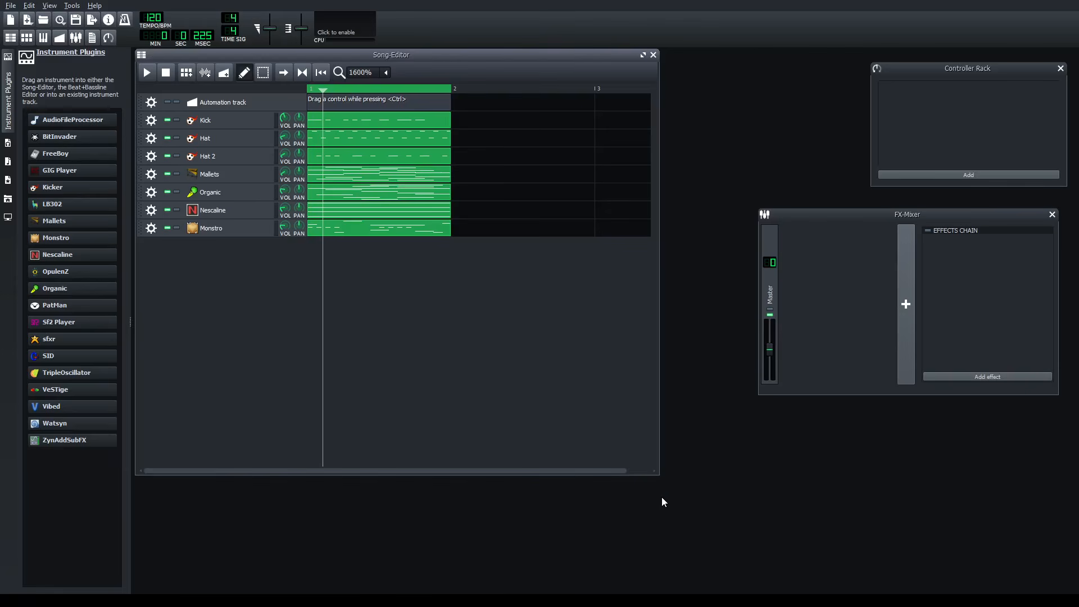
- Enlarge the Song-Editor window and reposition the playhead around the end of the first bar
drag(659, 475, 734, 560)
click(450, 87)
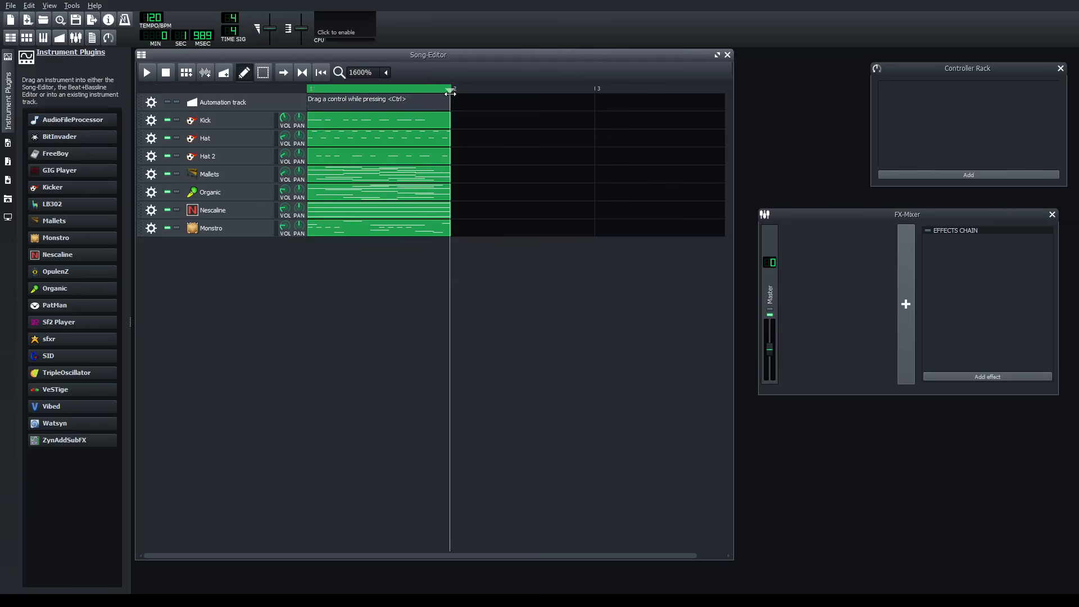
mouse_move(456, 95)
mouse_down()
mouse_move(585, 106)
mouse_move(443, 104)
mouse_up()
click(486, 90)
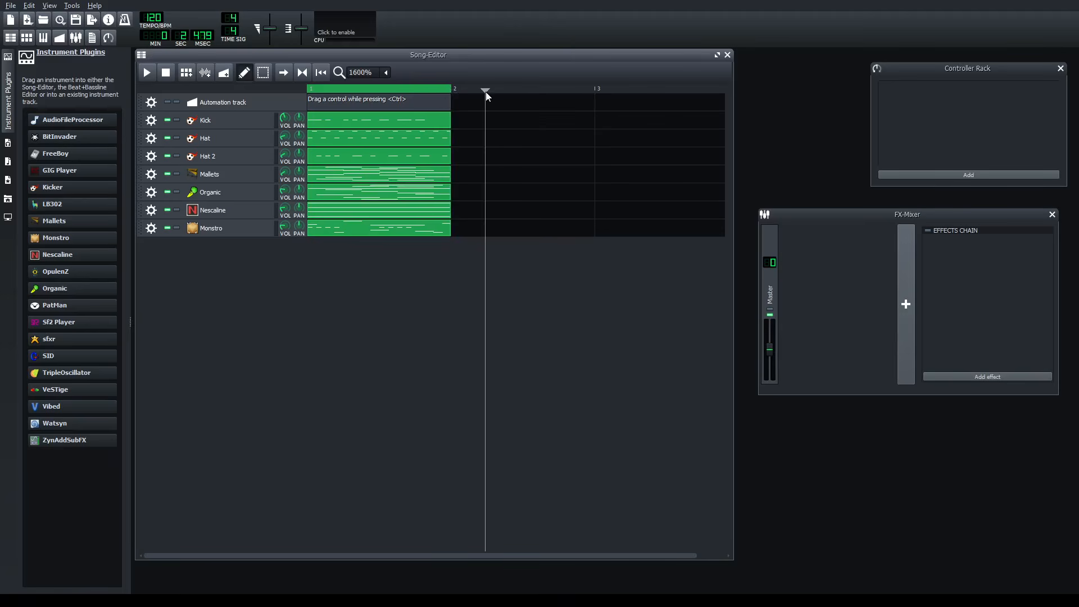
drag(482, 93, 467, 140)
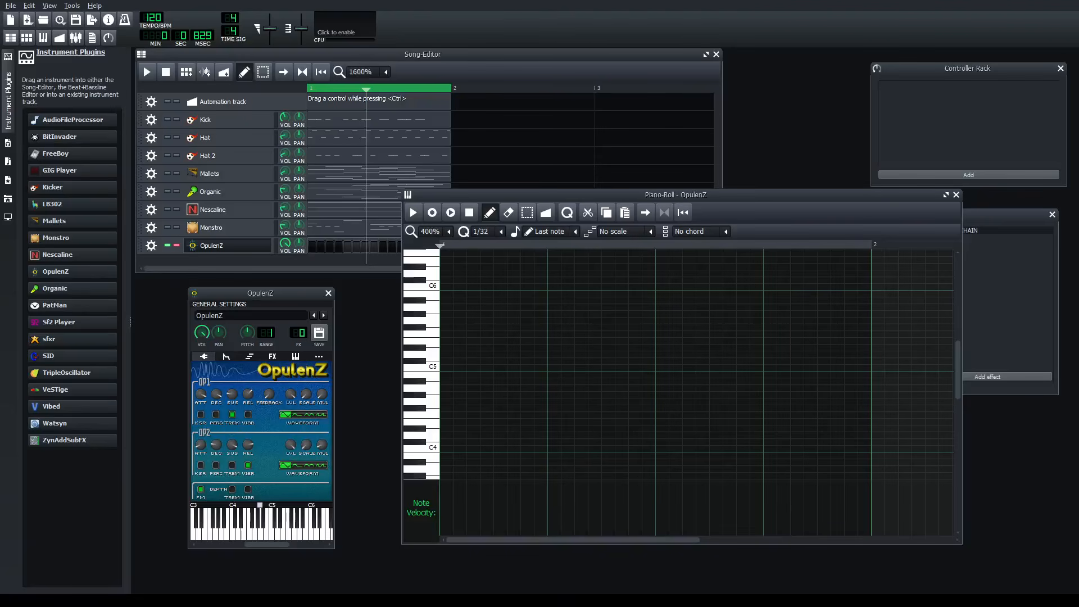
- Audition the OpulenZ sound on low, middle and high keys in the Piano-Roll, down to C0
click(419, 460)
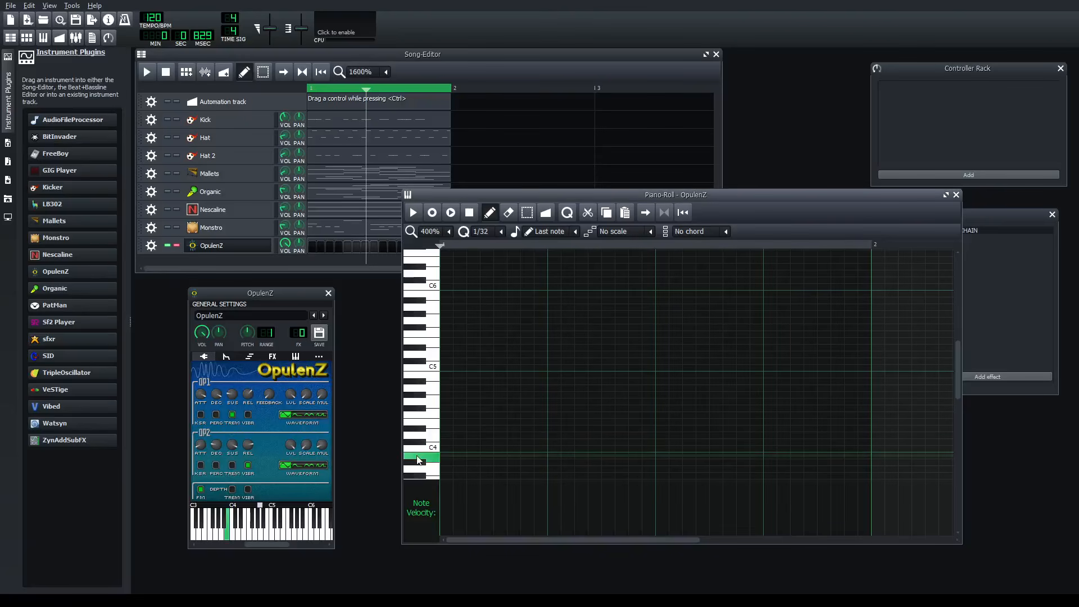
click(423, 390)
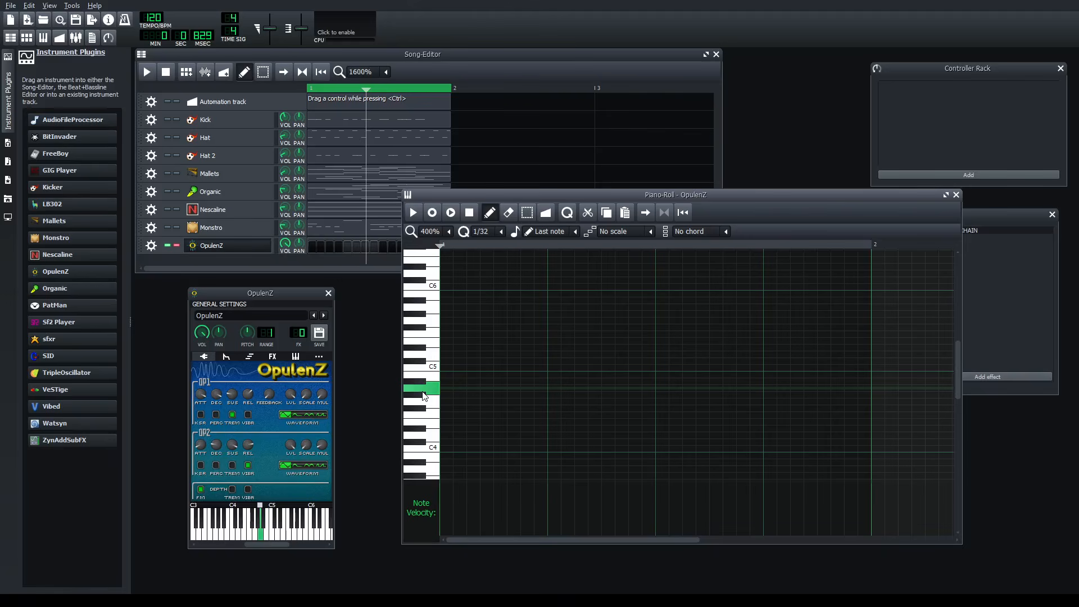
click(429, 346)
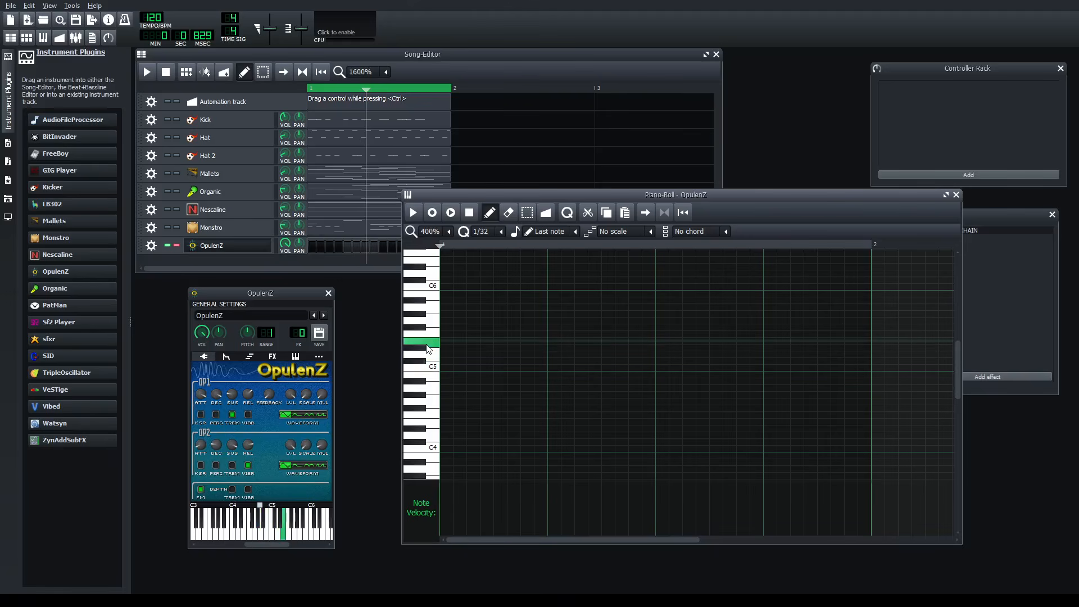
click(431, 320)
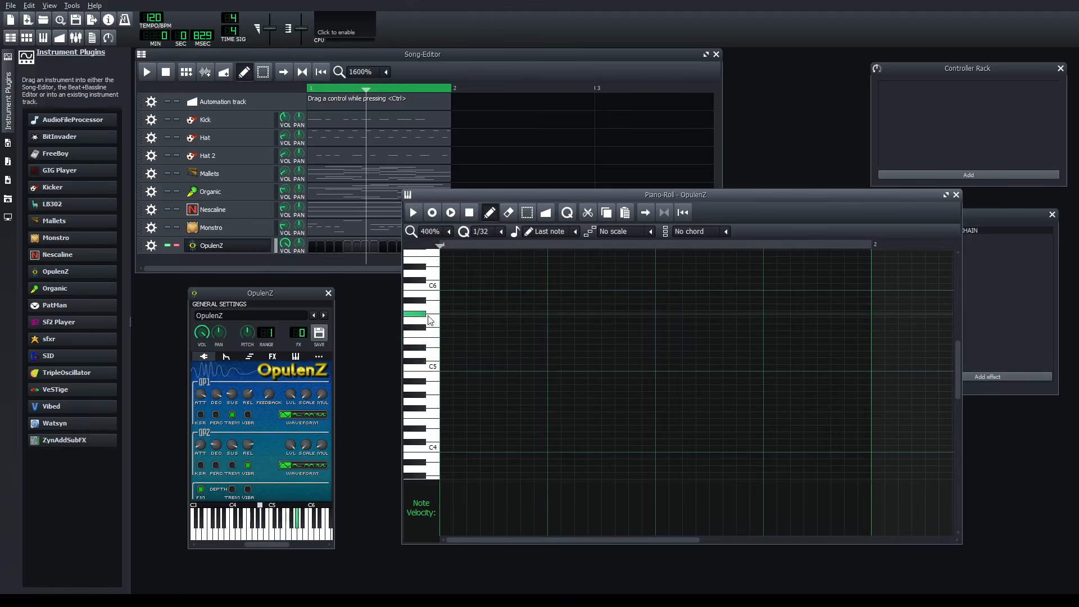
scroll(431, 320, up, 10)
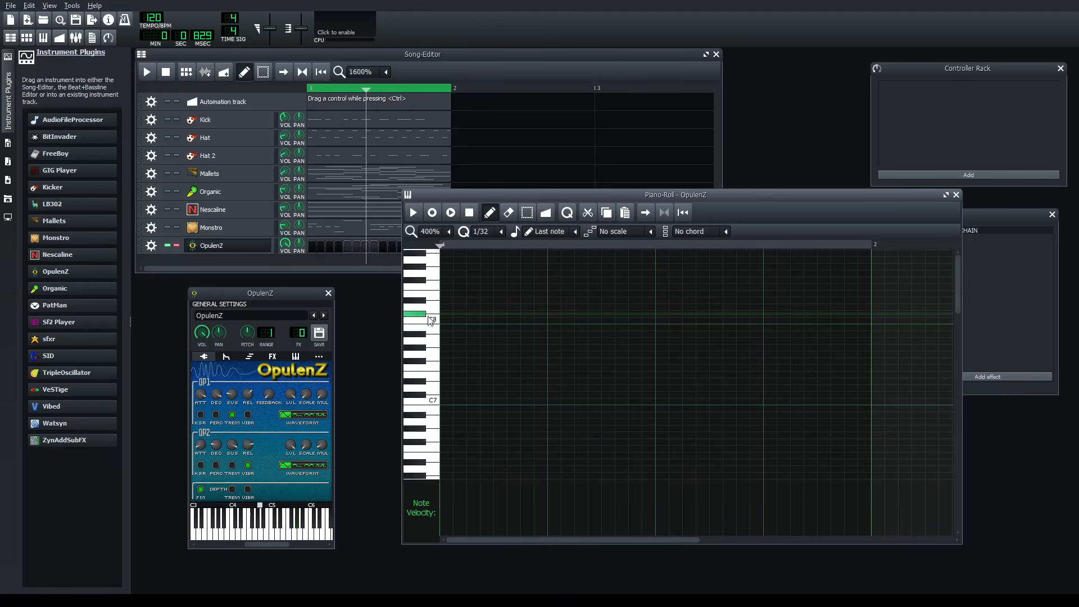
scroll(430, 337, down, 20)
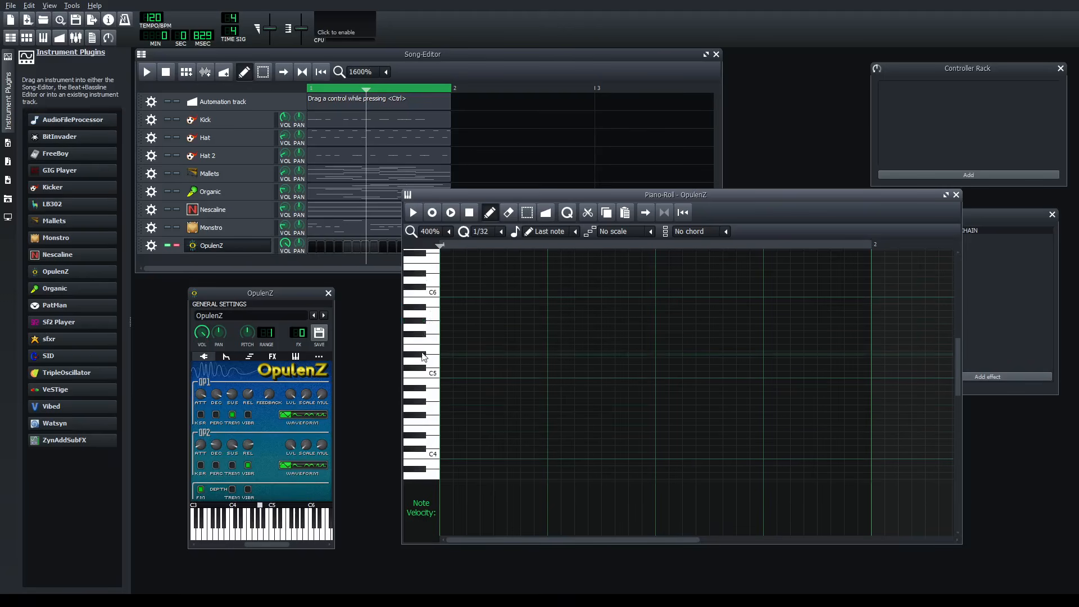
click(430, 469)
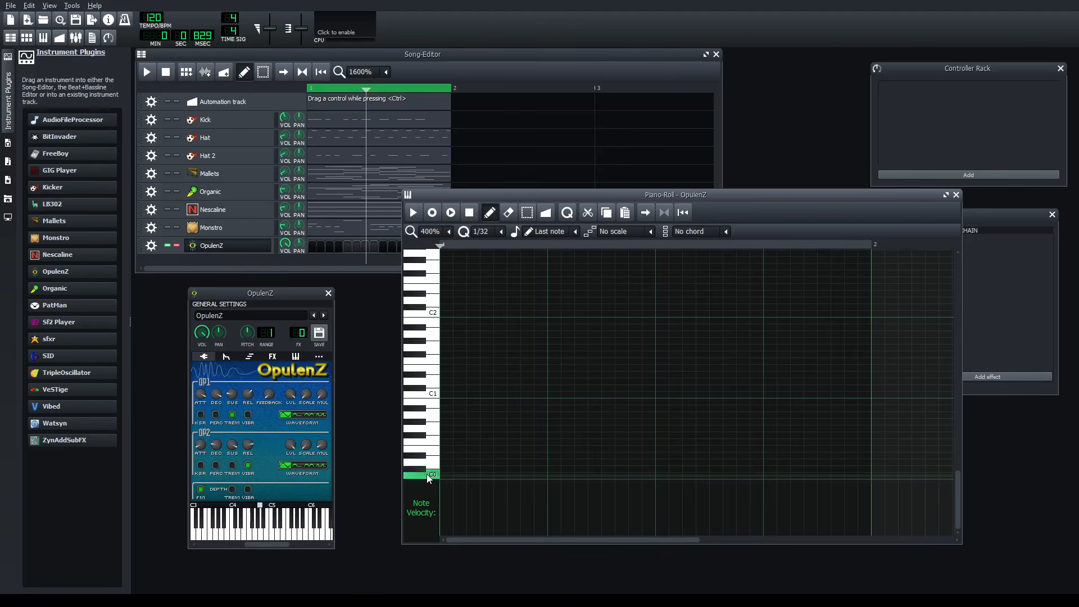
click(420, 370)
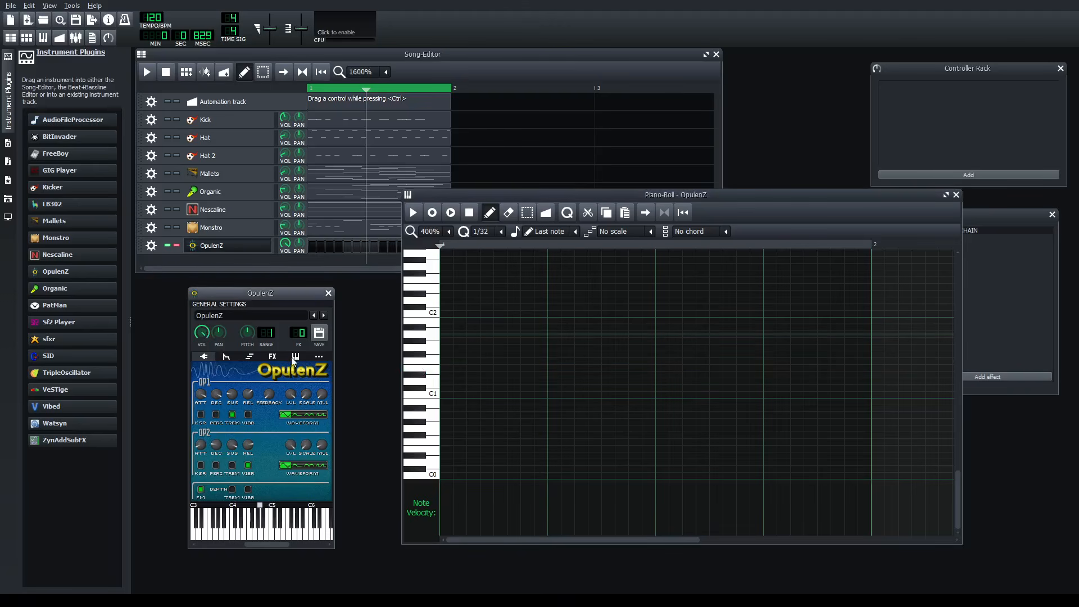
- Audition the OpulenZ sound in the Piano-Roll on keys from just above C1 up to just below C4
click(315, 358)
click(204, 357)
click(431, 369)
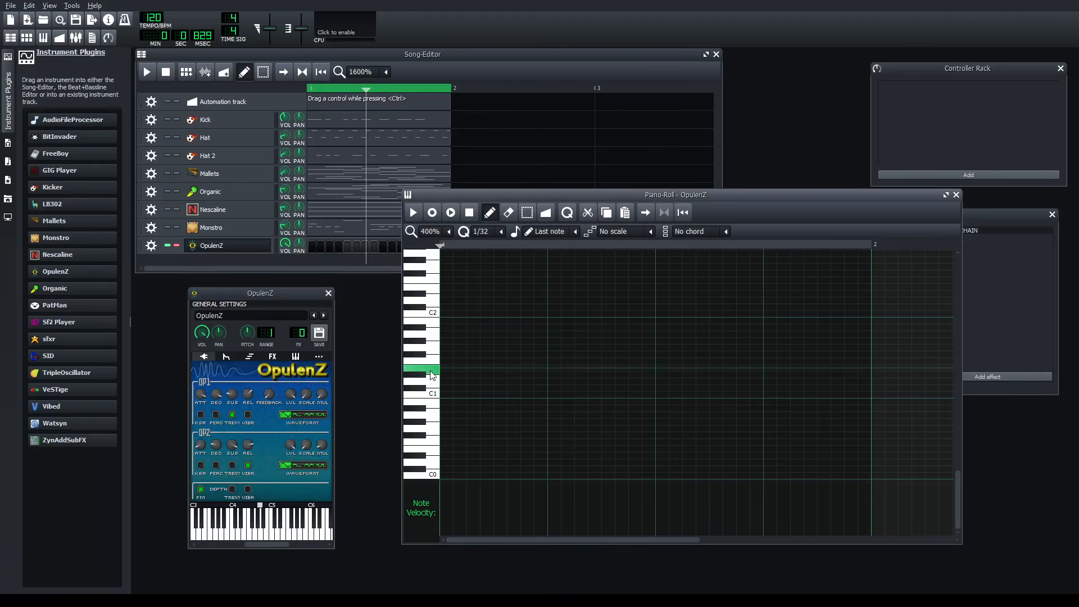
drag(432, 376, 432, 301)
scroll(433, 302, up, 5)
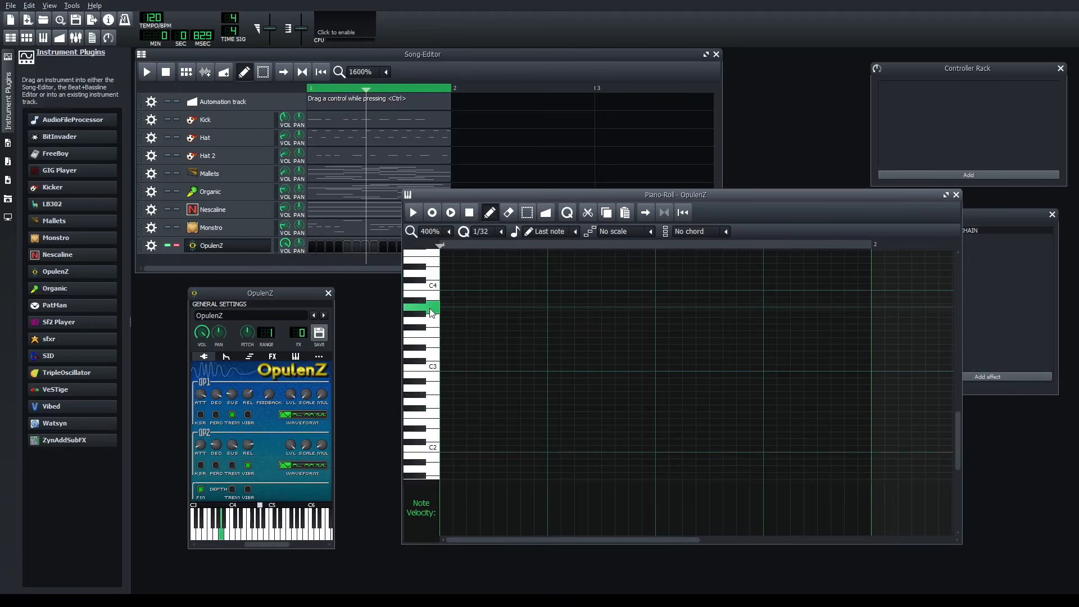
click(430, 298)
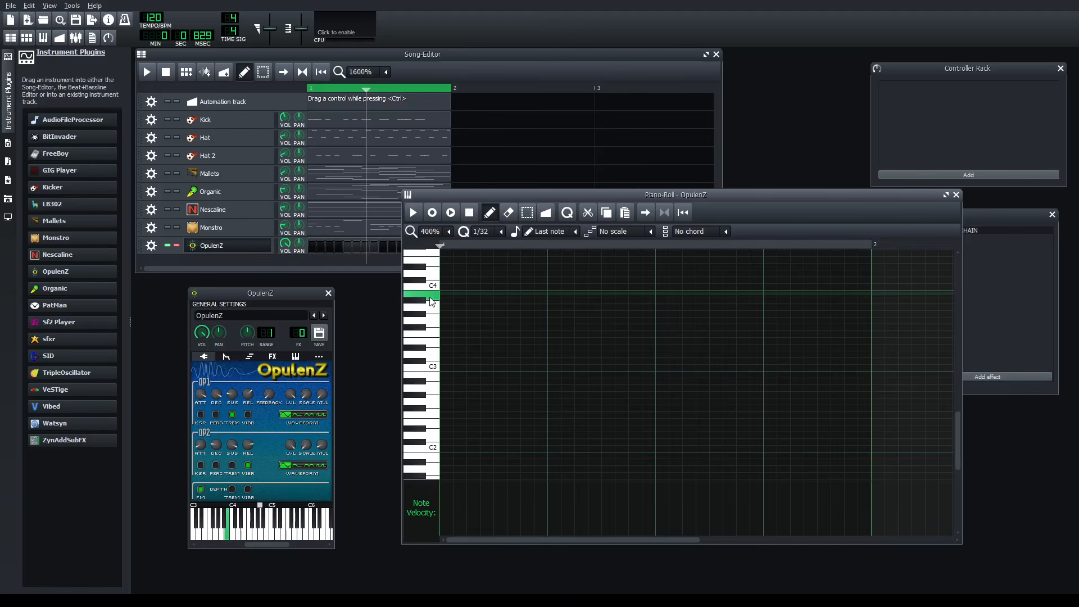
- Place an A#3 note at the start of the OpulenZ pattern, play it back and lengthen it to one full bar
click(448, 302)
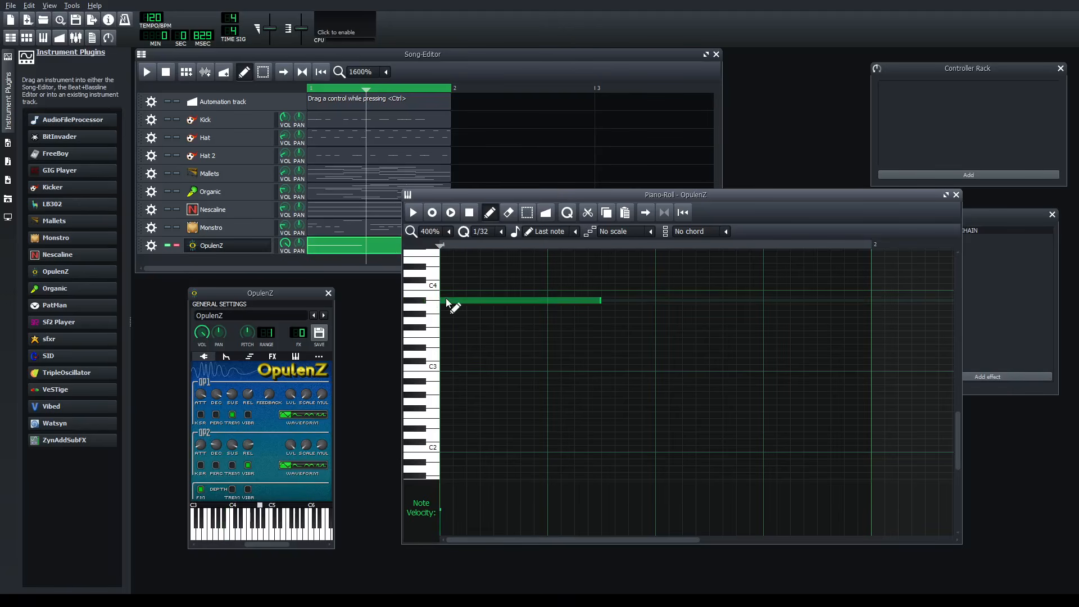
key(space)
scroll(575, 296, up, 2)
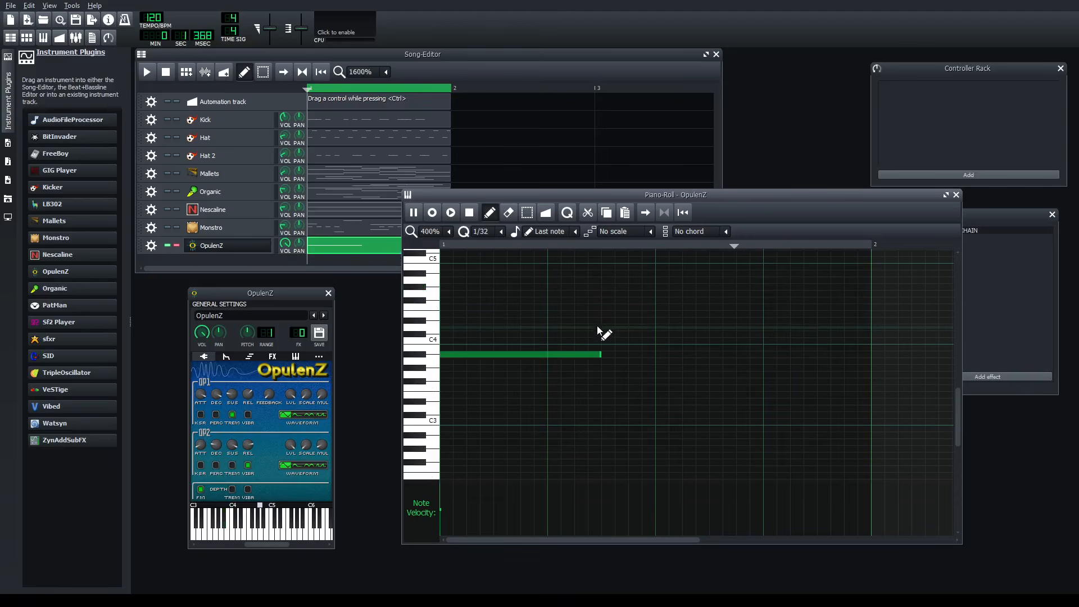
click(598, 353)
drag(598, 353, 871, 353)
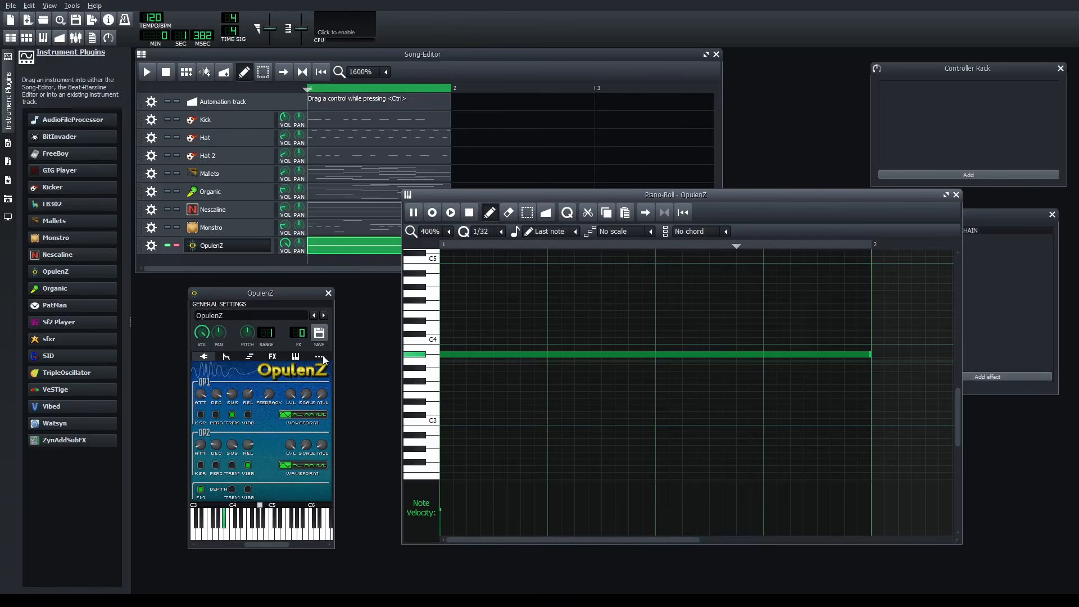
scroll(500, 354, up, 4)
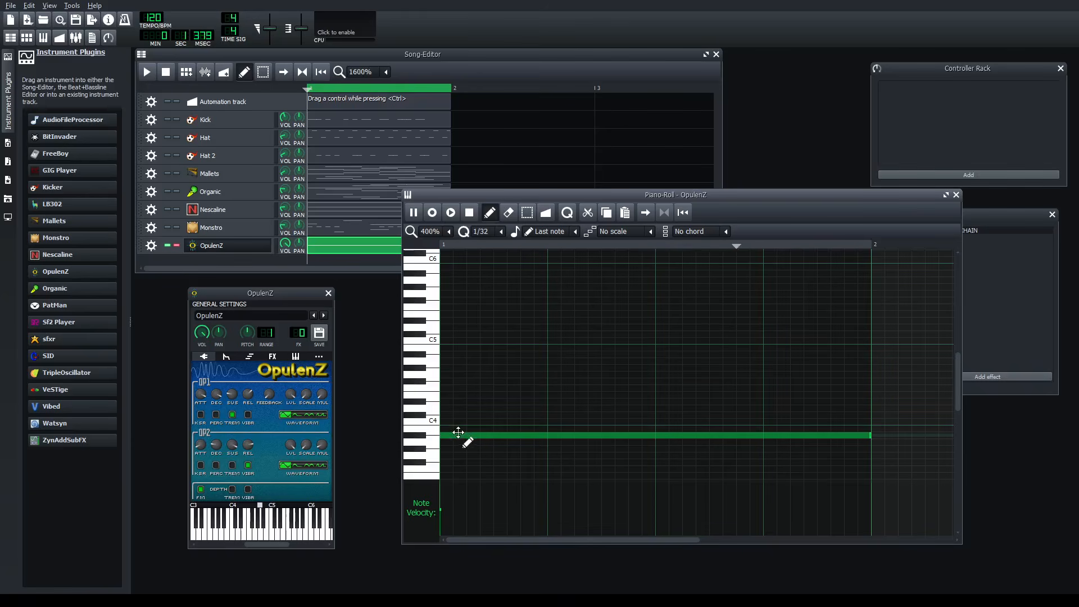
- Try two overlapping long notes, G4 and A#4, above the first one, pause playback and remove both
click(550, 374)
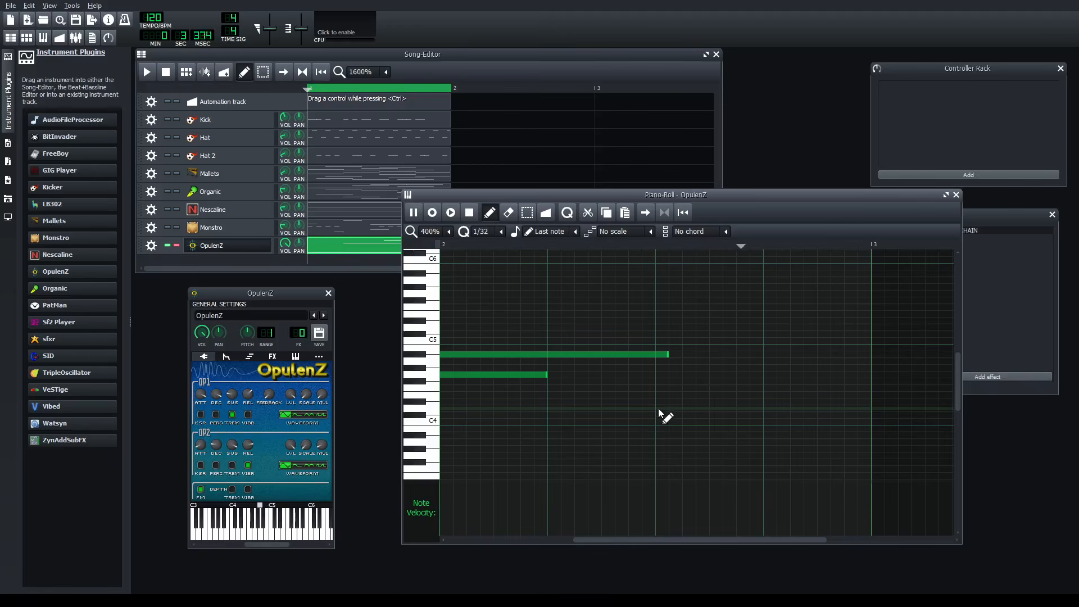
key(space)
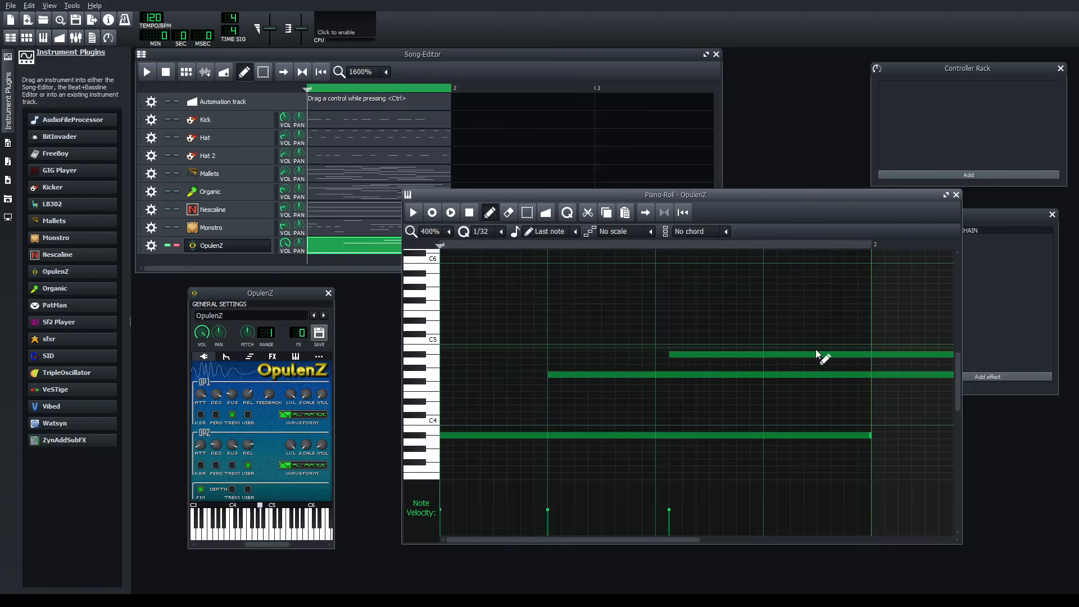
right_click(813, 354)
right_click(790, 375)
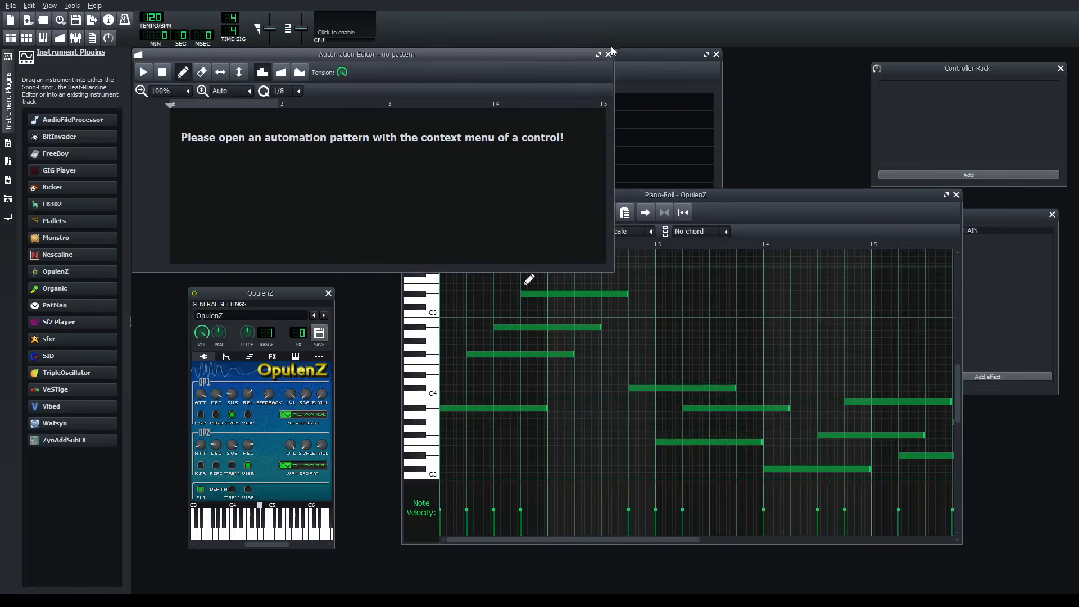
- Close the empty Automation Editor and play the OpulenZ melody in the Piano-Roll, then pause playback
click(608, 54)
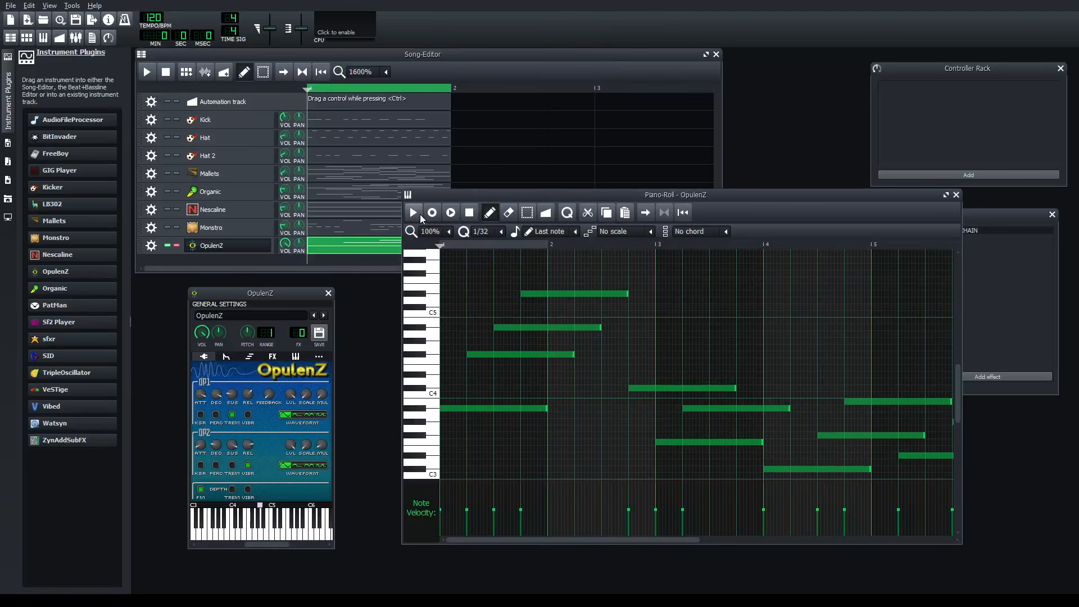
click(416, 214)
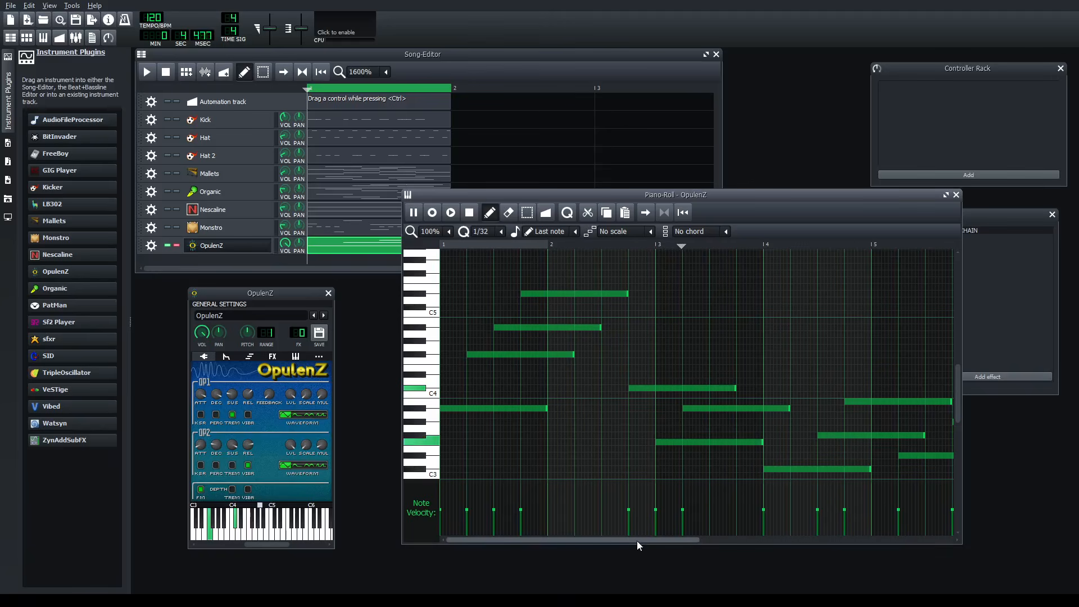
drag(636, 540, 707, 542)
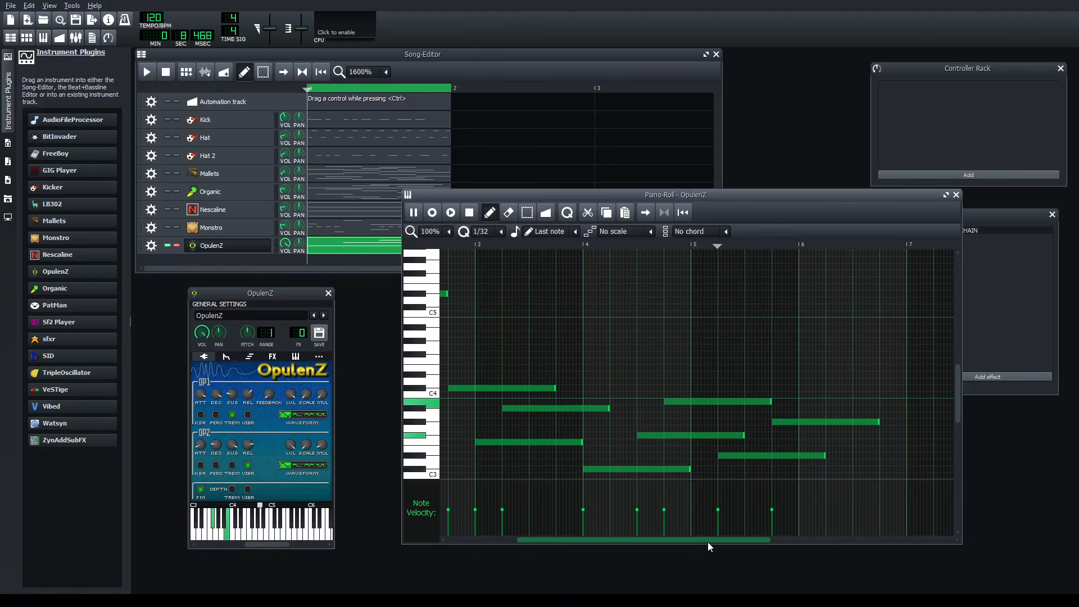
drag(707, 542, 742, 536)
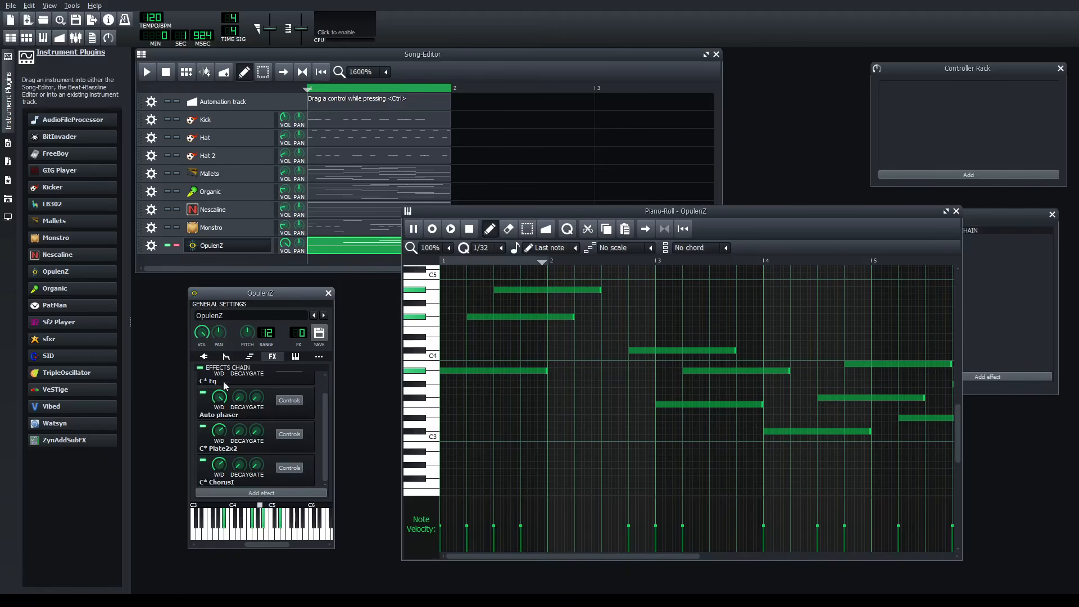
click(412, 229)
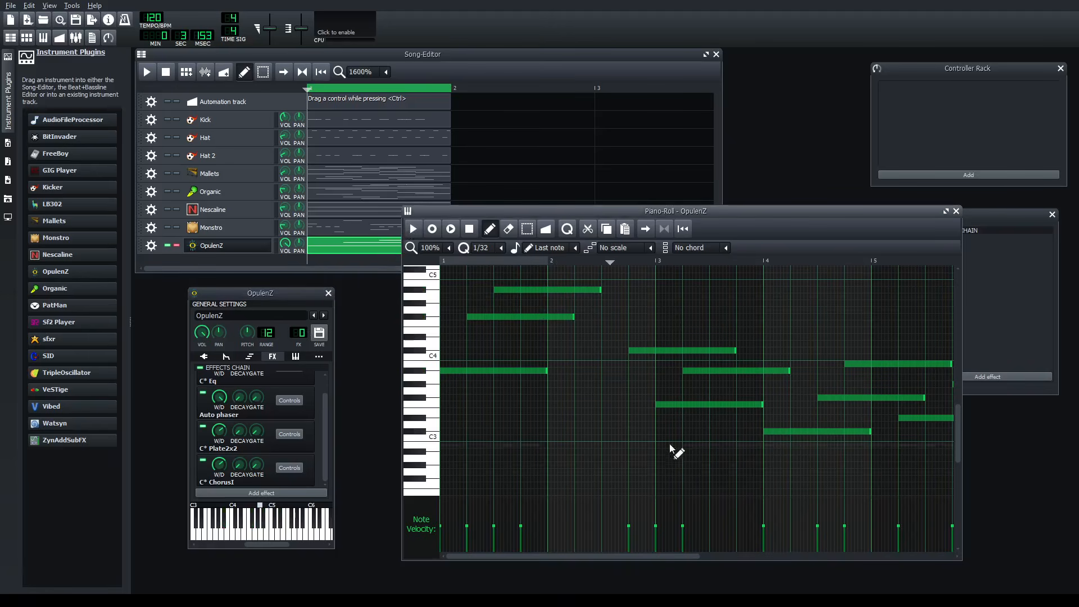
- Enlarge the Piano-Roll window until the whole OpulenZ melody is in view, moving it over the Song-Editor
drag(770, 217, 748, 191)
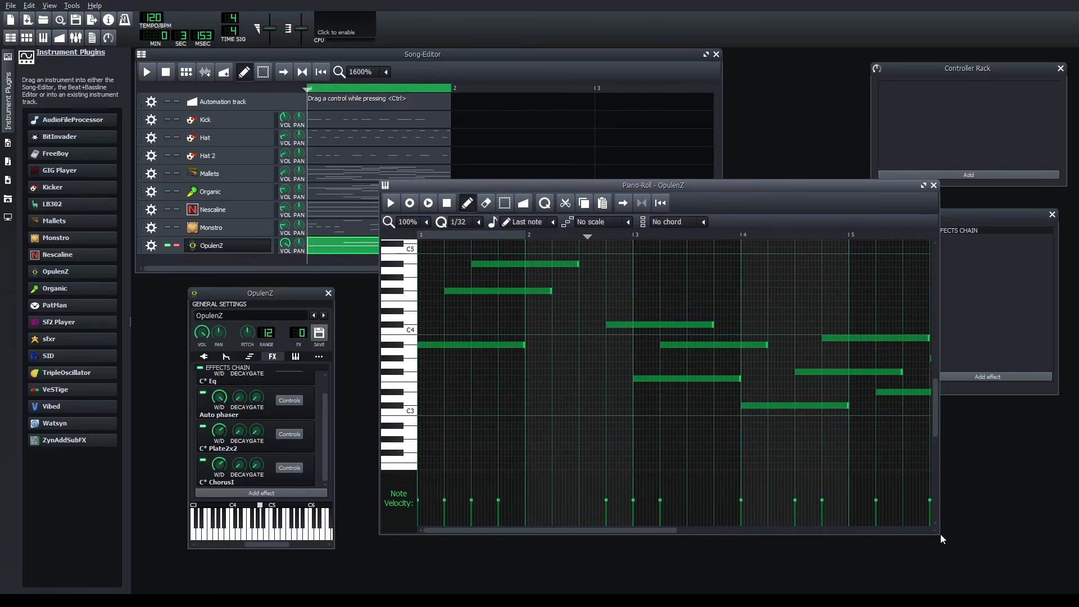
drag(940, 534, 1049, 588)
drag(672, 194, 370, 95)
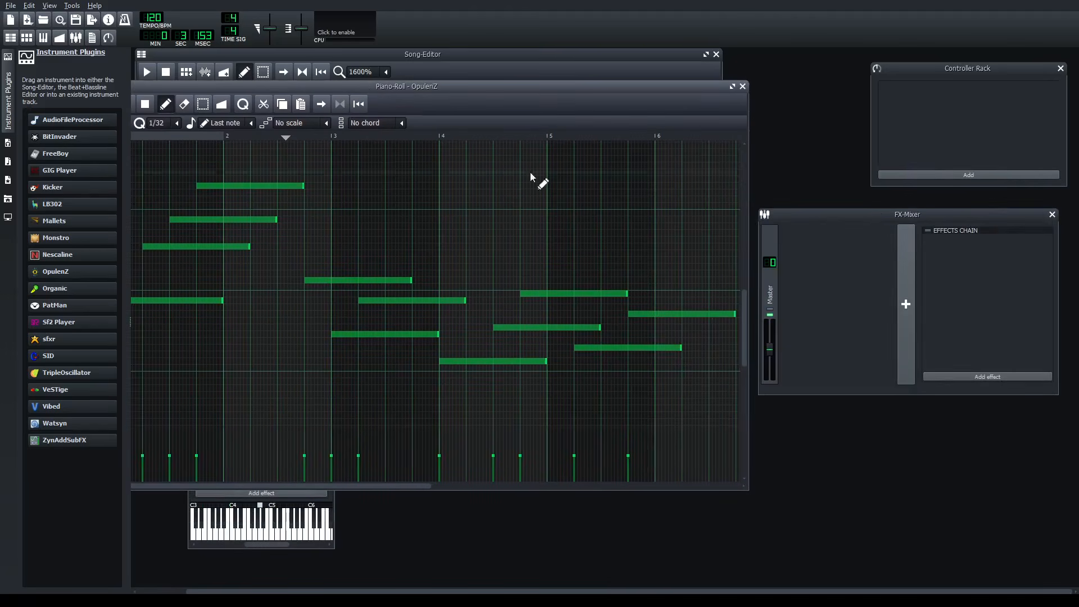
drag(524, 86, 612, 67)
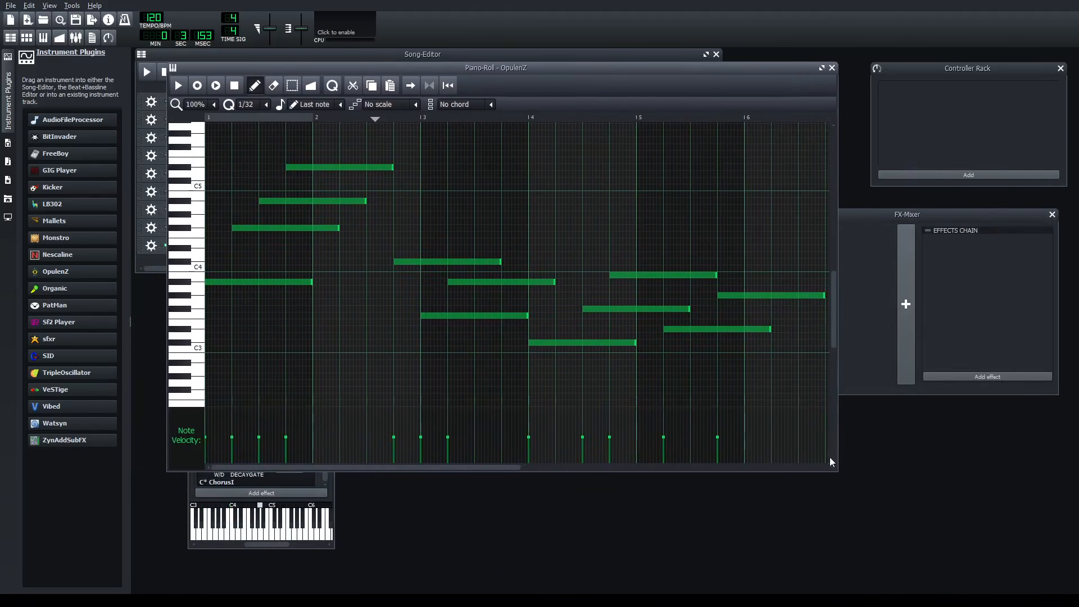
drag(835, 472, 994, 533)
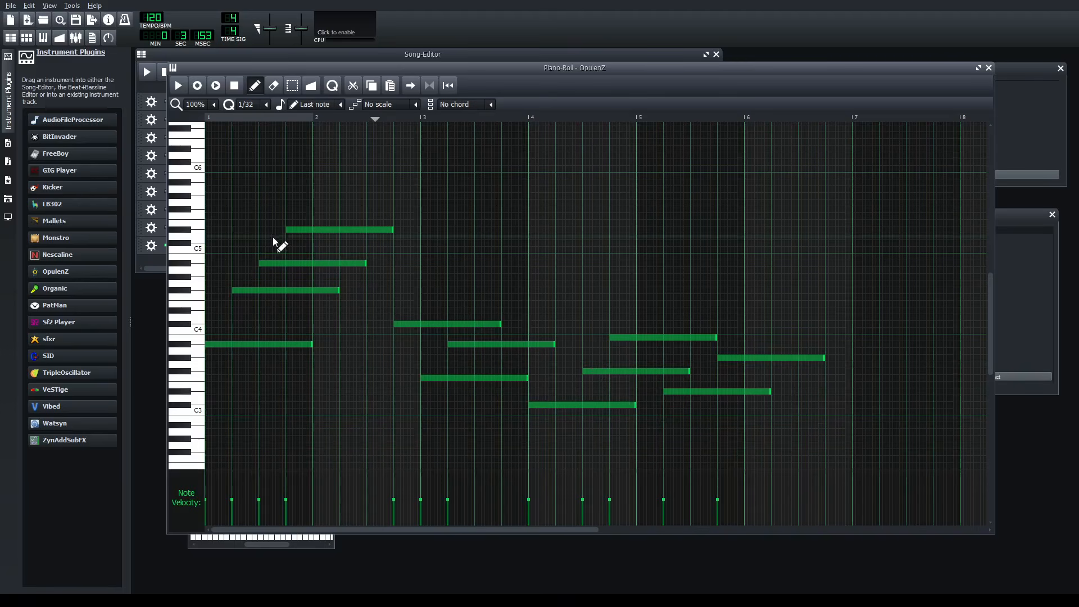
drag(367, 69, 445, 55)
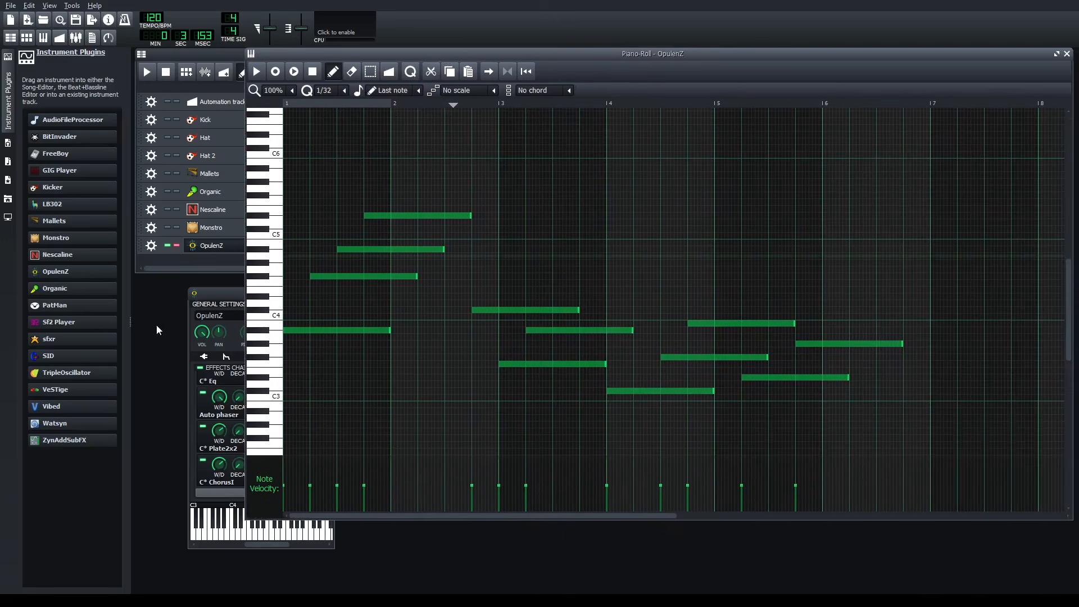
- Narrow the Piano-Roll window slightly and arrange it beside the OpulenZ instrument window so both are fully in view
drag(216, 295, 185, 292)
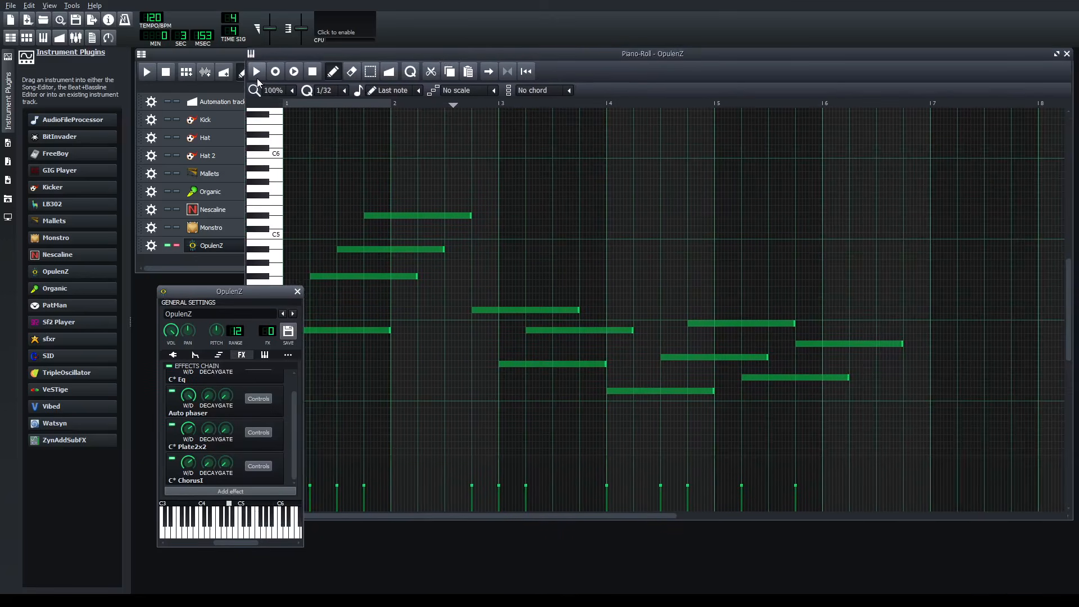
drag(235, 297, 217, 309)
drag(553, 50, 526, 86)
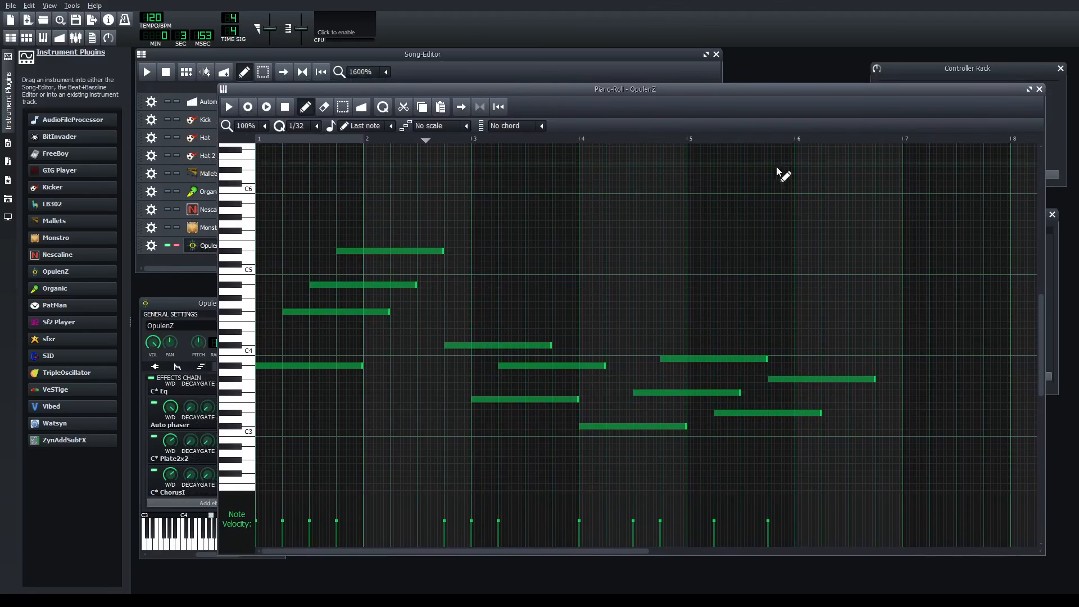
drag(1045, 555, 975, 548)
drag(502, 85, 580, 100)
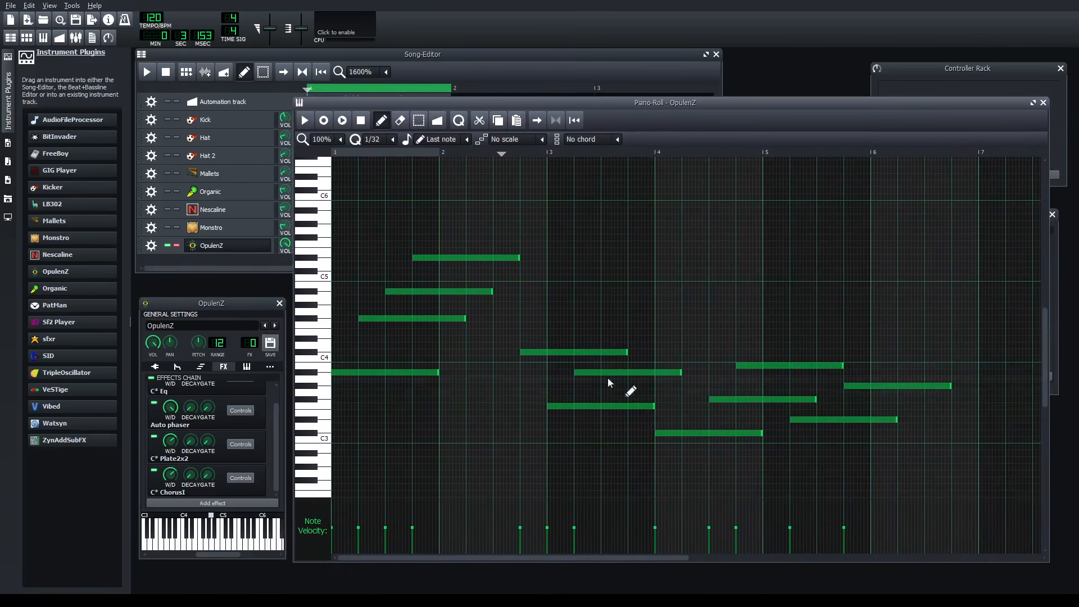
mouse_move(468, 101)
mouse_down()
mouse_move(578, 251)
mouse_move(570, 274)
mouse_move(446, 209)
mouse_move(521, 140)
mouse_move(505, 116)
mouse_move(497, 177)
mouse_move(478, 217)
mouse_move(460, 97)
mouse_move(498, 103)
mouse_move(474, 94)
mouse_up()
mouse_move(660, 97)
mouse_down()
mouse_move(748, 93)
mouse_move(704, 96)
mouse_move(644, 427)
mouse_move(729, 336)
mouse_move(758, 75)
mouse_move(751, 101)
mouse_move(743, 95)
mouse_move(694, 334)
mouse_move(676, 218)
mouse_move(681, 100)
mouse_up()
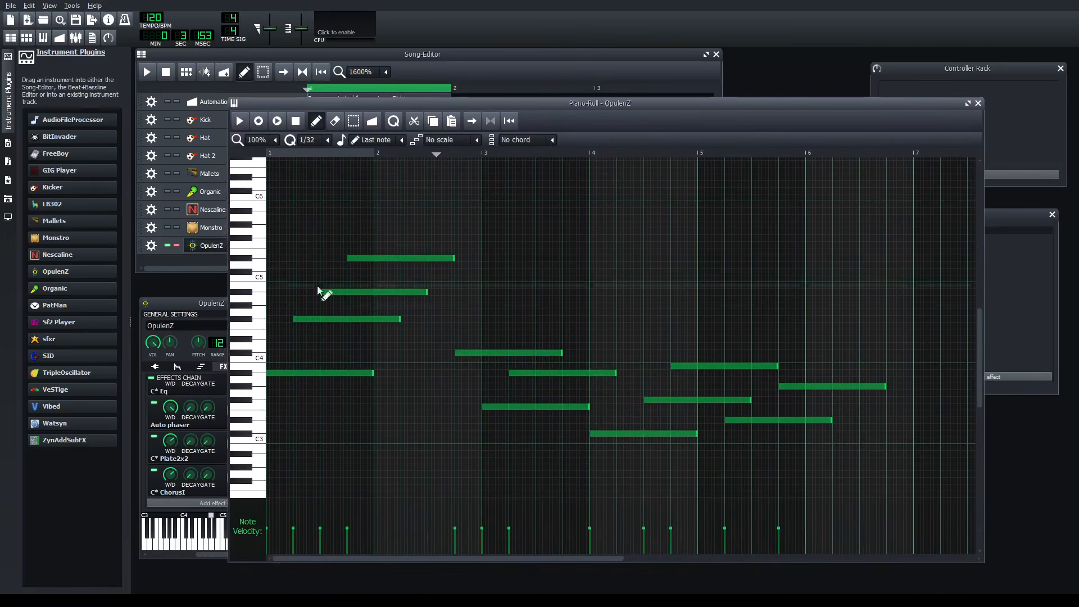
mouse_move(172, 306)
mouse_down()
mouse_move(106, 297)
mouse_move(173, 305)
mouse_up()
drag(590, 113, 660, 114)
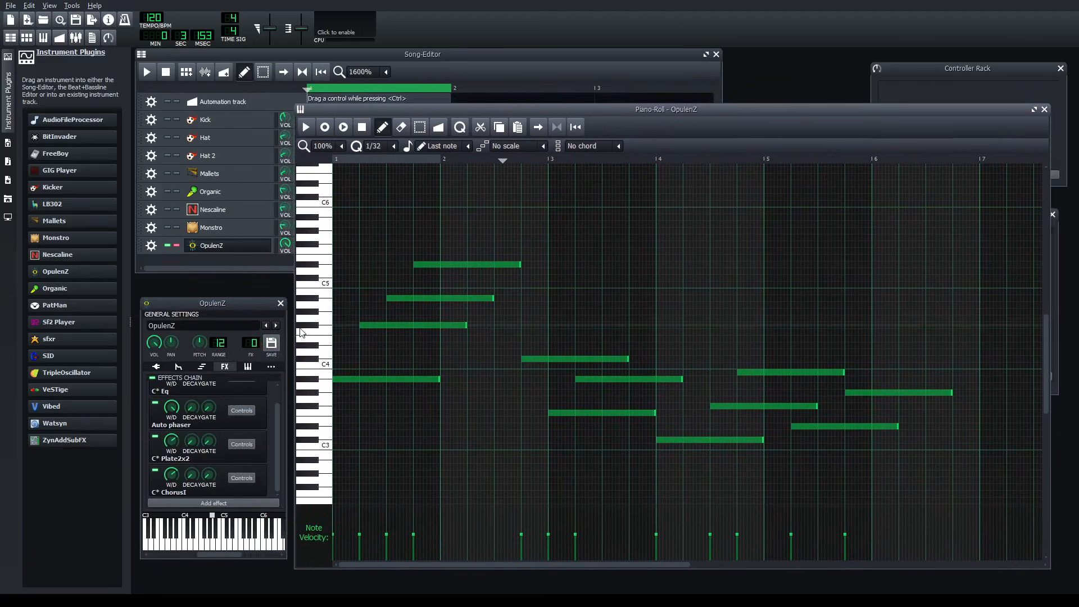
drag(222, 302, 222, 291)
drag(625, 108, 629, 123)
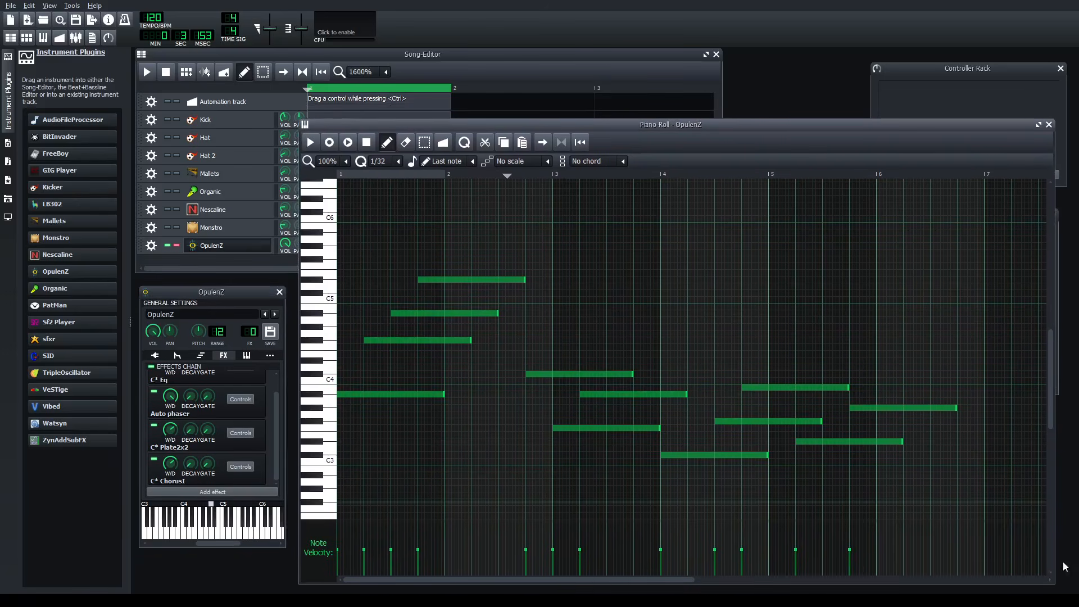
scroll(365, 247, up, 2)
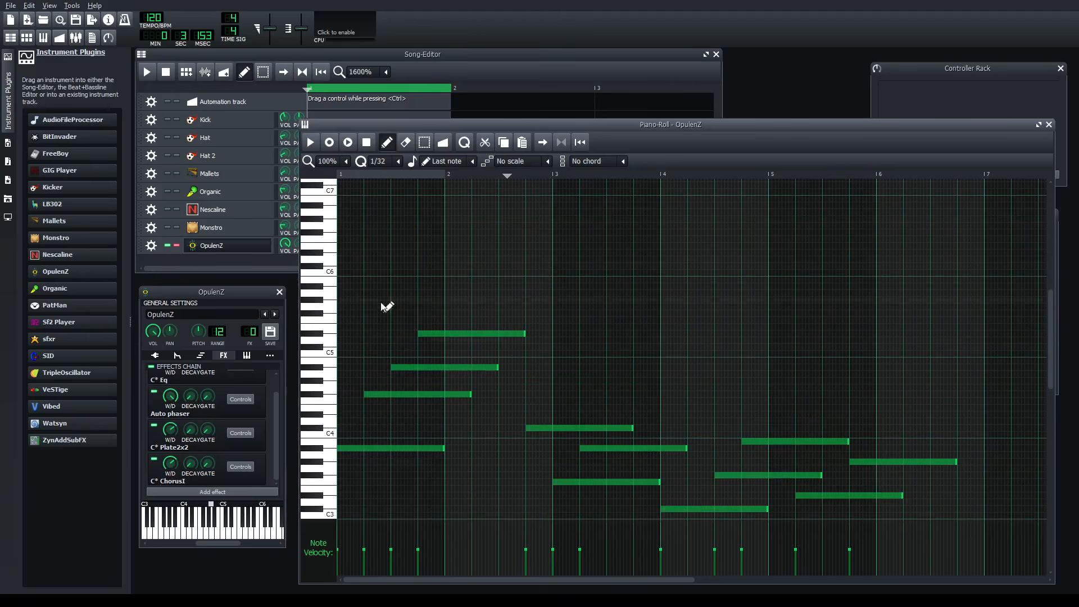
scroll(499, 480, down, 2)
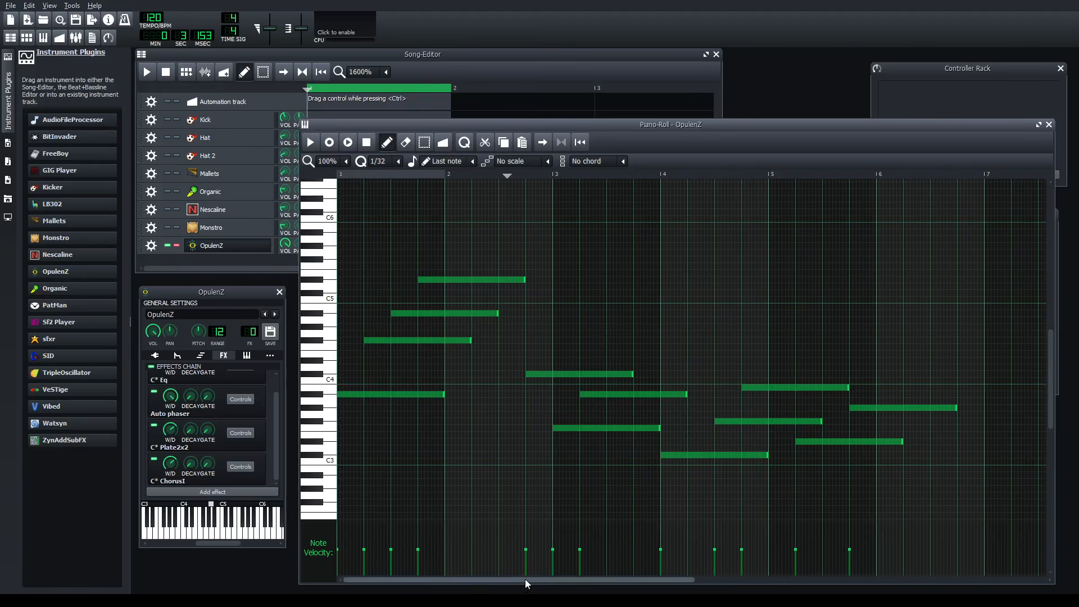
mouse_move(374, 124)
mouse_down()
mouse_move(395, 137)
mouse_move(372, 124)
mouse_move(380, 128)
mouse_up()
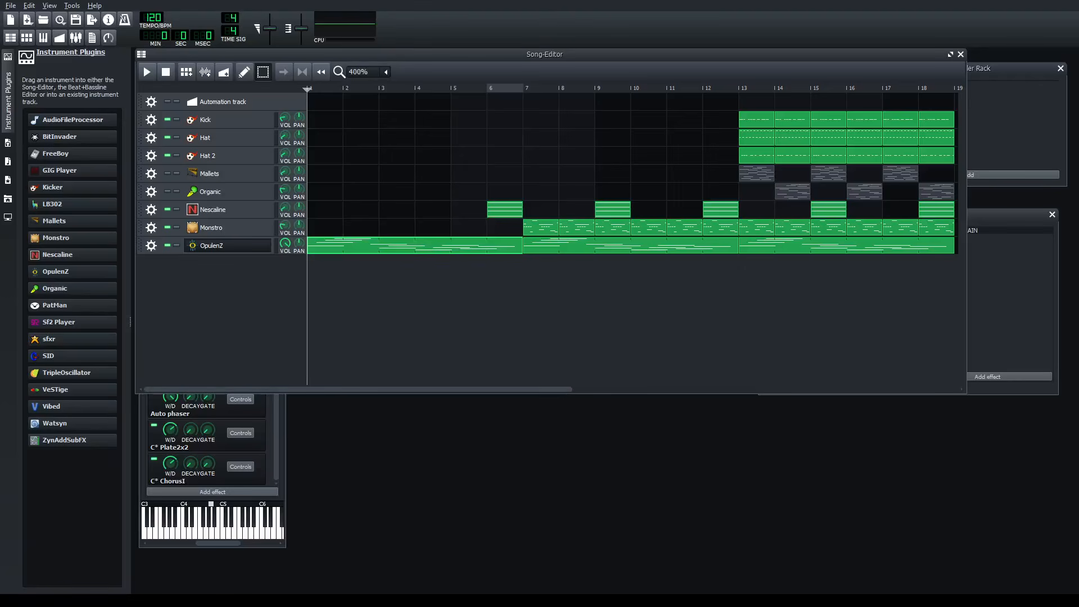
- Enlarge the Song-Editor window around the arrangement and return the playhead from bar 7 to the start of the song
drag(967, 393, 1035, 464)
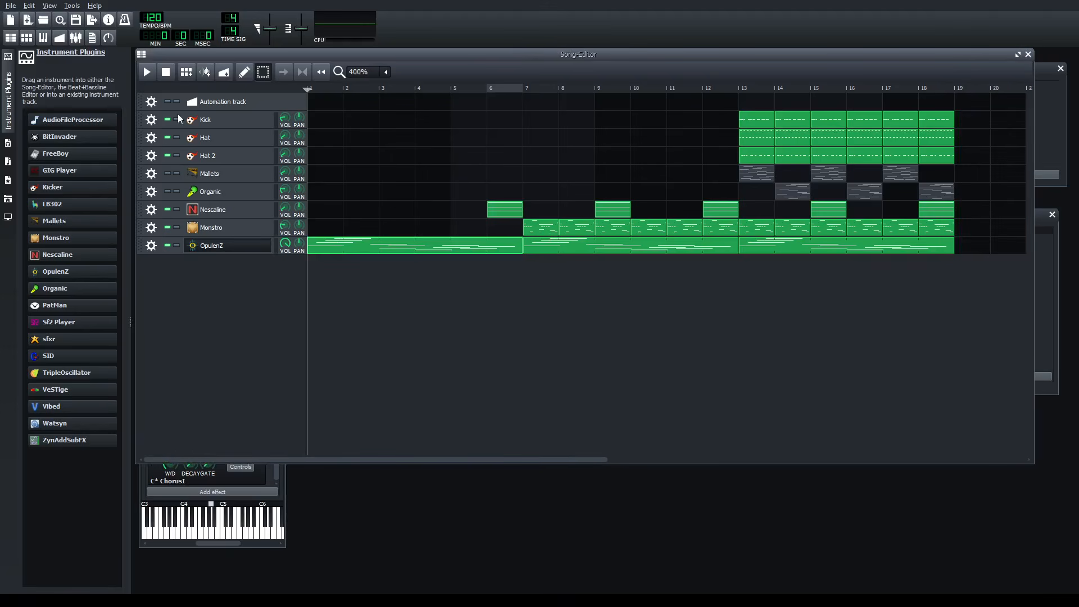
drag(486, 454, 305, 460)
click(526, 89)
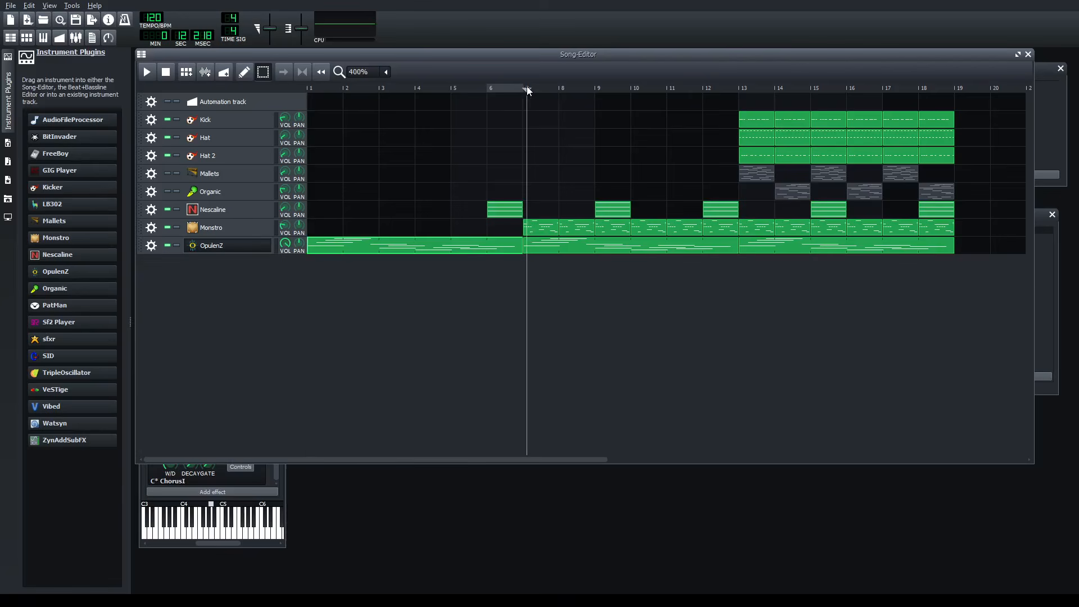
drag(528, 92, 205, 168)
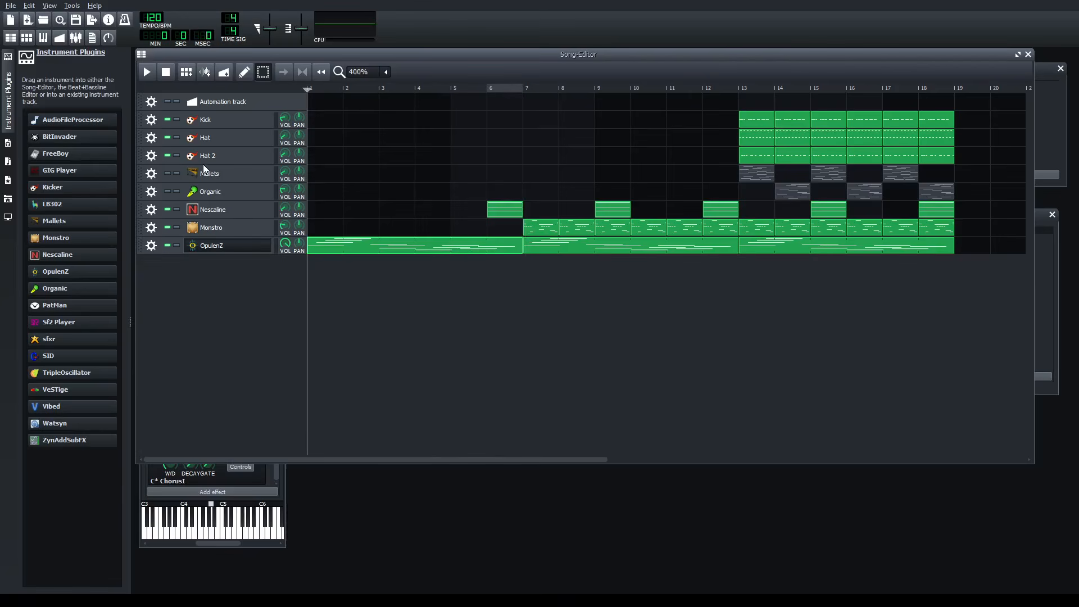
- Put the playhead at the start of the Monstro part in bar 7, solo the Monstro track and open its instrument window
click(533, 89)
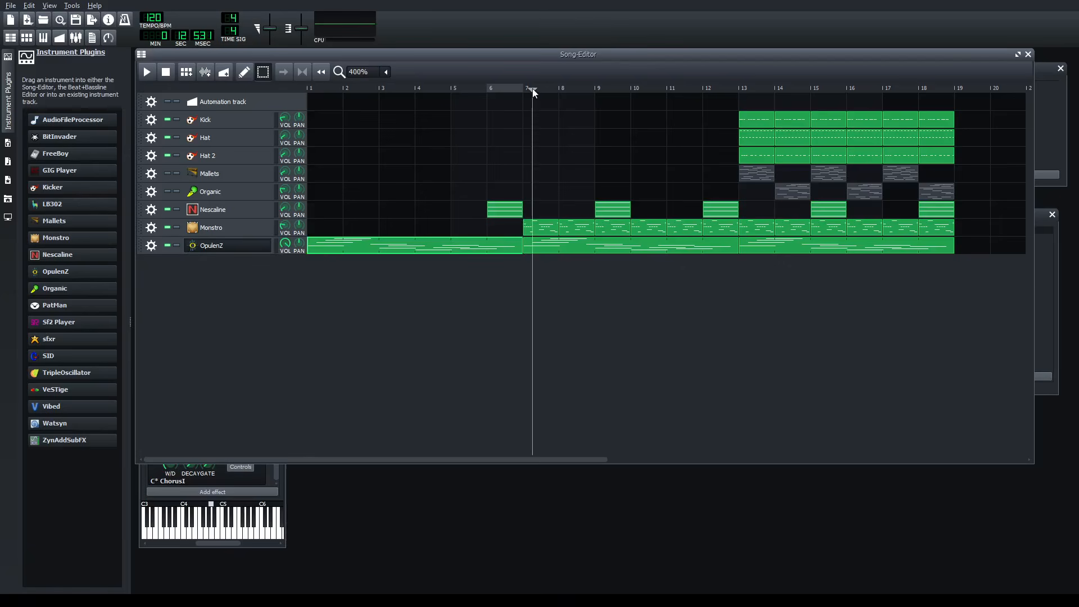
click(177, 227)
click(206, 229)
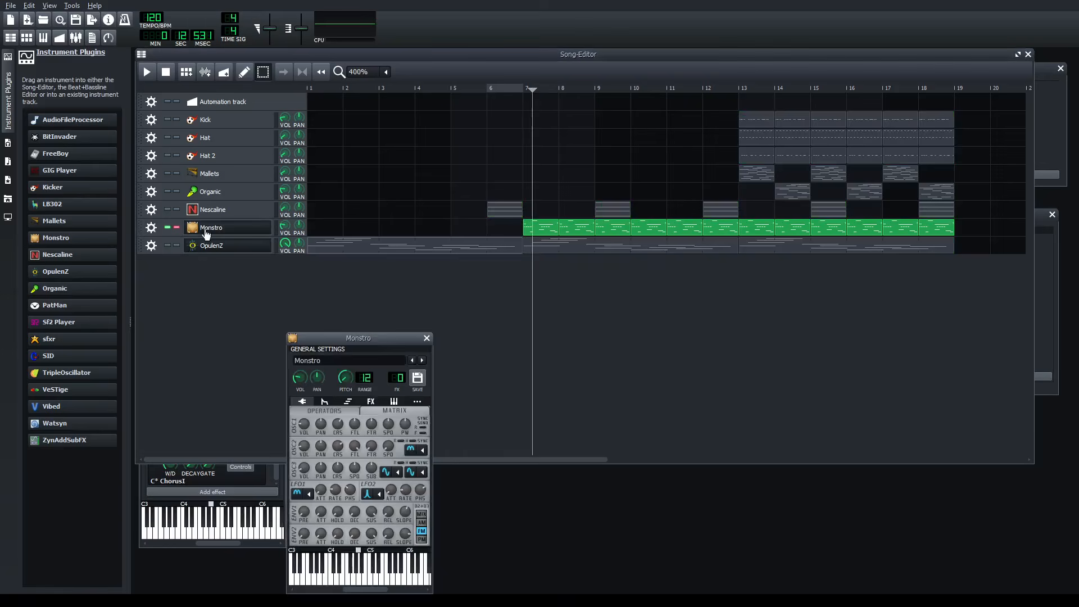
drag(353, 346, 382, 224)
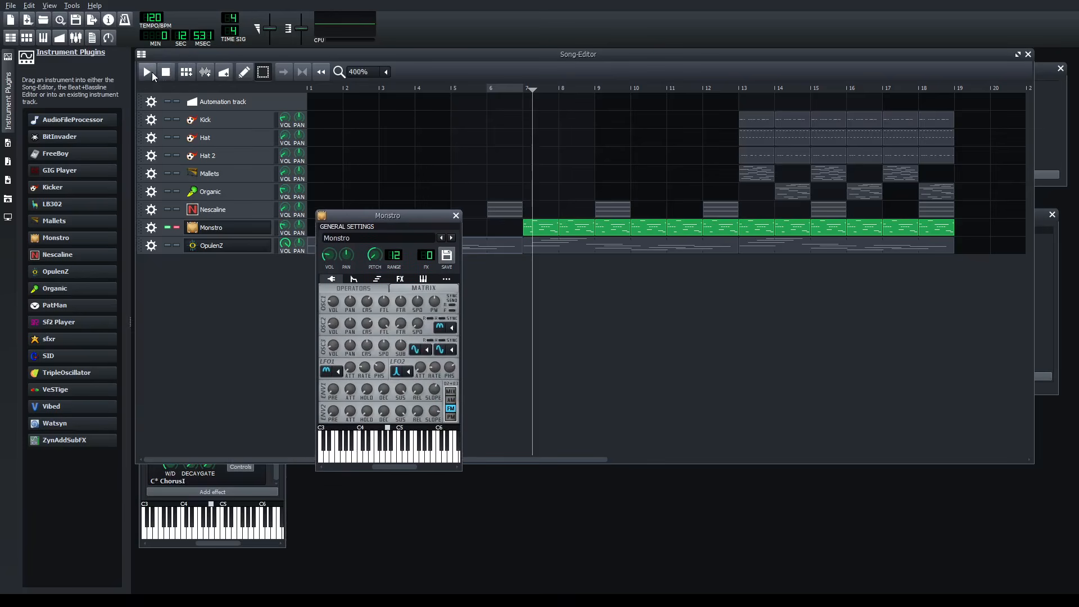
- Set the loop region to bar 7, play the soloed Monstro part in it and show the Monstro instrument window
click(153, 75)
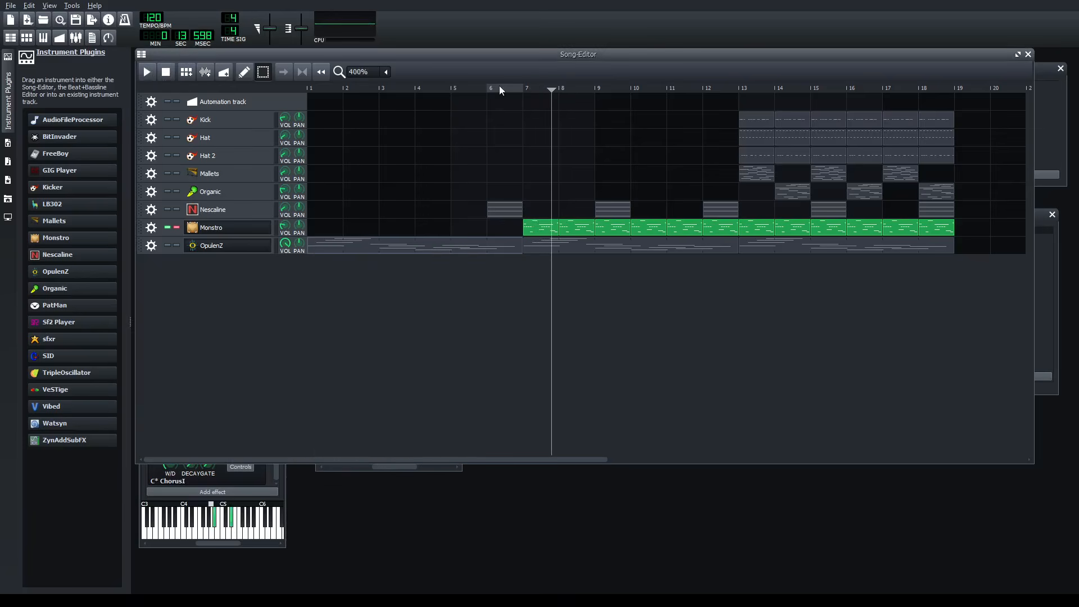
drag(511, 87, 564, 89)
click(385, 467)
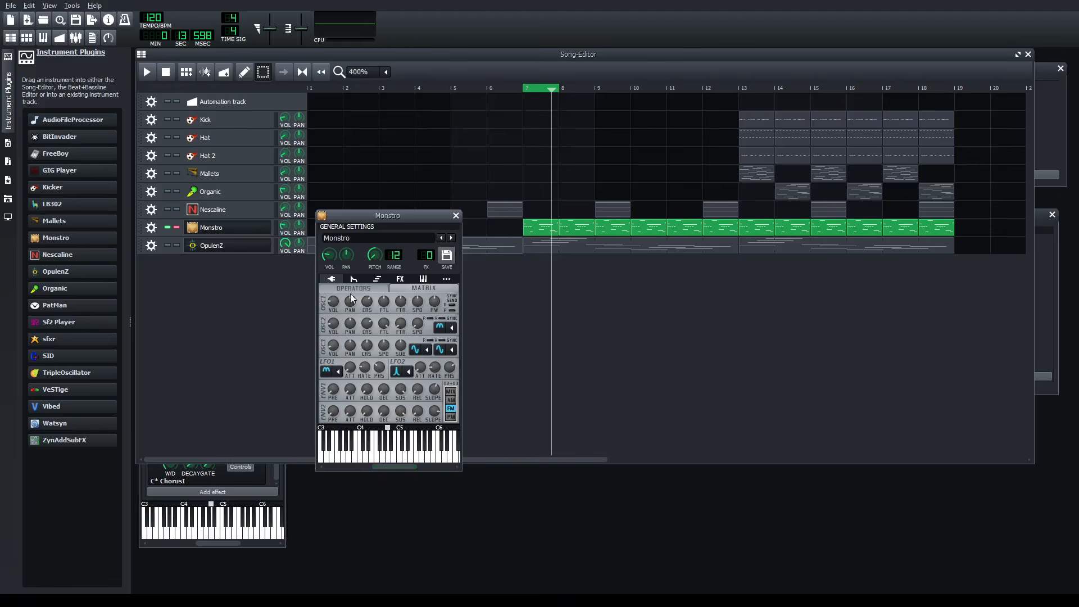
click(154, 74)
click(385, 469)
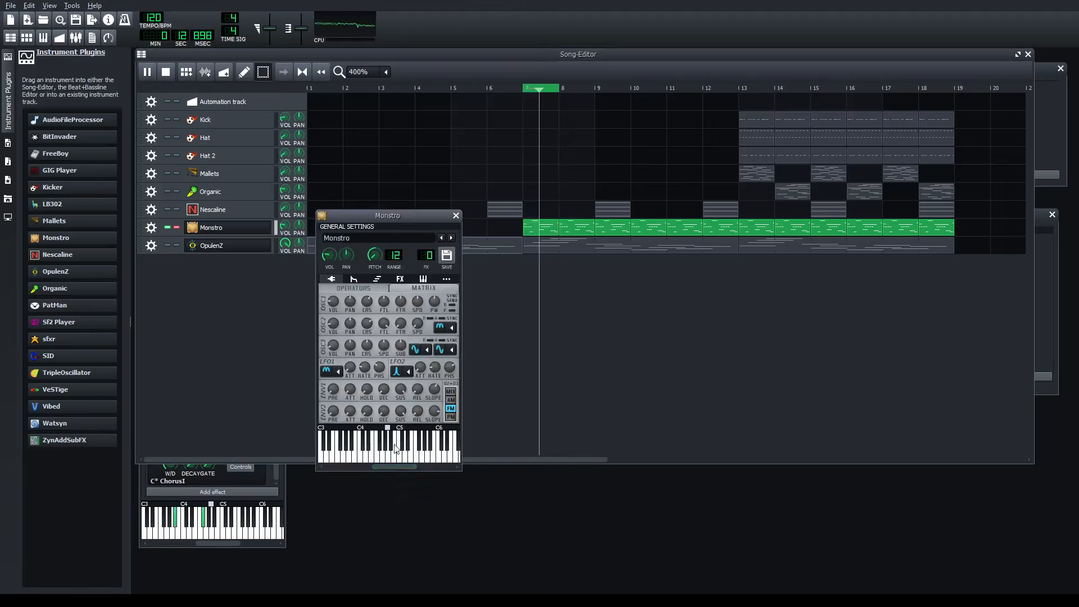
- Add the C* Plate2x2 effect to Monstro, lower its tail, raise its bandwidth and place its controls beside the instrument window
click(398, 276)
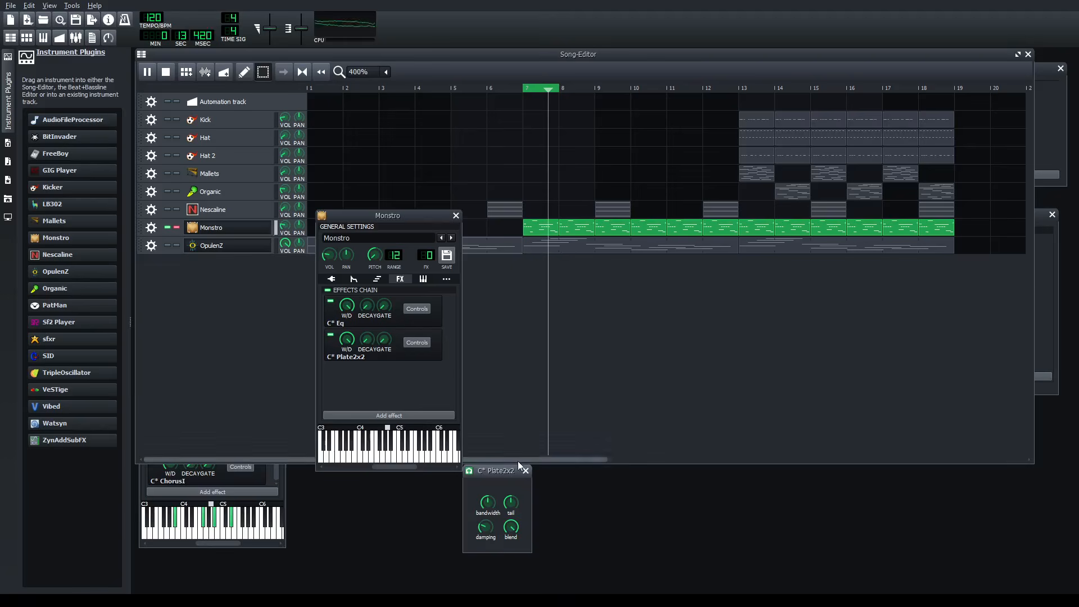
drag(514, 506, 514, 562)
drag(488, 506, 511, 387)
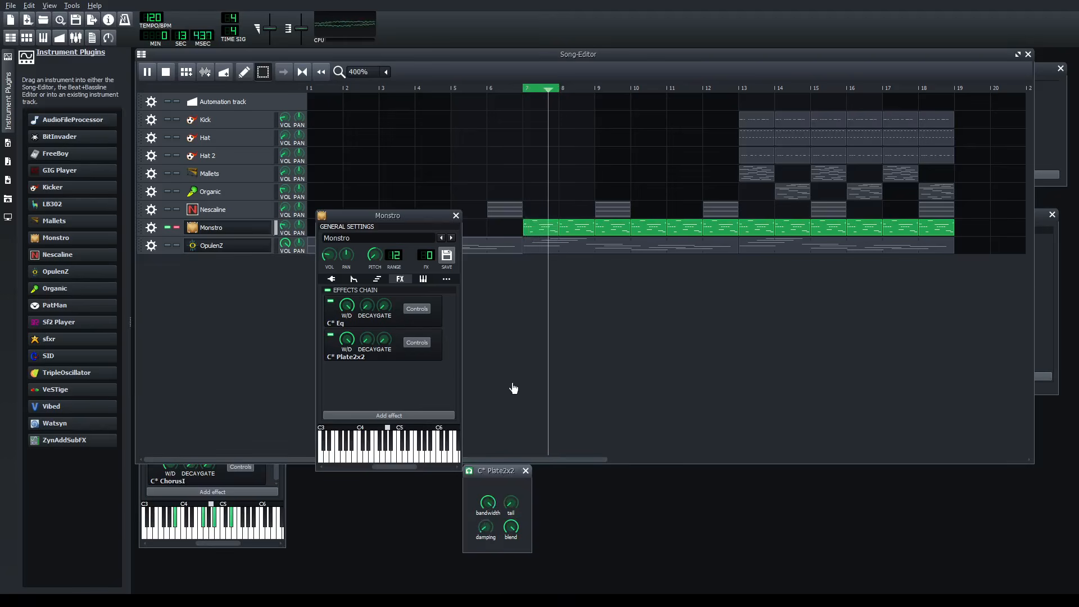
drag(494, 472, 520, 319)
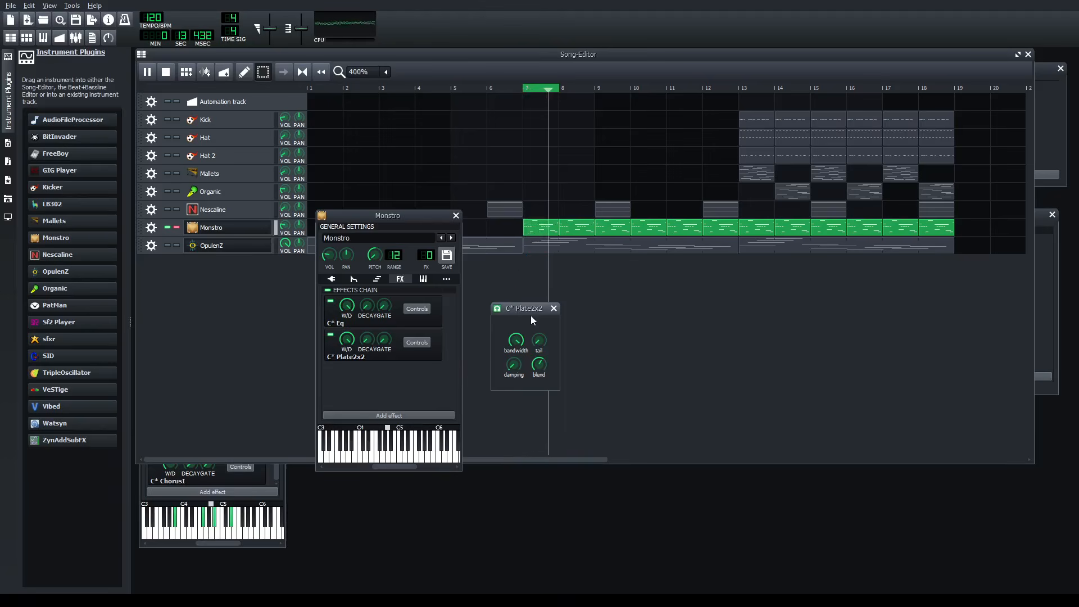
- Unmute the OpulenZ track to hear it together with Monstro, and mute it again
click(167, 246)
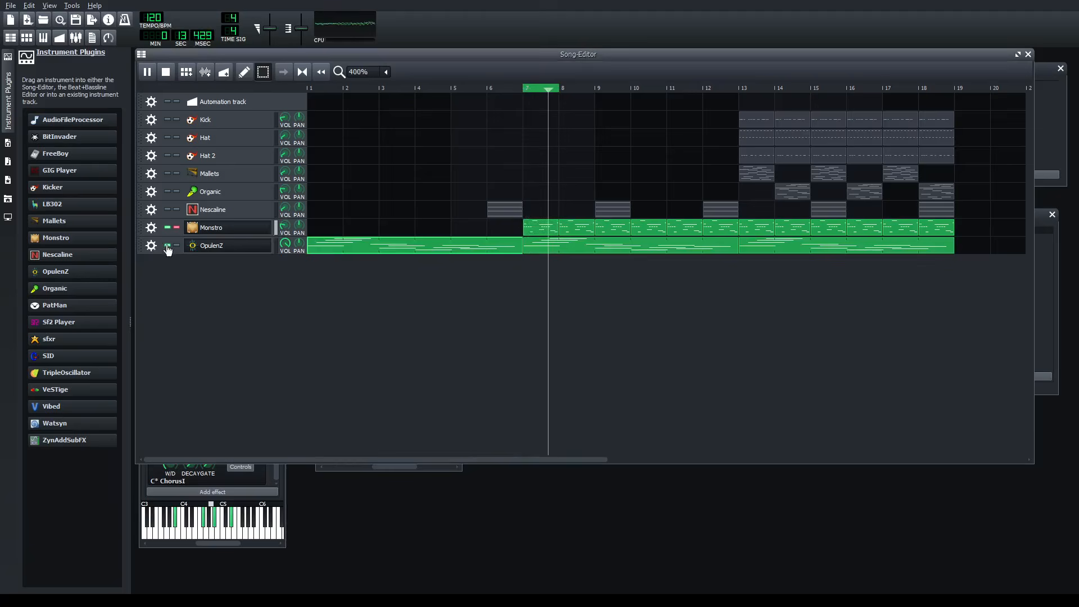
click(167, 246)
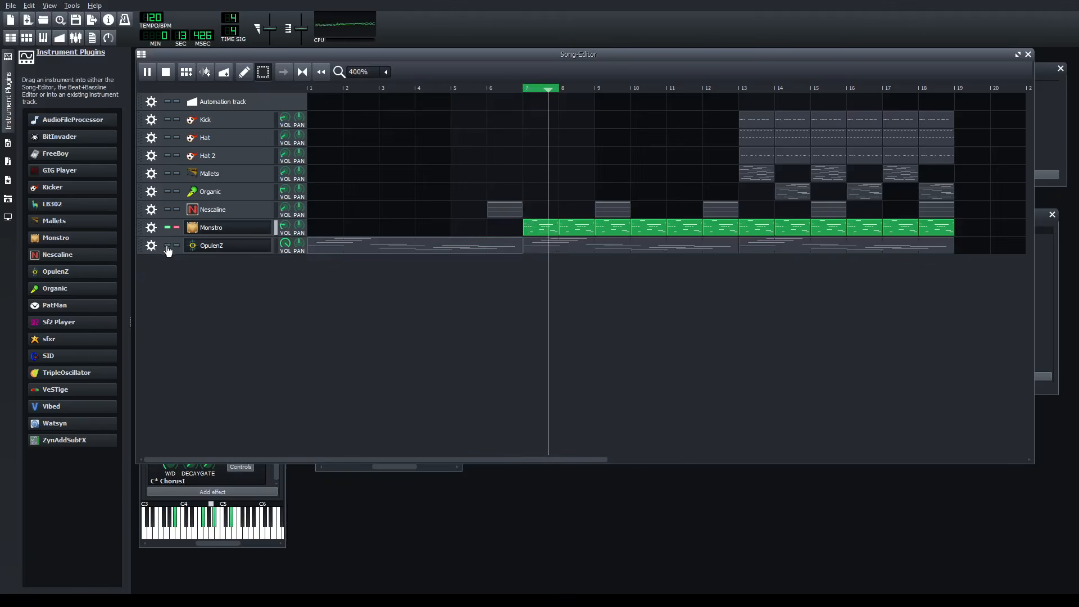
- Add the Calf MultiChorus LADSPA effect to the Monstro effects chain and close its controls and the Monstro window
click(436, 467)
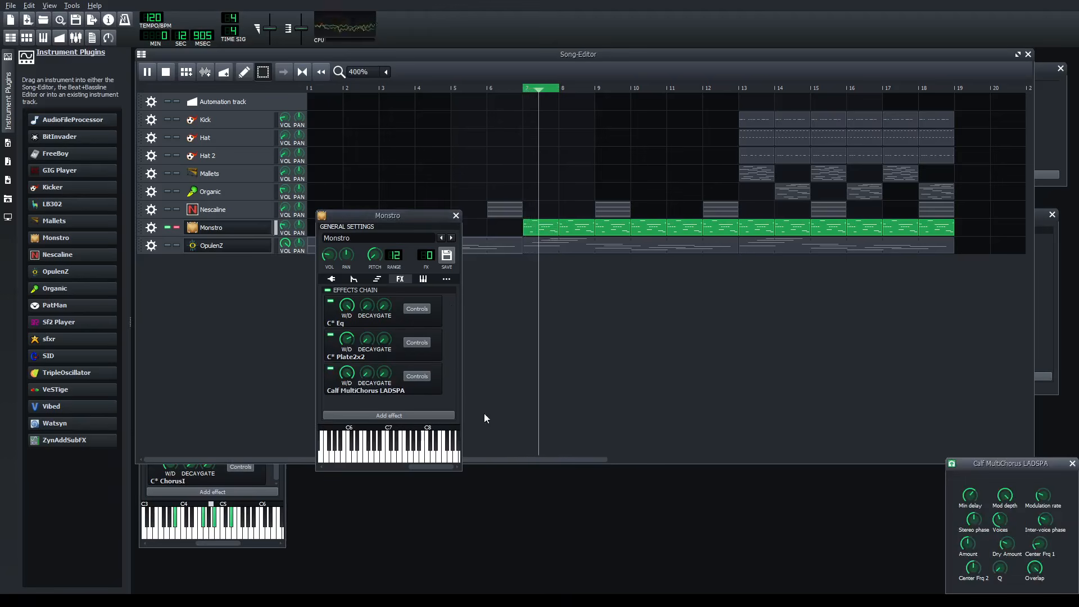
drag(973, 462, 531, 287)
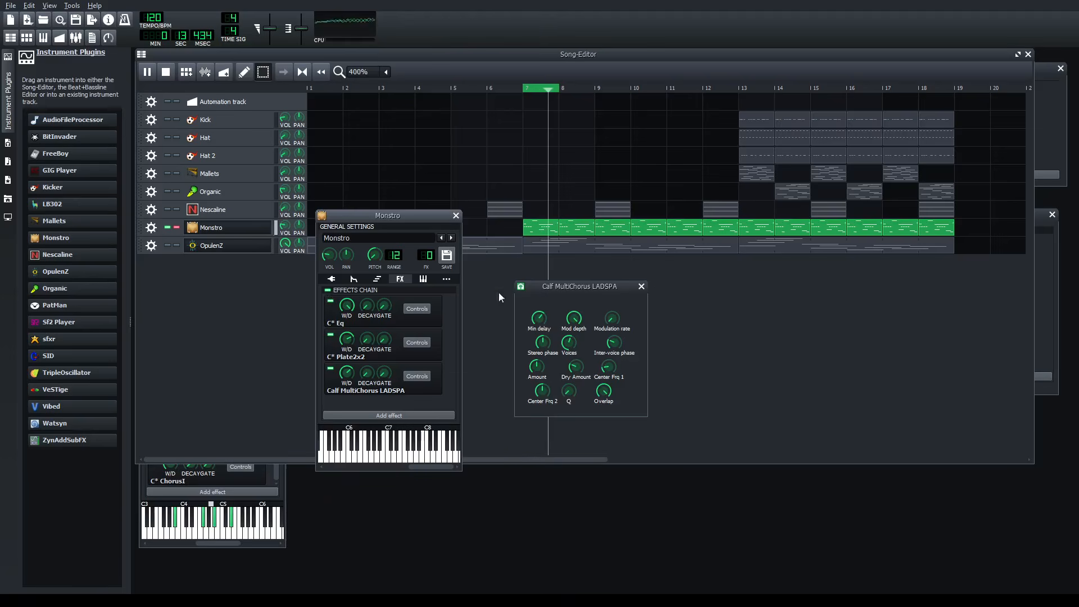
click(642, 286)
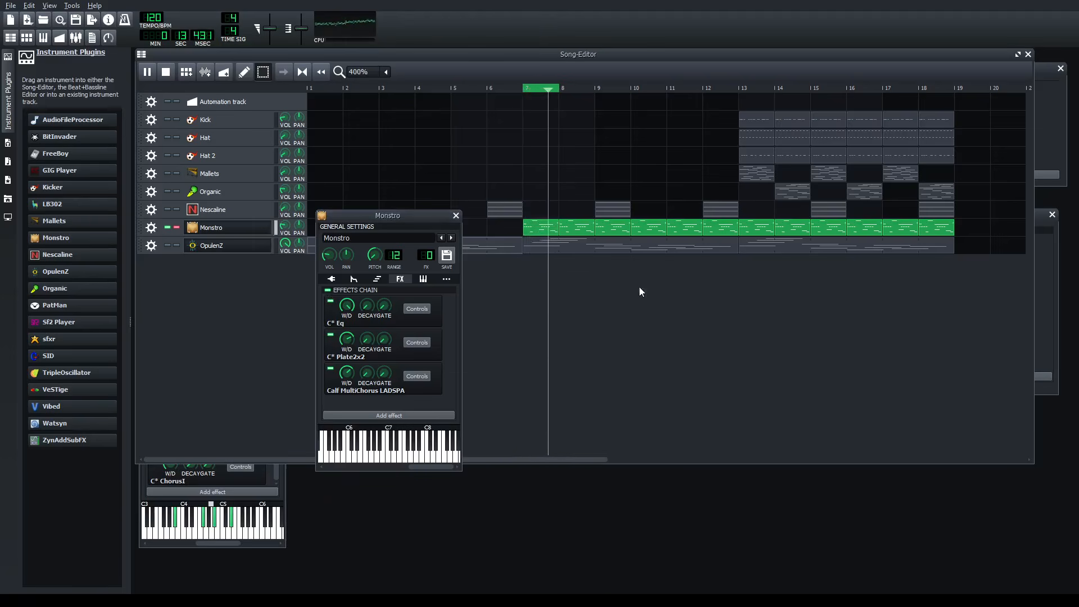
click(456, 215)
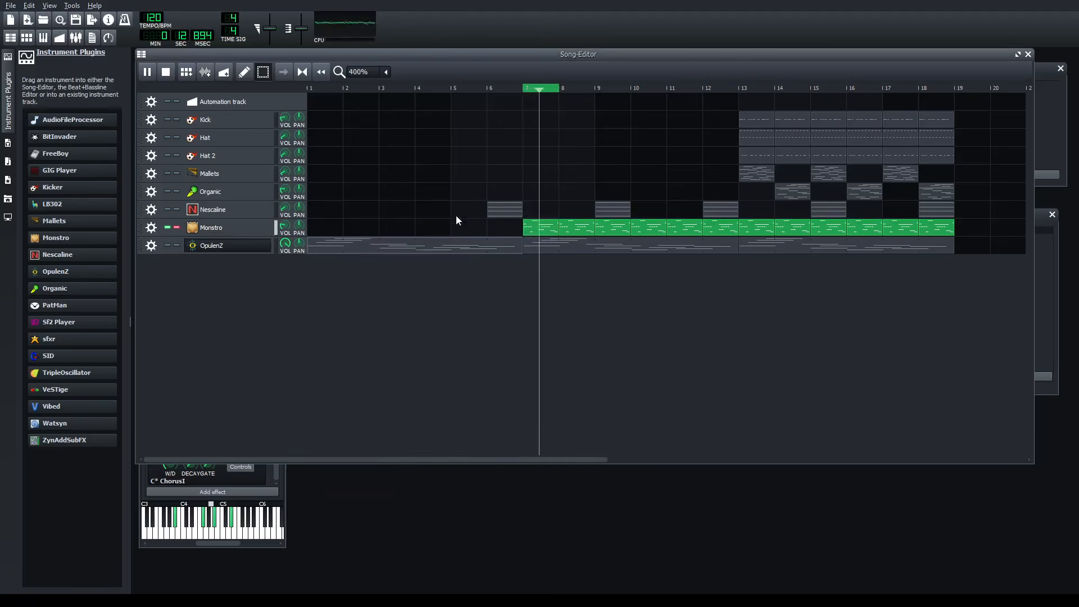
- Play the full arrangement with Monstro unsoloed, looping off and the Song-Editor zoomed to 200%, and pause around bar 16
click(177, 227)
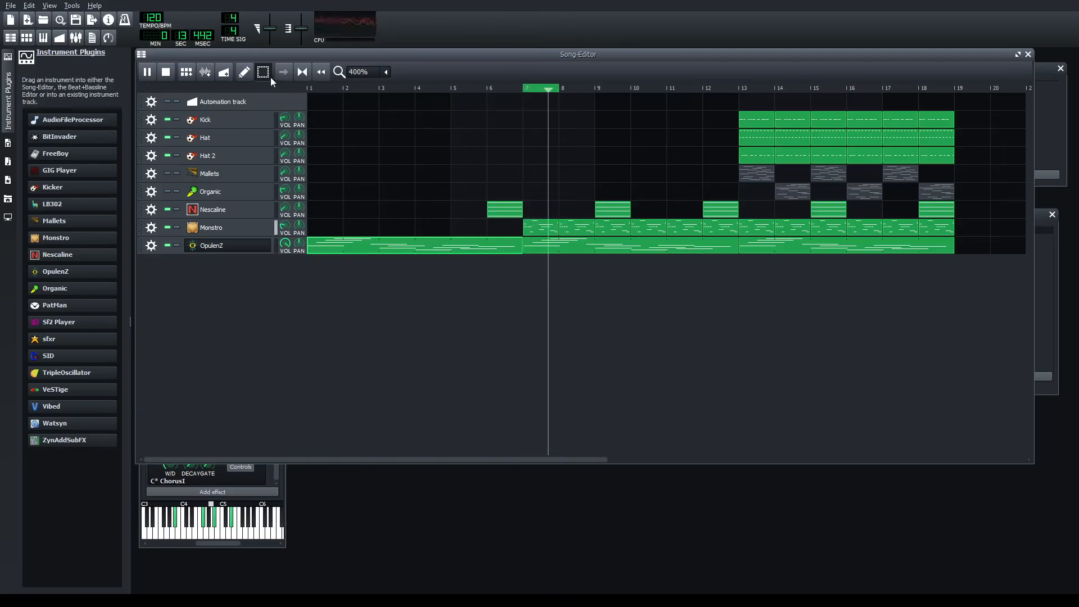
click(304, 72)
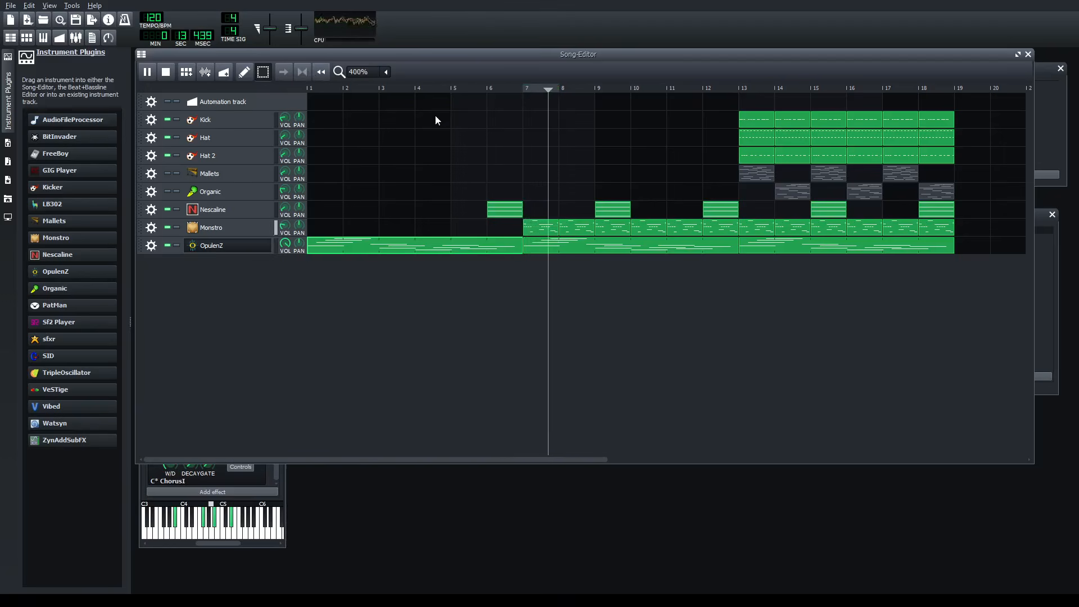
ctrl+scroll(528, 403, down, 1)
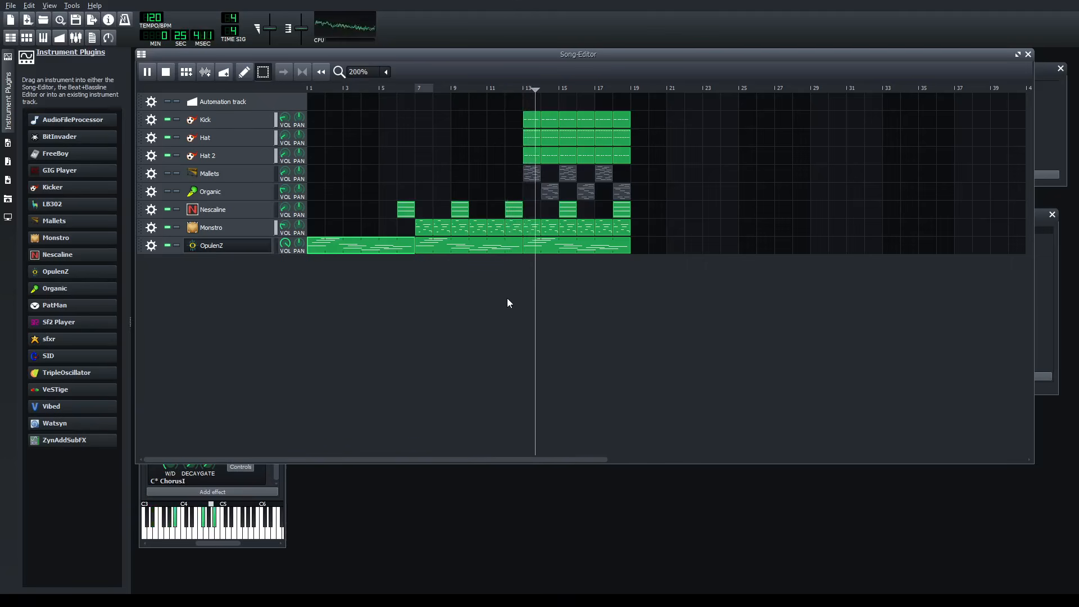
click(149, 77)
- Add the Calf MultiChorus LADSPA effect used in Monstro's effects chain to the Kick track, placing its controls beside the Kick window
click(238, 119)
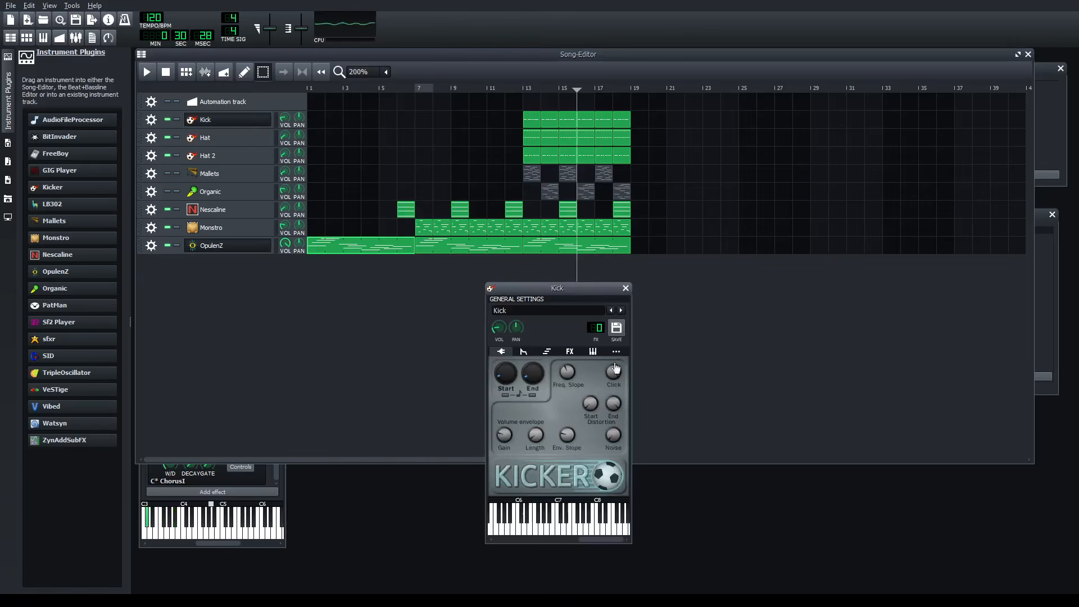
click(570, 352)
click(560, 487)
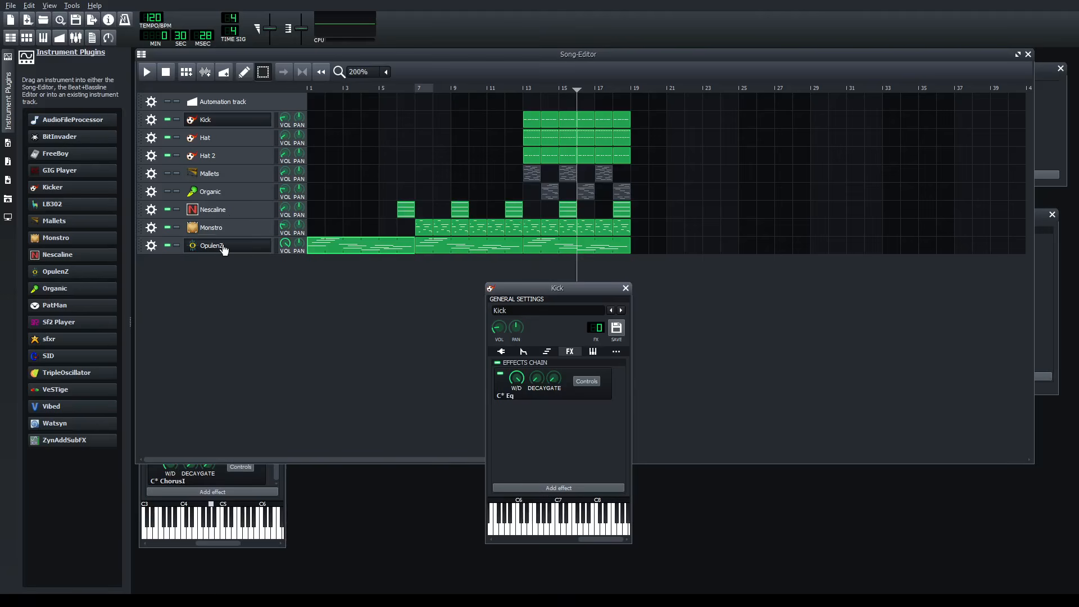
click(235, 230)
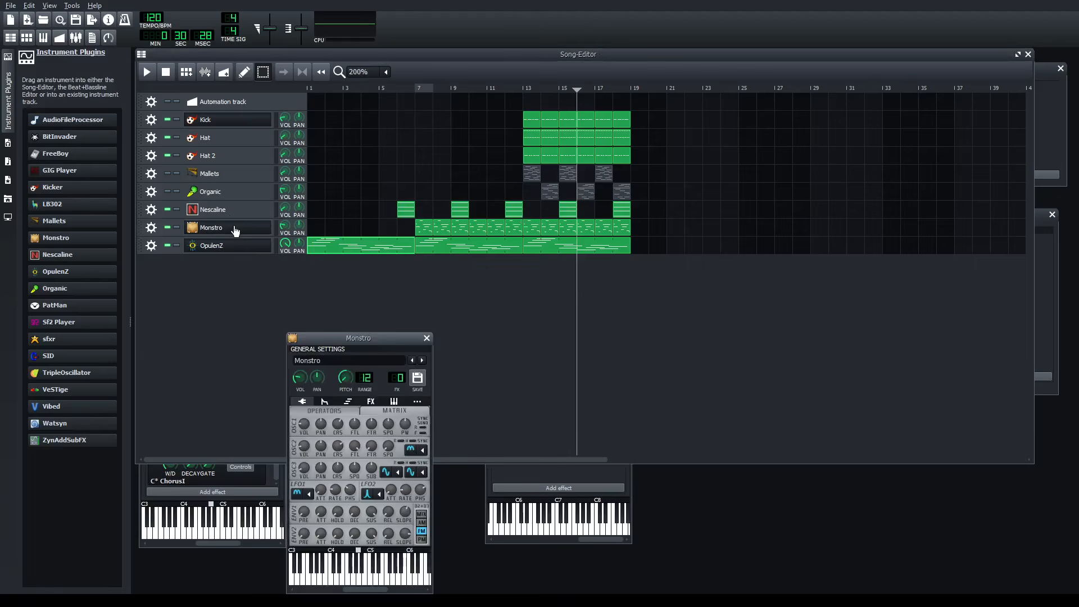
click(371, 402)
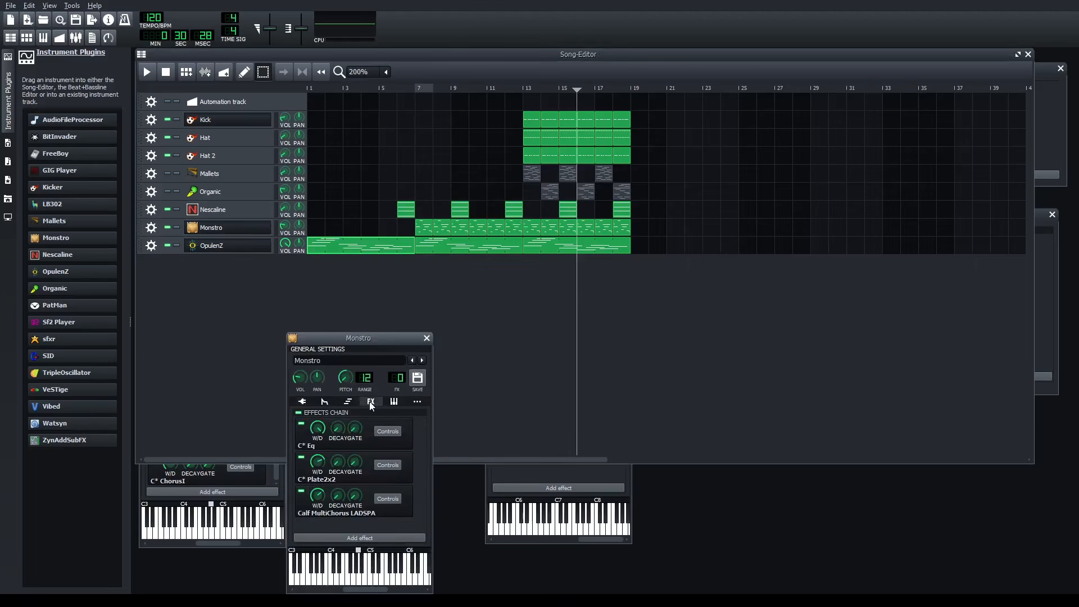
click(426, 337)
click(488, 483)
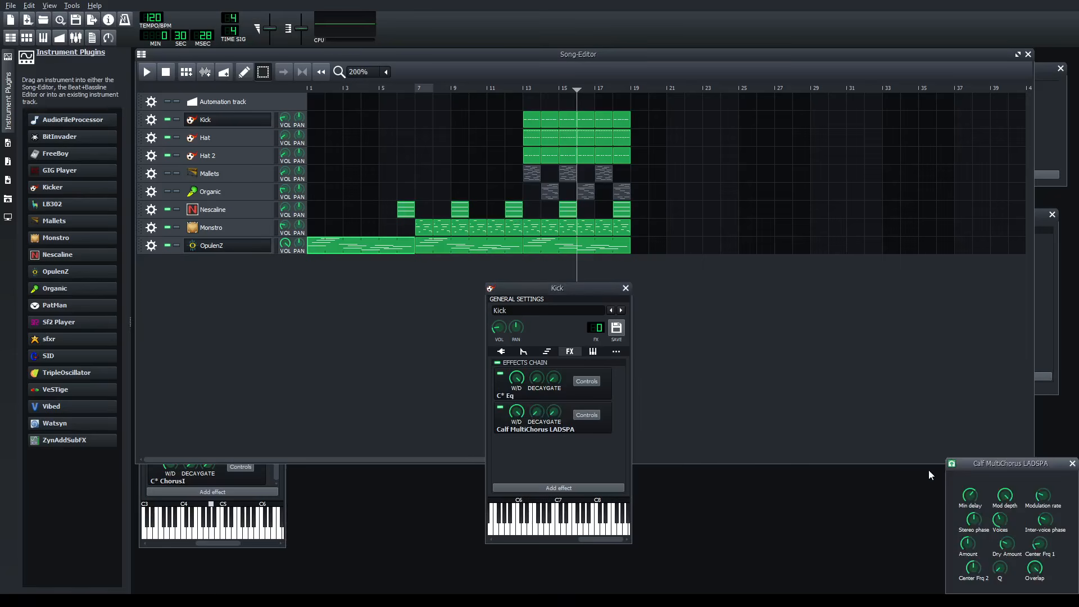
drag(978, 462, 722, 306)
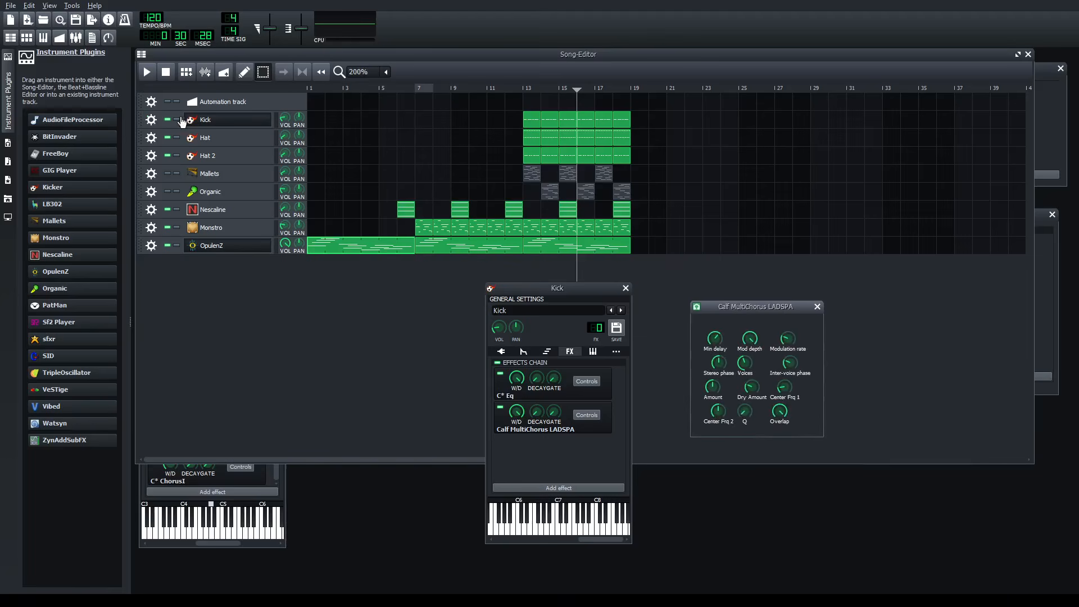
- Solo the Kick track, loop bar 13 during playback and bring the Kick instrument window back into view
click(176, 119)
right_click(528, 89)
middle_click(529, 89)
middle_click(535, 88)
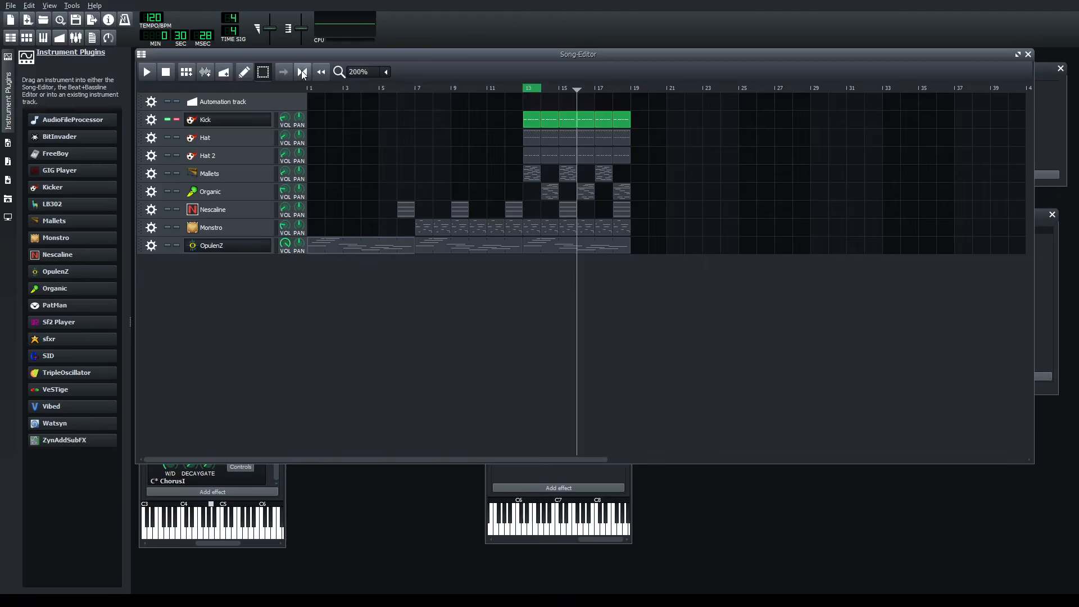
click(518, 471)
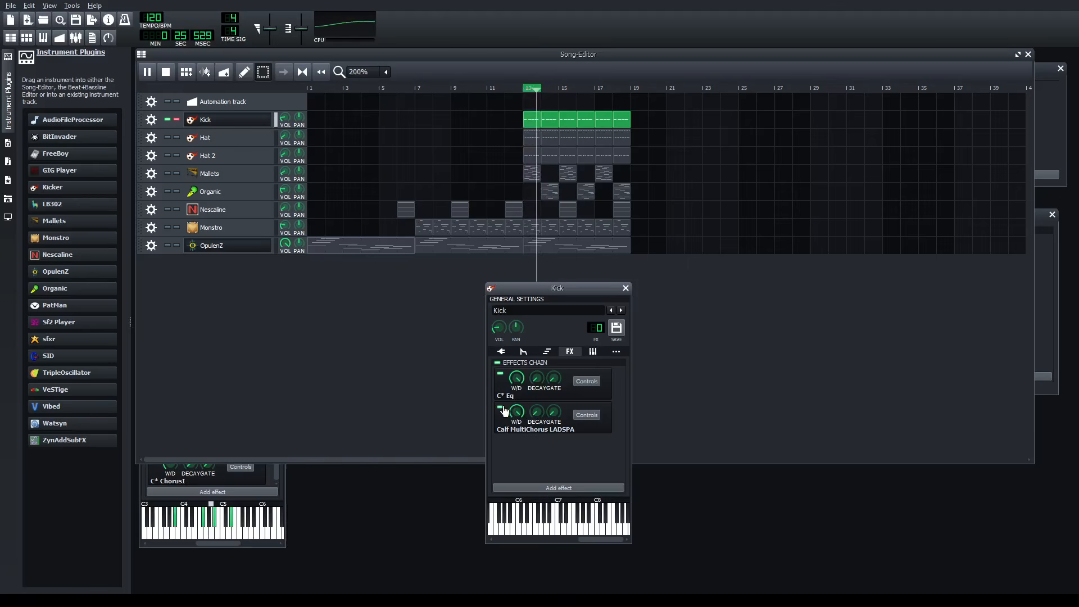
- Adjust the min delay, modulation rate and wet/dry amount of the Kick's MultiChorus, unsoloing Kick to hear it in the full mix
click(586, 415)
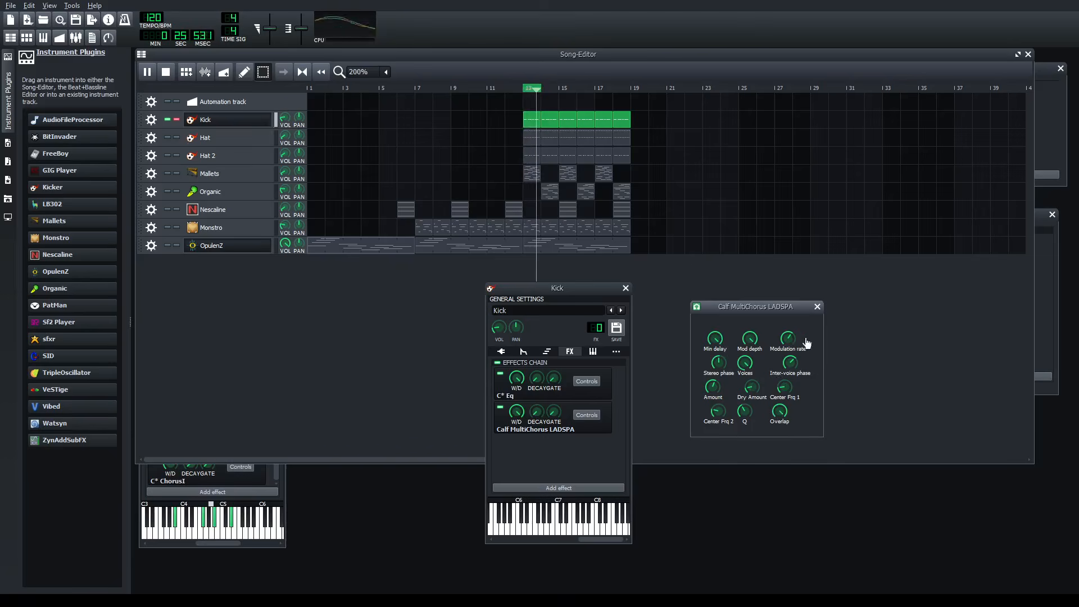
click(181, 119)
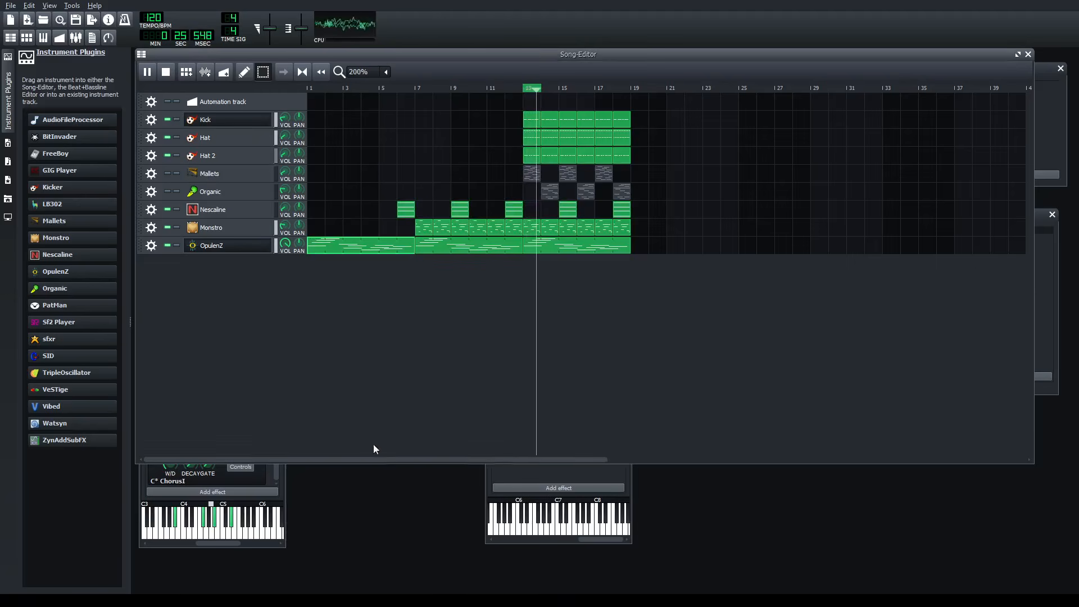
click(499, 477)
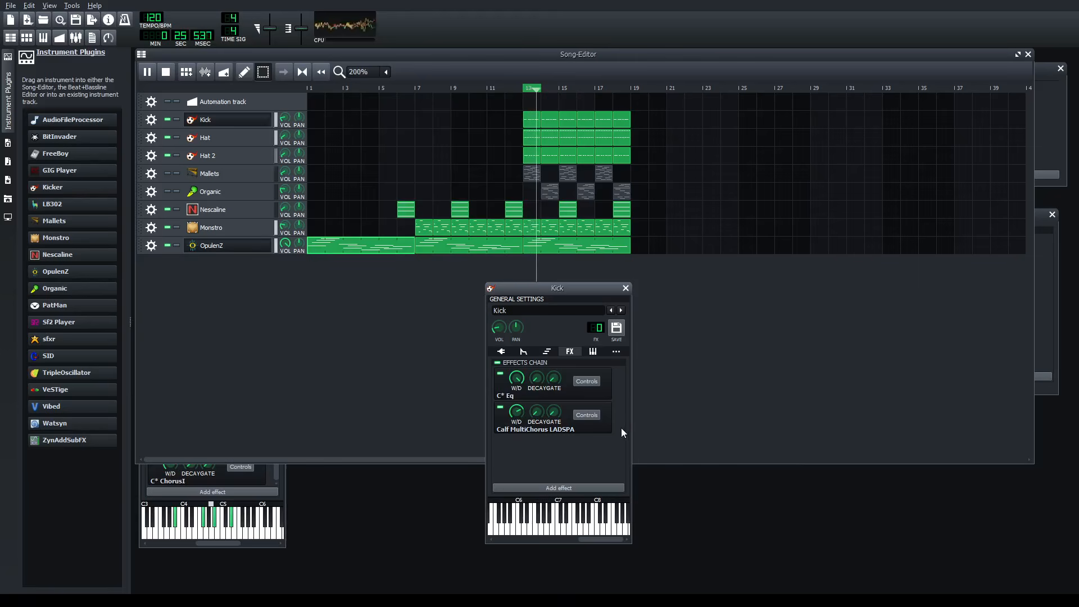
click(592, 414)
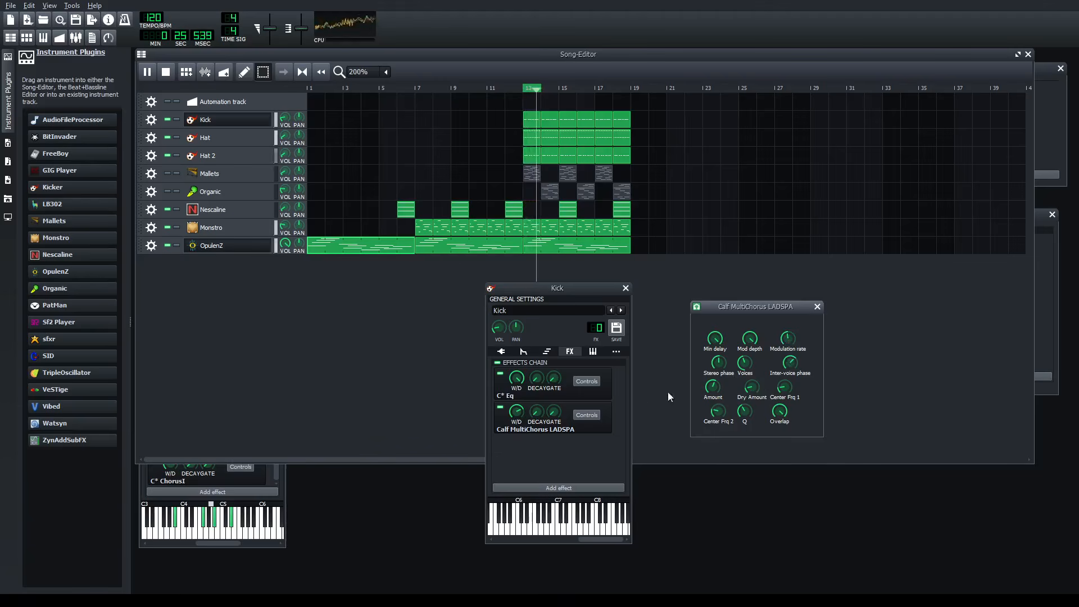
drag(519, 412, 521, 416)
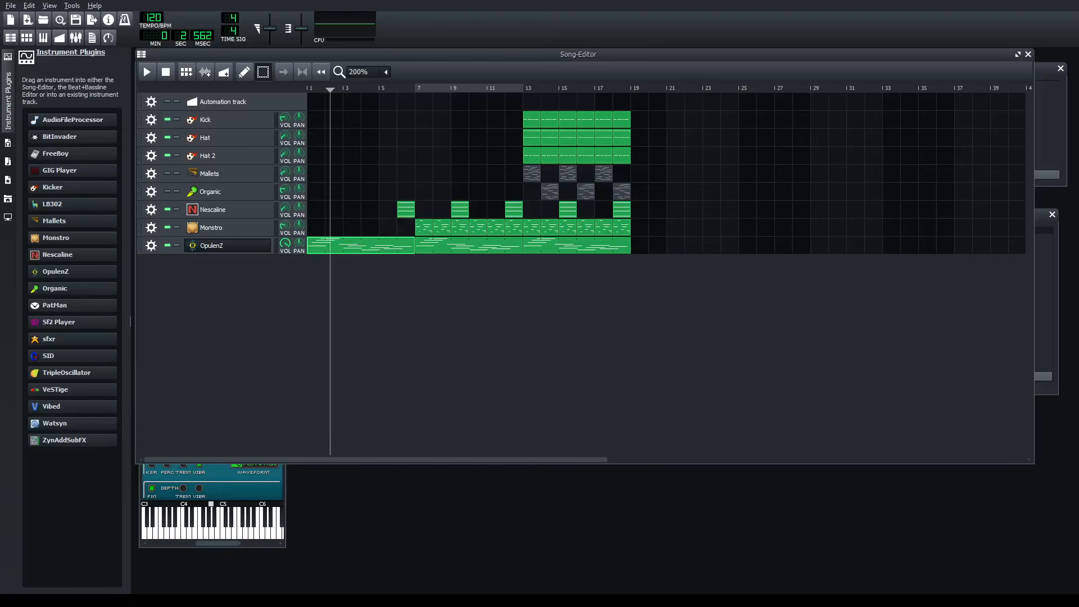
- Move the loop region from bar 13 to bar 1 at the start of the song and stop playback
drag(522, 88, 353, 83)
drag(448, 92, 340, 86)
click(305, 74)
click(312, 92)
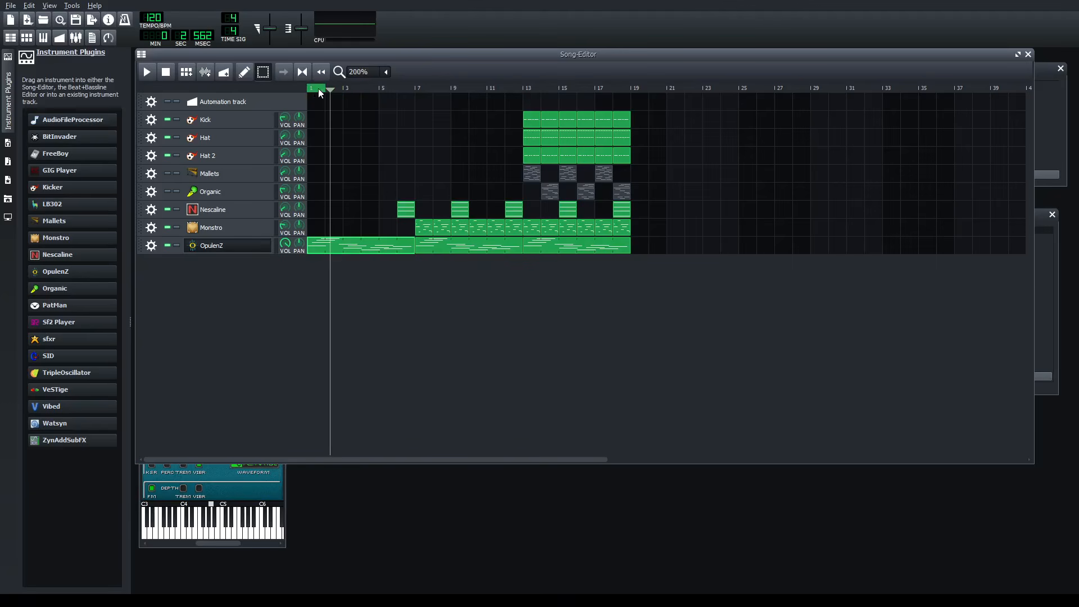
- Set the loop region to span the first OpulenZ clip, from bar 1 to bar 7
drag(348, 93, 385, 94)
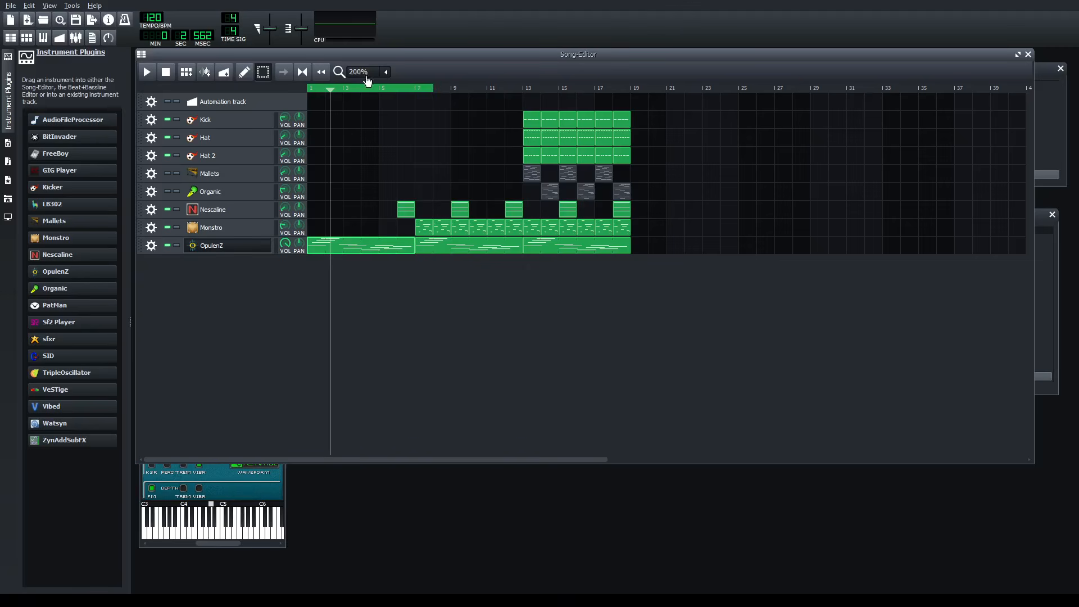
right_click(355, 93)
middle_click(450, 88)
middle_click(451, 88)
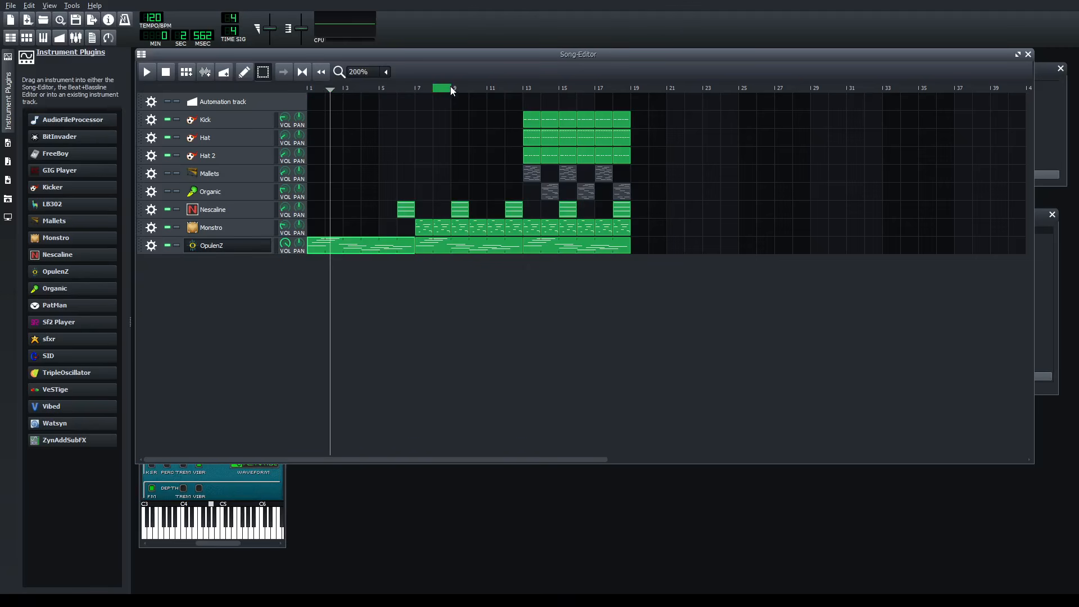
middle_click(365, 88)
middle_click(365, 88)
right_click(440, 93)
middle_click(440, 93)
middle_click(316, 91)
right_click(317, 91)
right_click(313, 89)
right_click(394, 91)
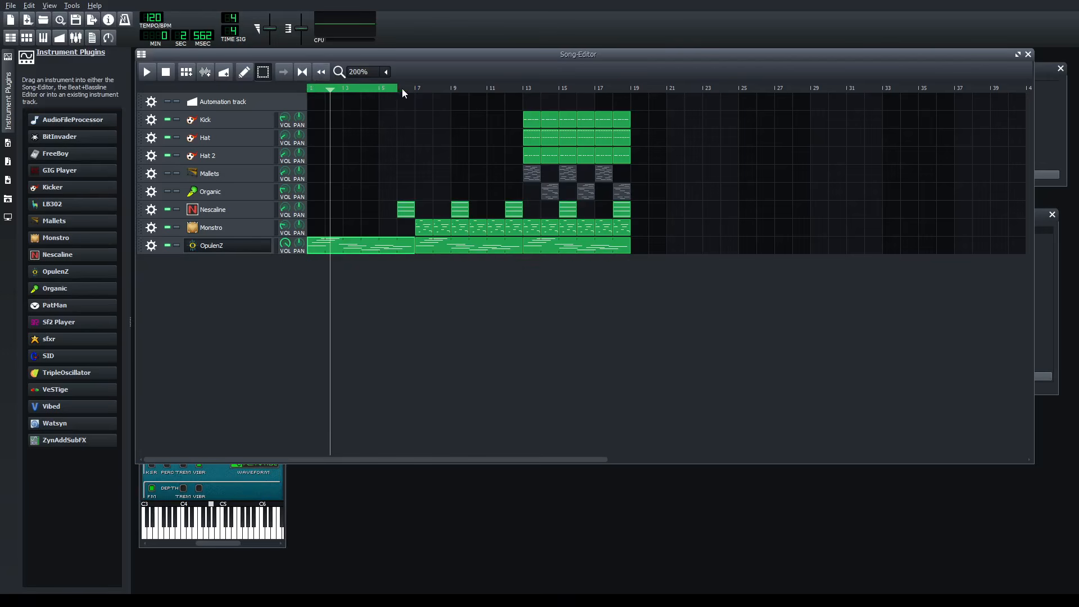
- Move the OpulenZ instrument window below the clips and add the Calf MultiChorus LADSPA effect to its effects chain
click(262, 488)
click(224, 356)
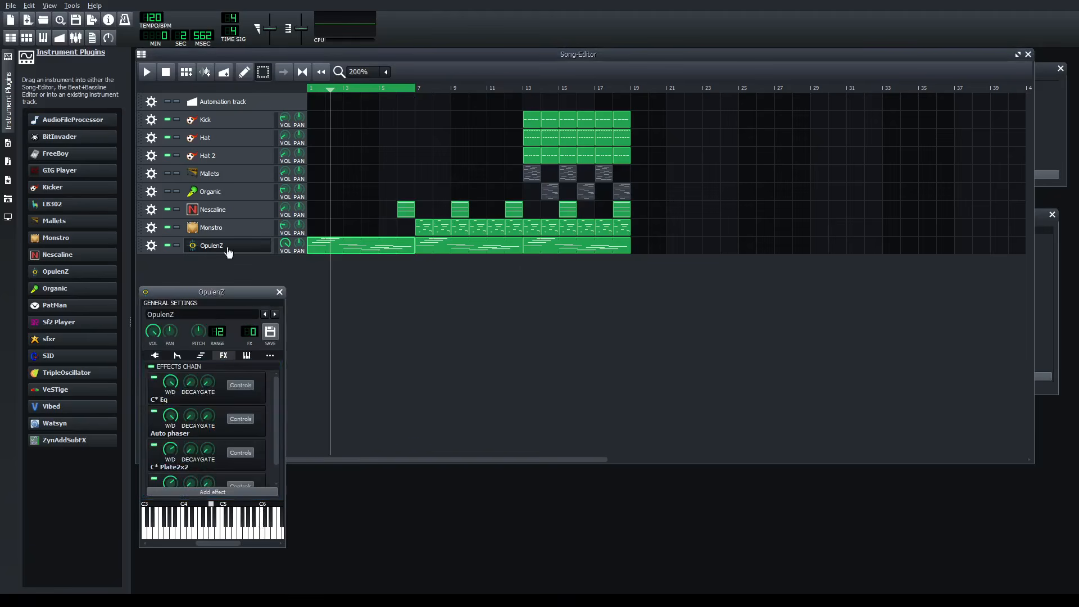
drag(238, 295, 530, 304)
scroll(512, 456, down, 1)
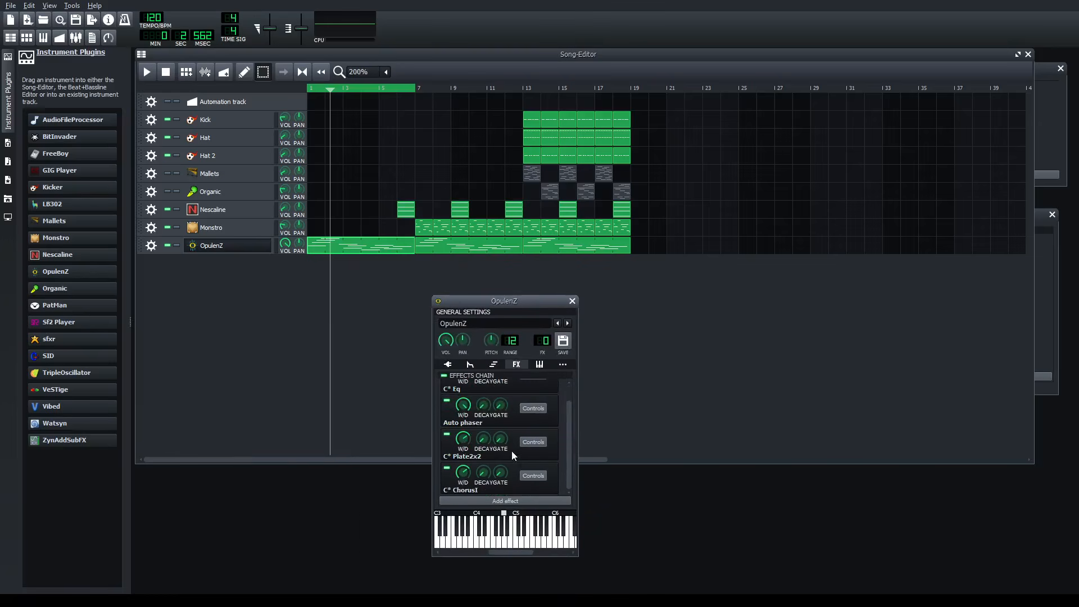
click(517, 501)
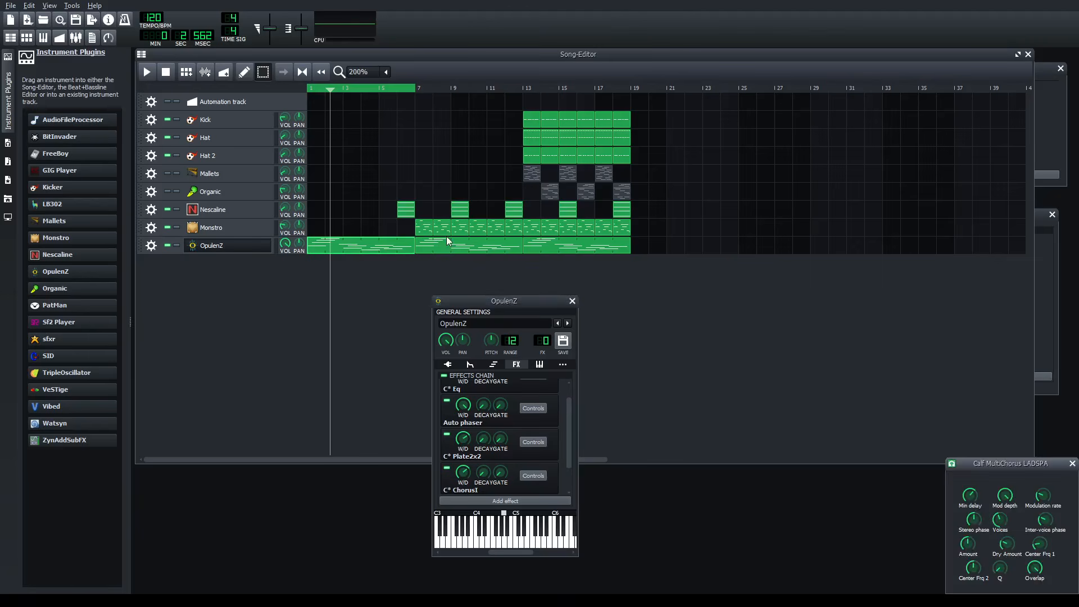
- Play the looped OpulenZ section and switch its Calf MultiChorus LADSPA effect off and on to compare the sound
drag(1025, 471, 743, 293)
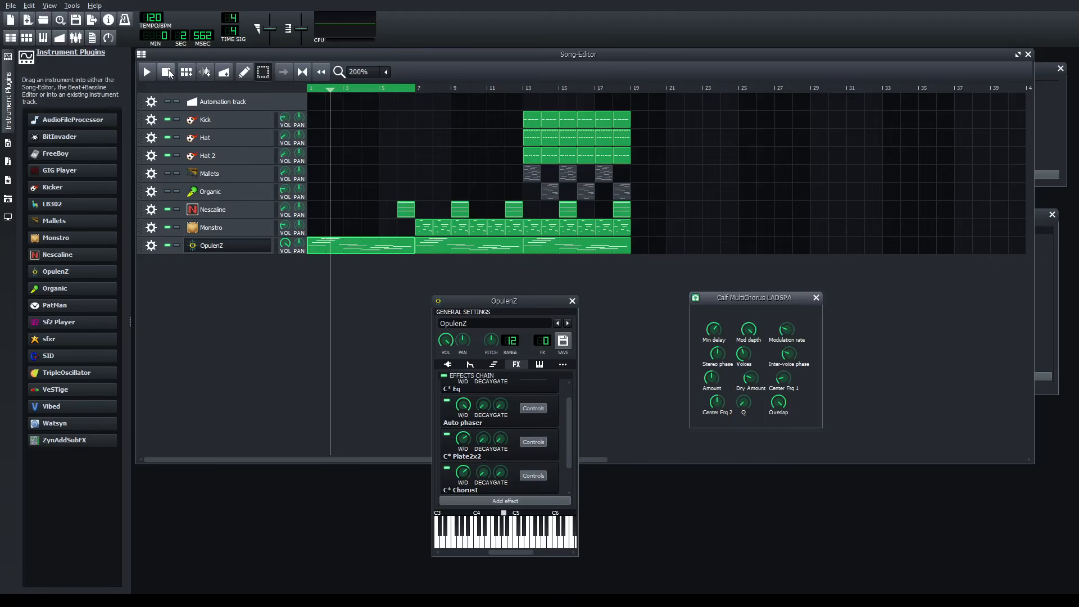
click(146, 72)
click(432, 491)
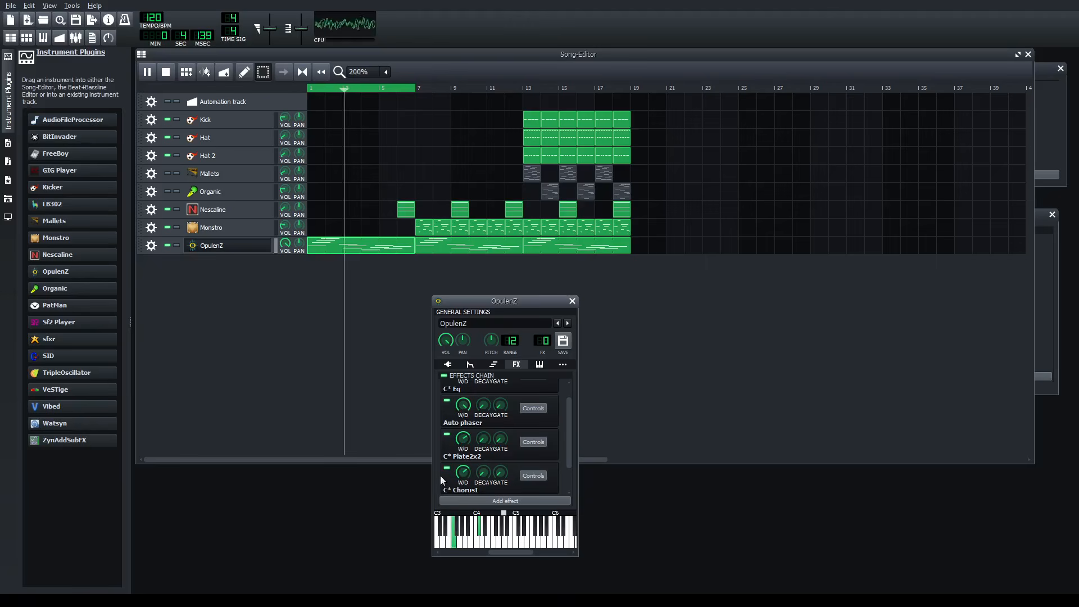
drag(542, 308, 423, 318)
scroll(397, 481, down, 1)
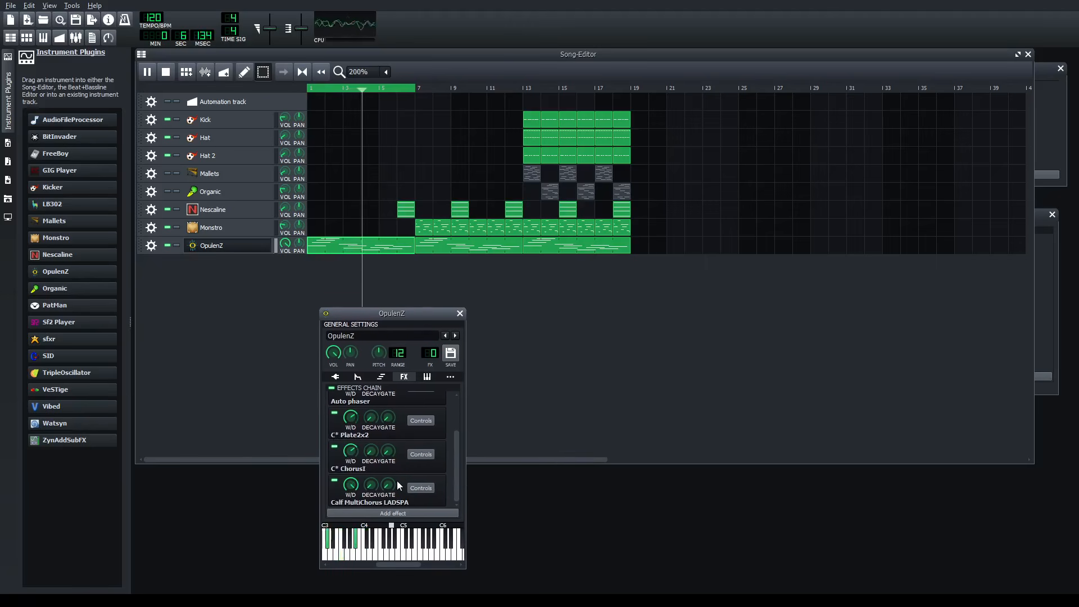
click(335, 482)
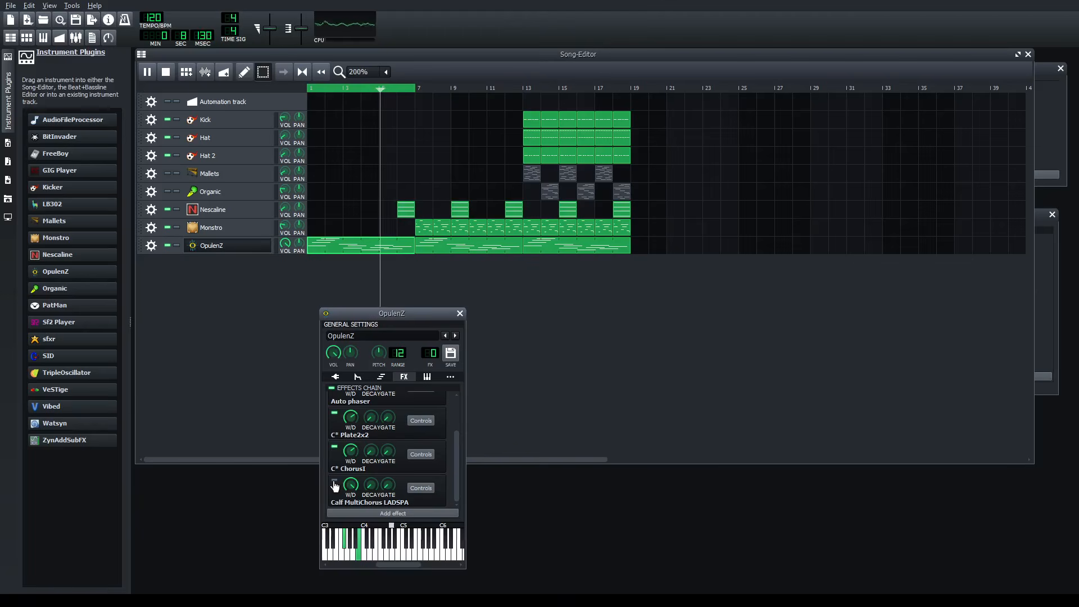
click(334, 481)
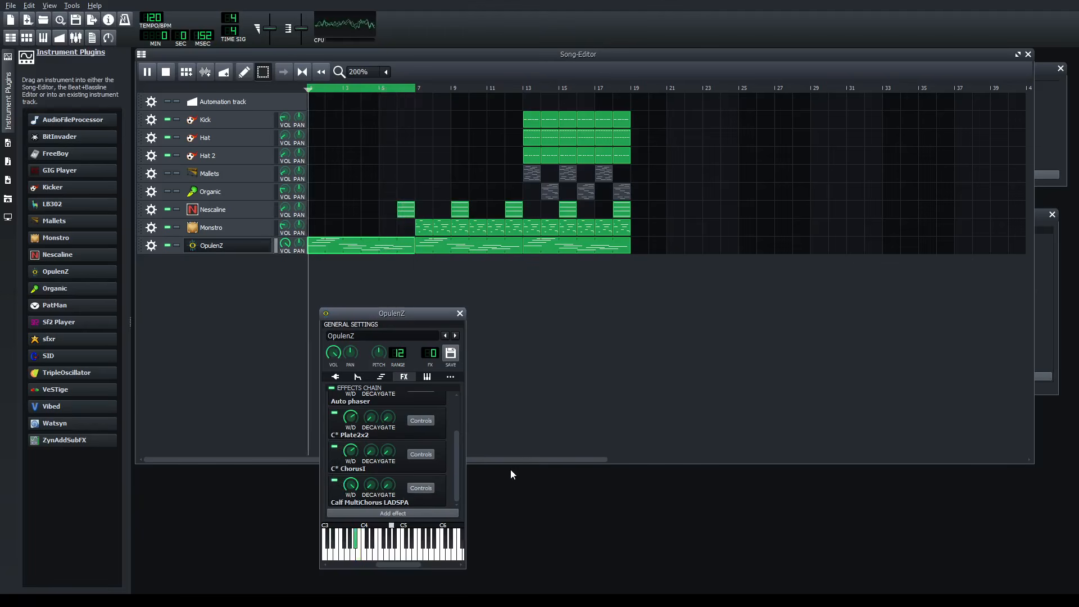
- Adjust the OpulenZ MultiChorus's min delay, modulation rate, voices, Center Frq 2 and Q, compare against bypass, and close the effect and instrument windows
click(421, 488)
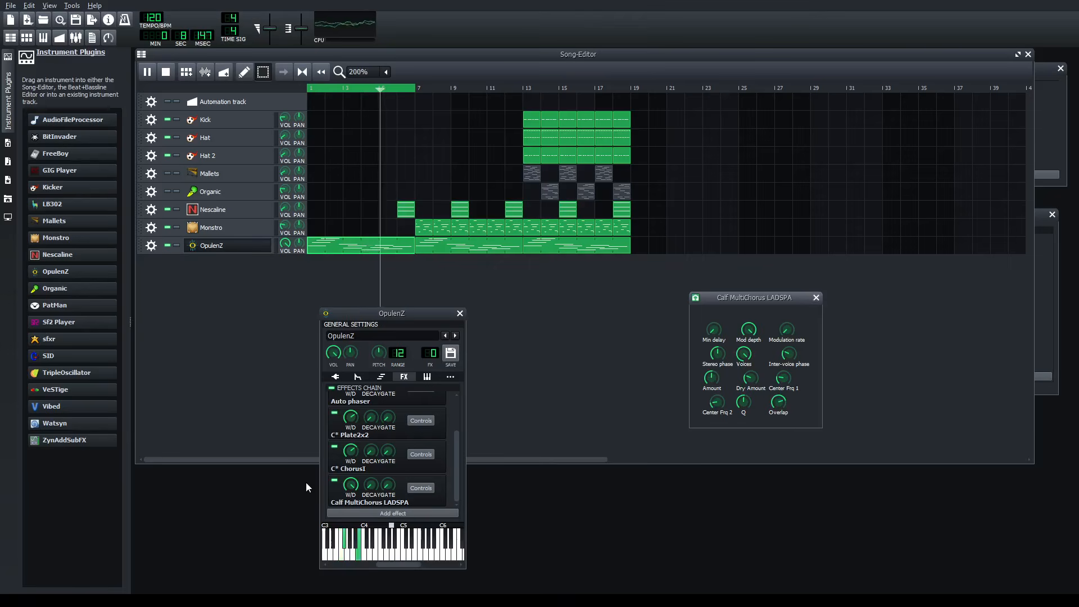
click(336, 482)
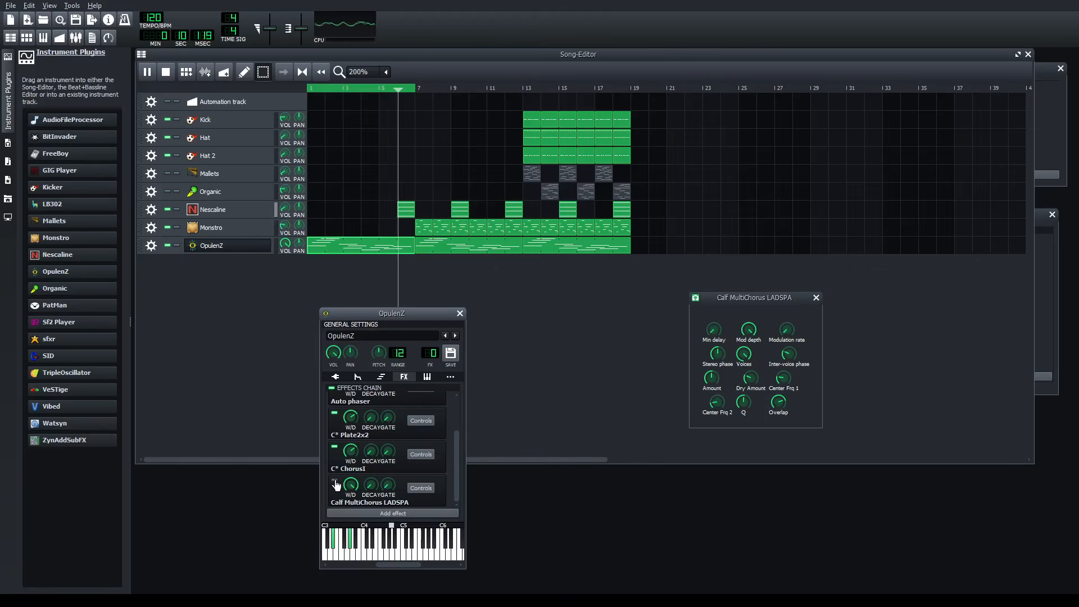
click(817, 296)
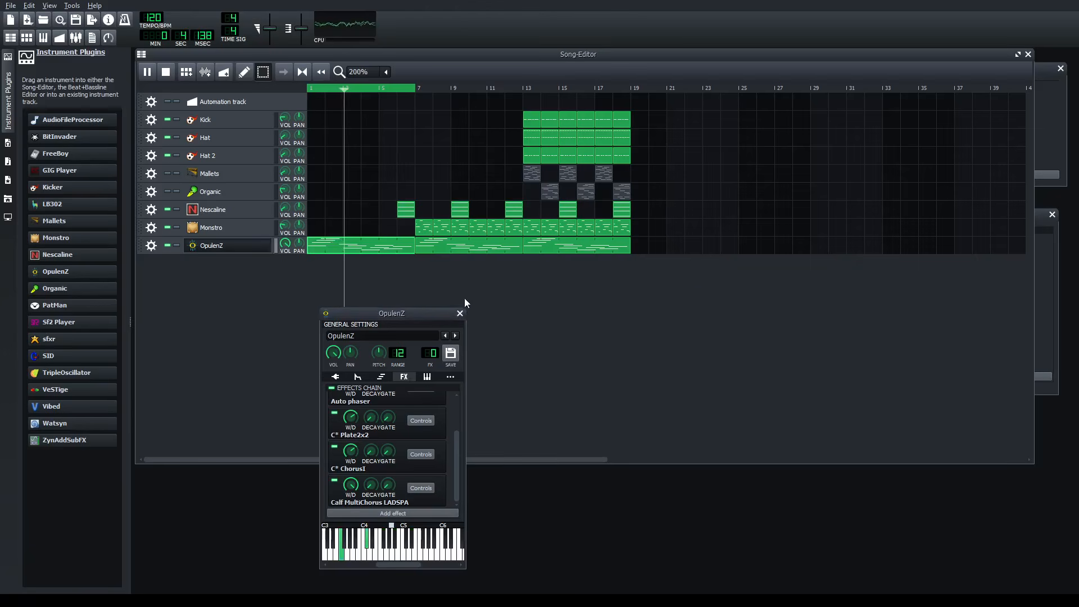
click(459, 313)
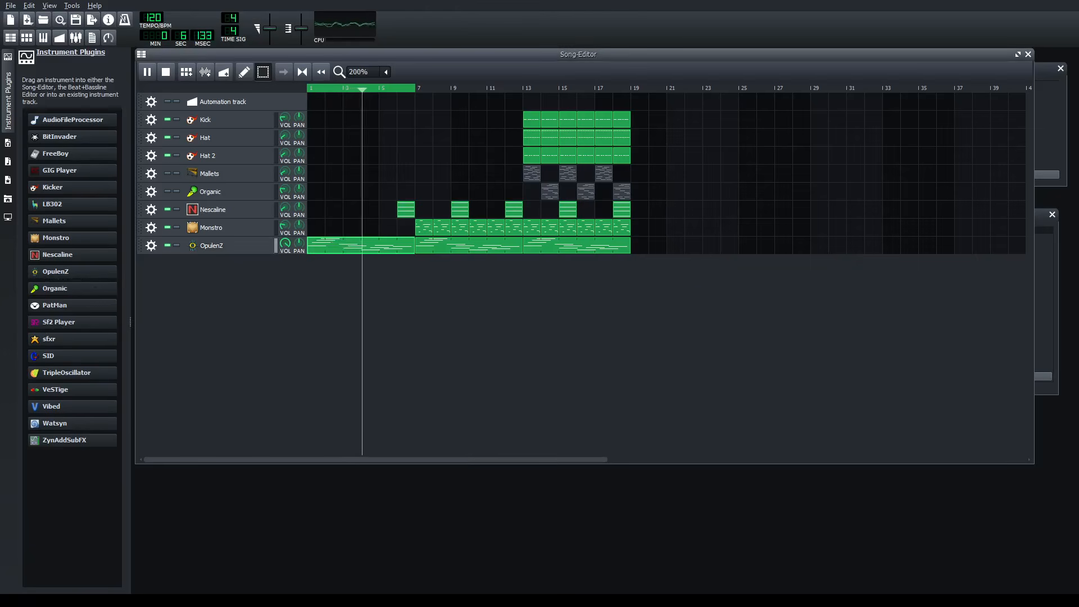